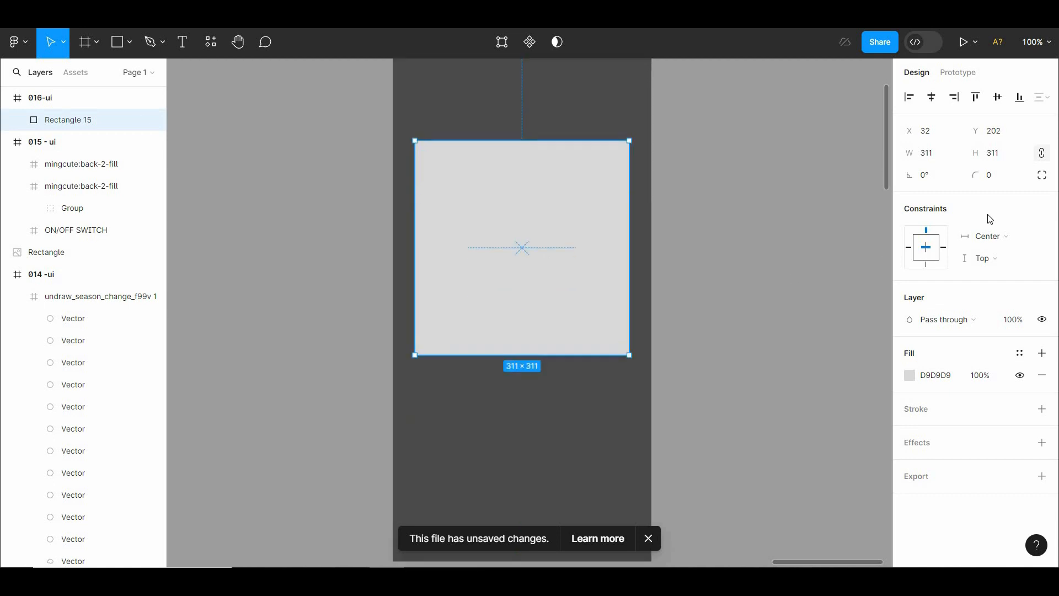
# Step: Set the corner radius of the 311 × 311 rectangle to 24
pyautogui.click(1004, 180)
pyautogui.write('24')
pyautogui.click(704, 238)
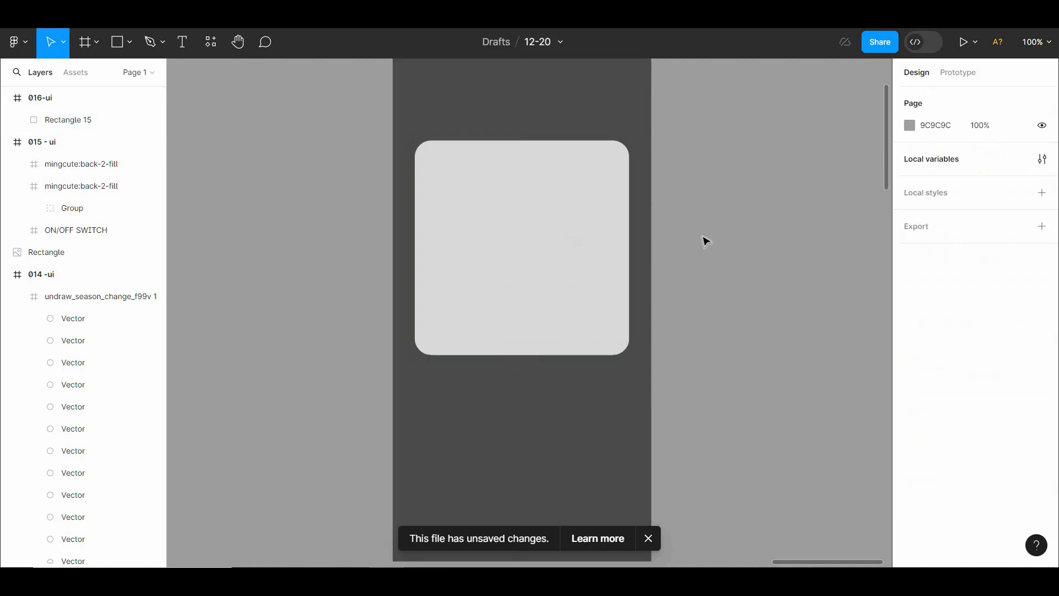
pyautogui.click(578, 233)
pyautogui.click(794, 243)
# Step: Change the rounded rectangle's fill to white
pyautogui.click(524, 255)
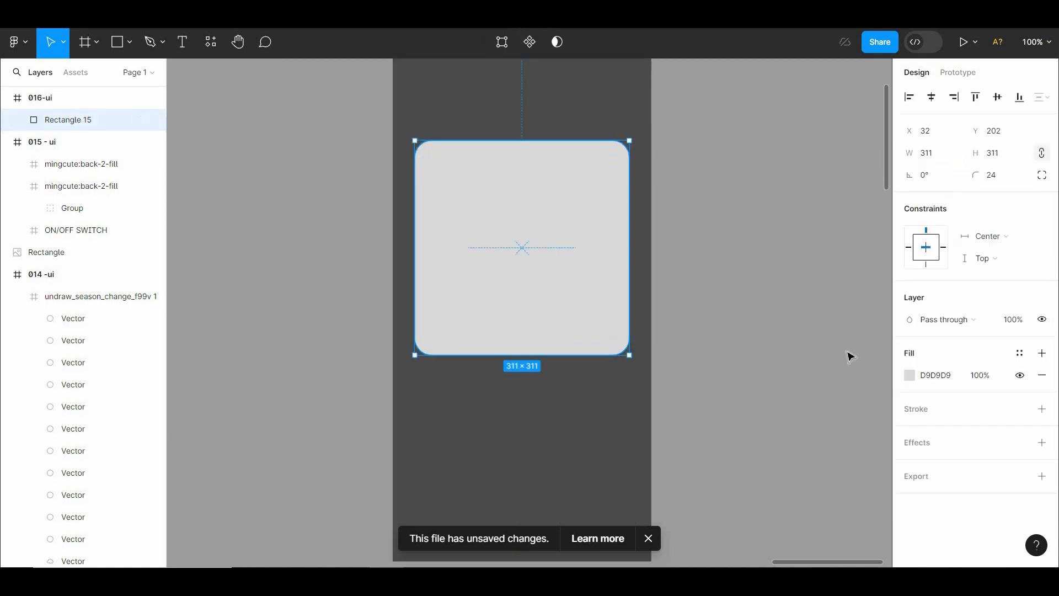
pyautogui.click(910, 377)
pyautogui.click(679, 195)
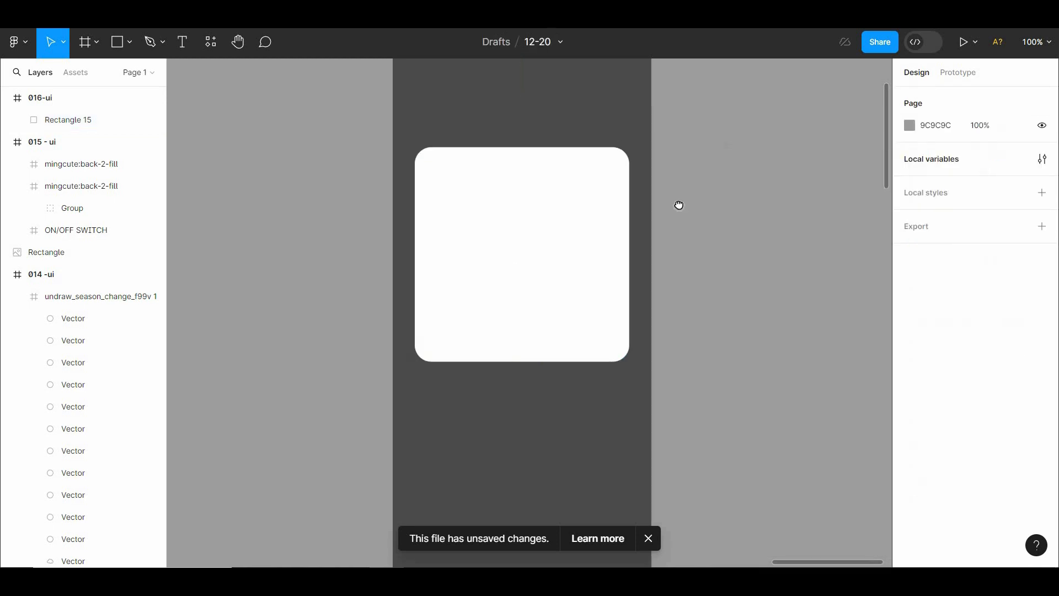
pyautogui.rightClick(296, 112)
pyautogui.moveTo(347, 227)
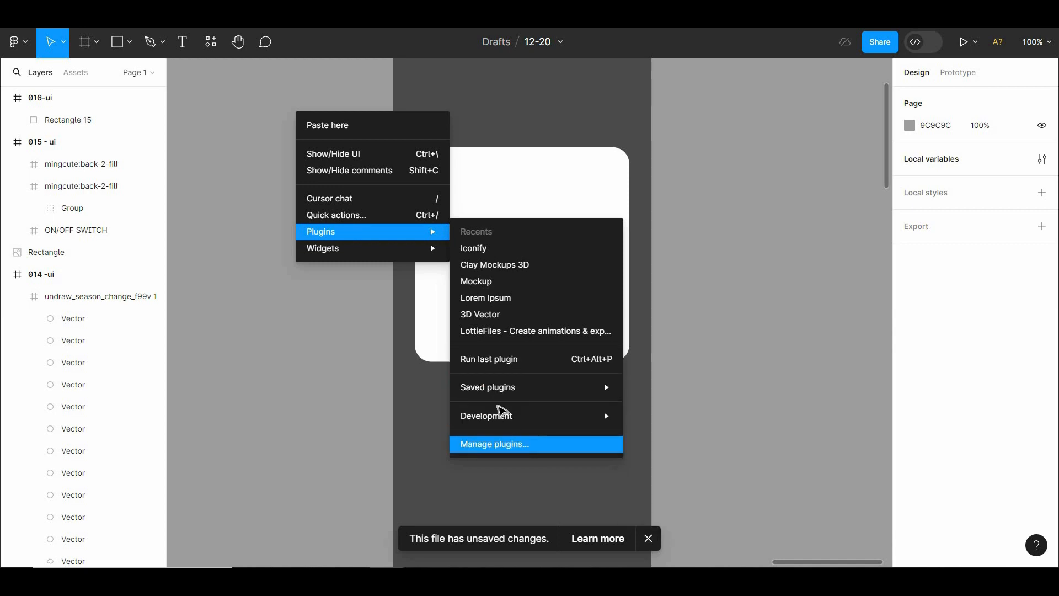
pyautogui.click(495, 444)
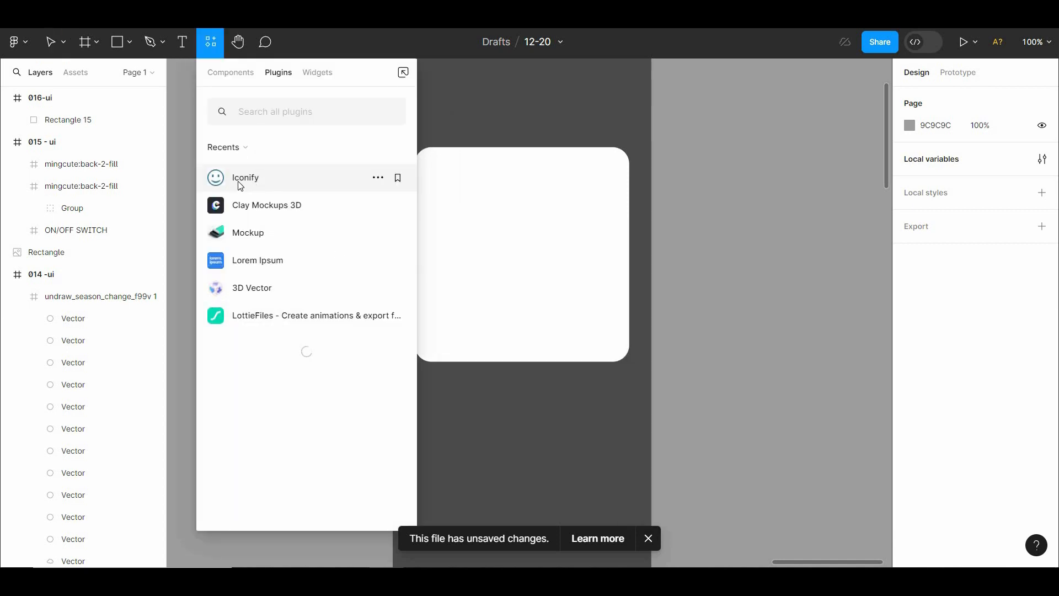
pyautogui.press('Escape')
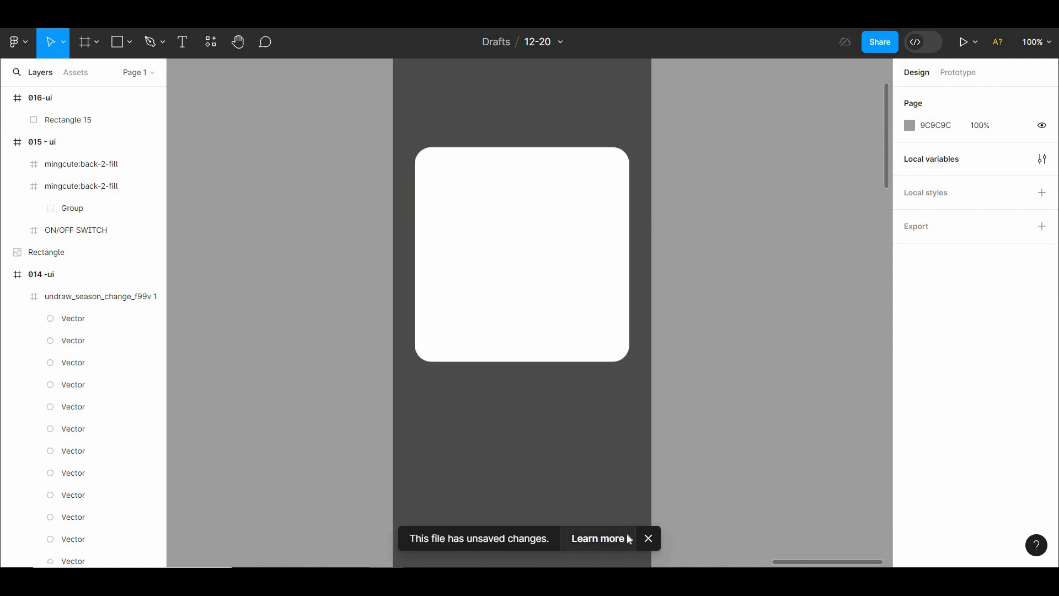
# Step: Run the Iconify plugin and search its icons for "correct"
pyautogui.rightClick(212, 167)
pyautogui.moveTo(281, 288)
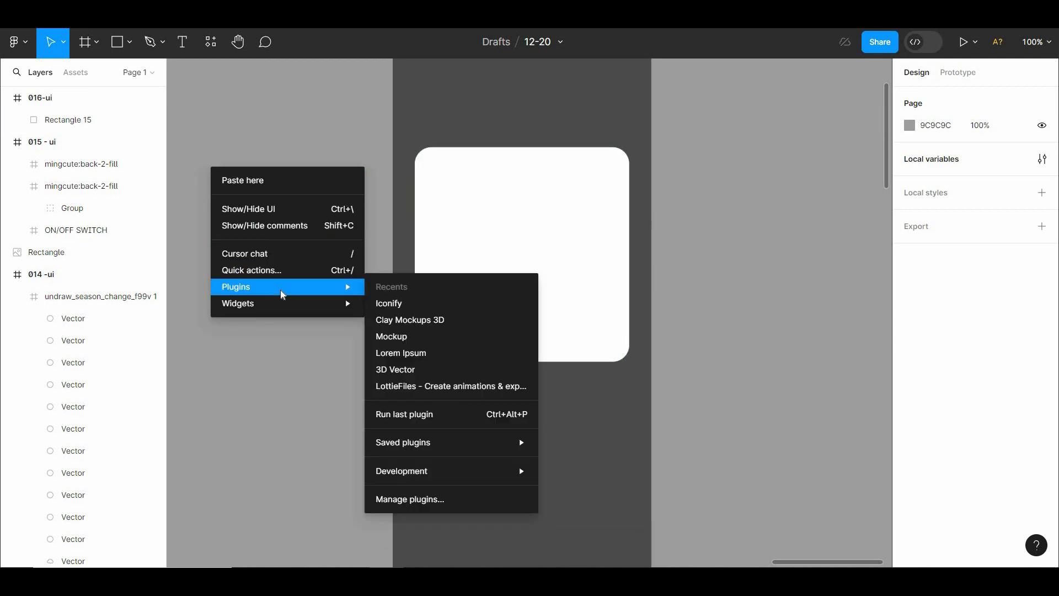
pyautogui.click(389, 304)
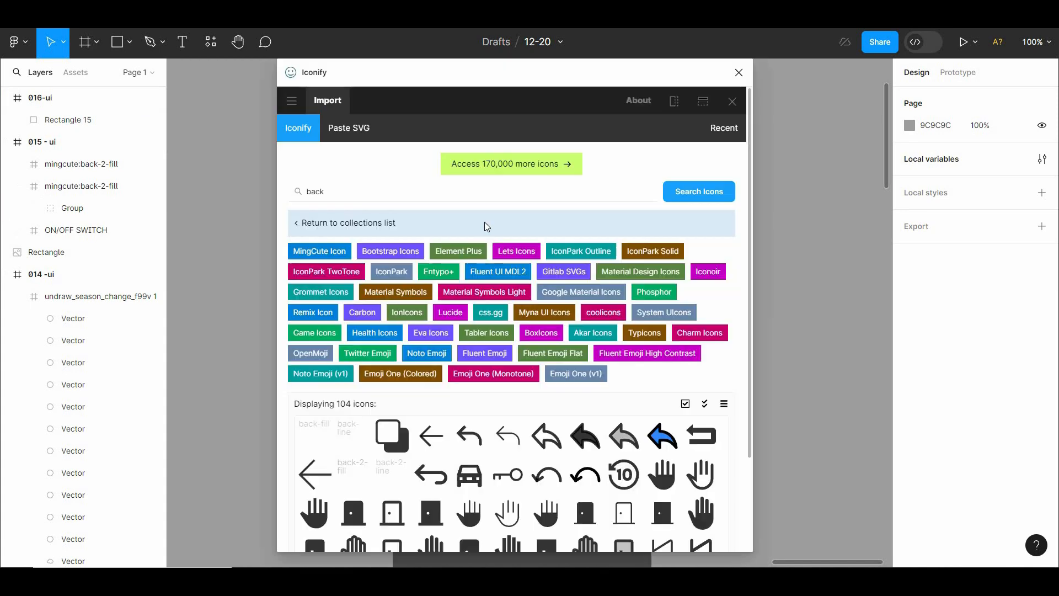
pyautogui.click(455, 197)
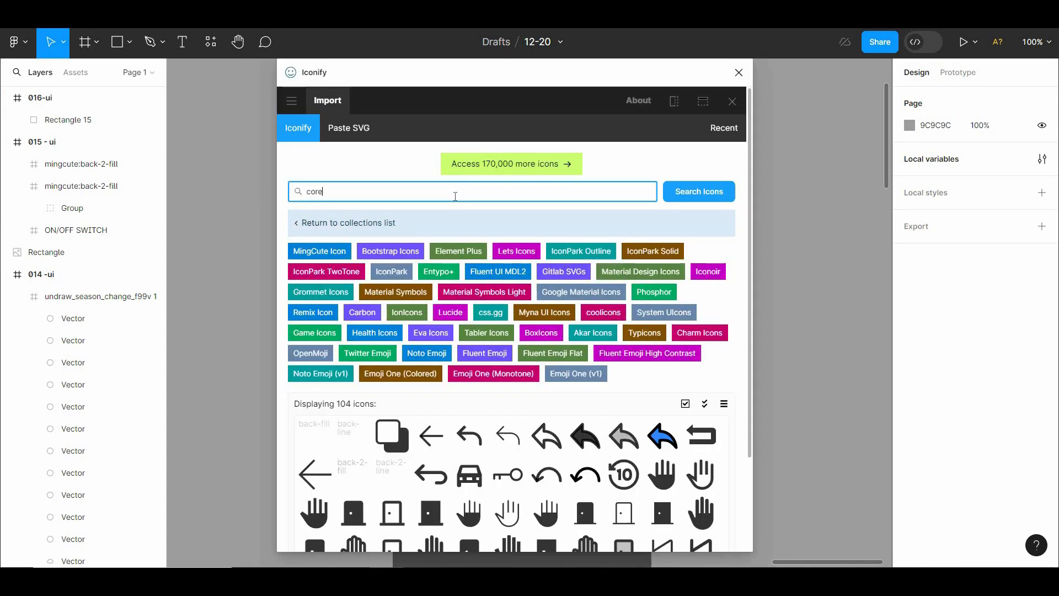
pyautogui.write('corecet')
pyautogui.press('Return')
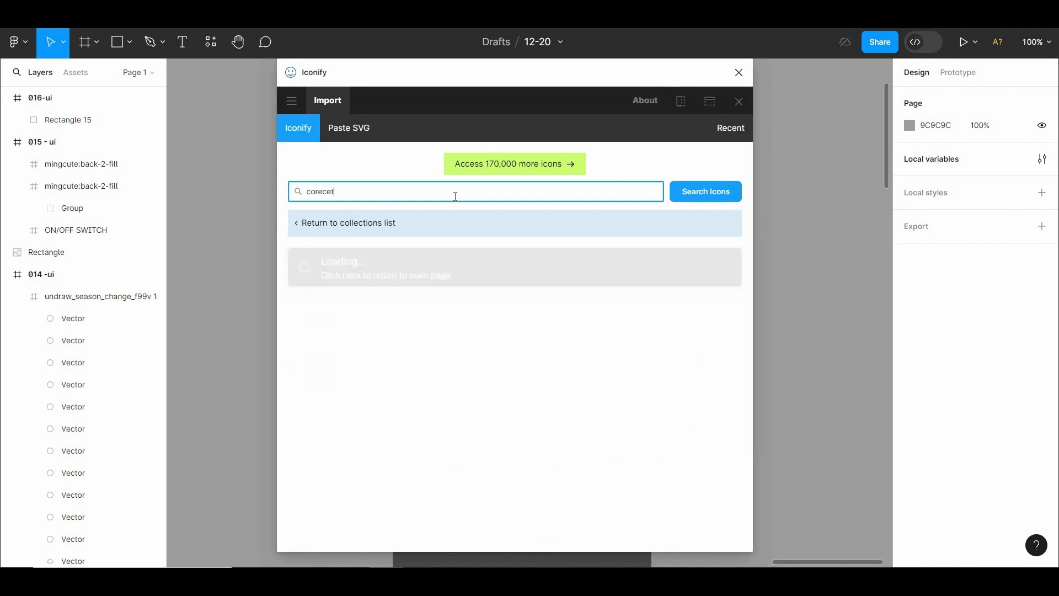
pyautogui.press('BackSpace')
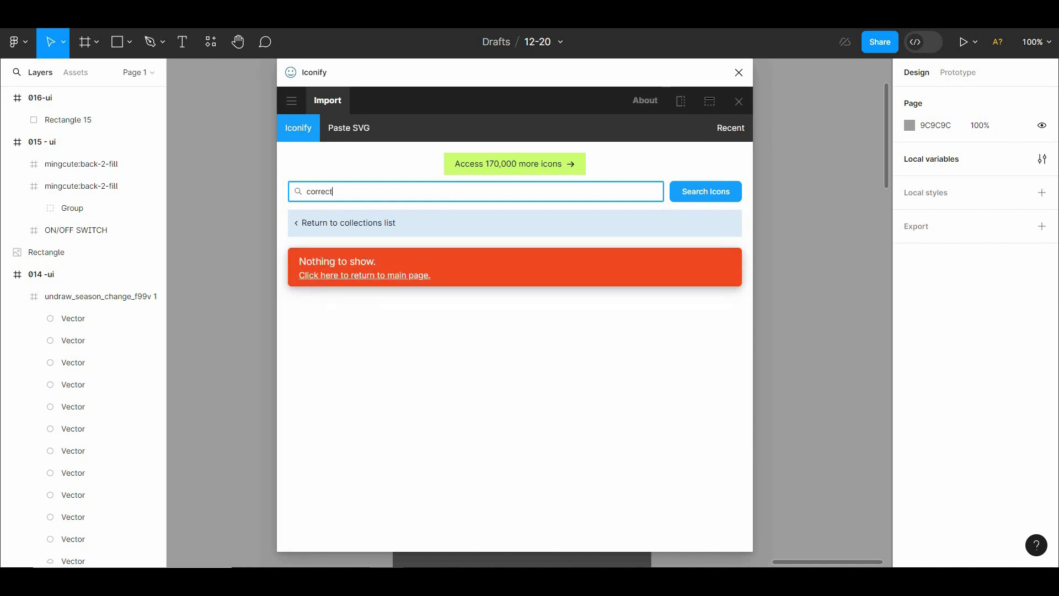
pyautogui.press('Return')
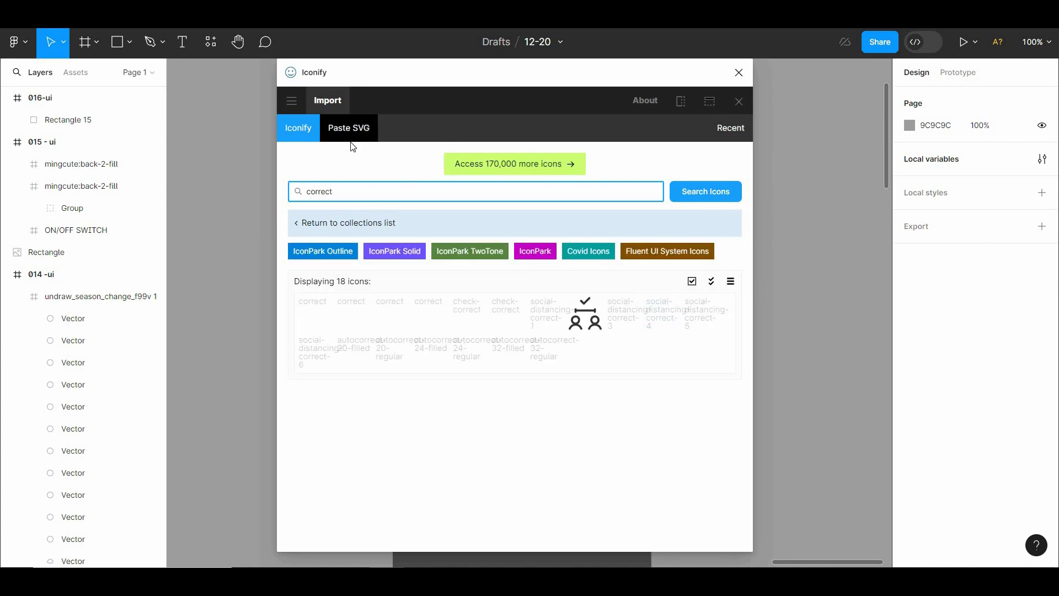
# Step: Import the icon-park-outline:correct icon and place it over the top edge of the white card in the 016-ui frame
pyautogui.click(313, 308)
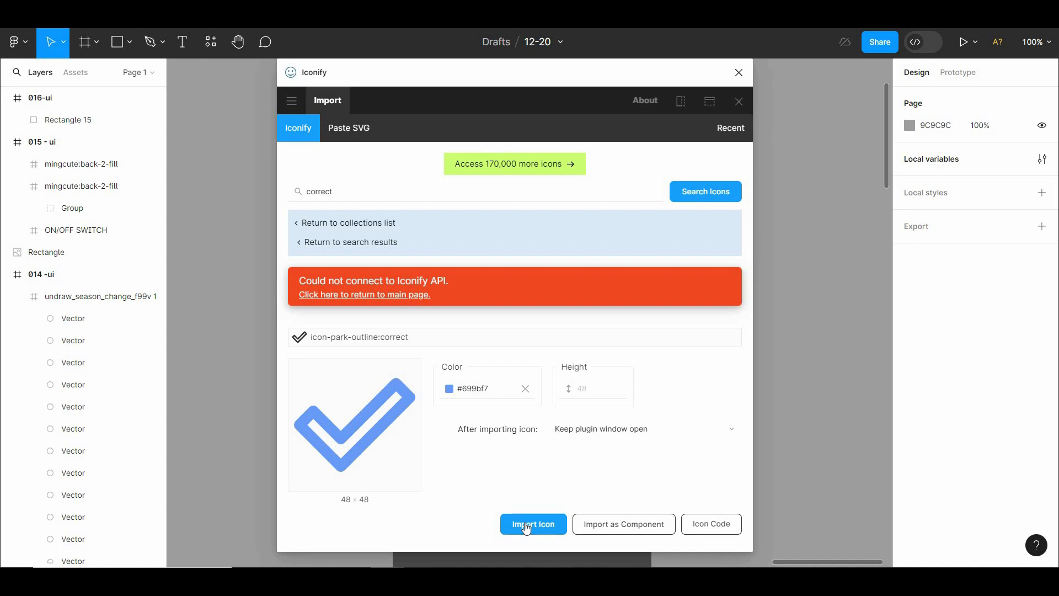
pyautogui.click(527, 524)
pyautogui.click(739, 72)
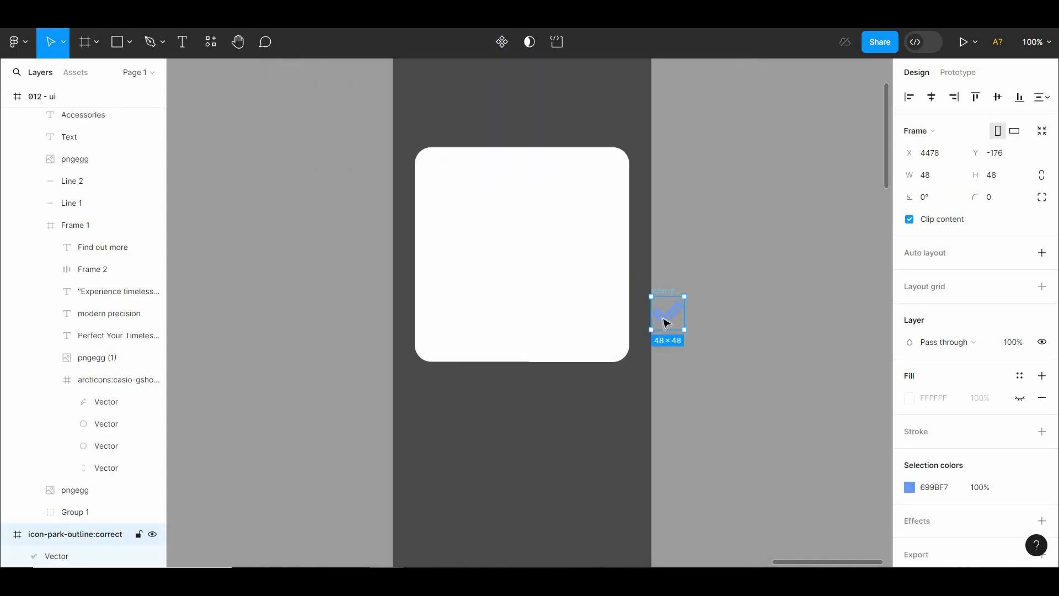
pyautogui.moveTo(665, 323); pyautogui.dragTo(537, 148)
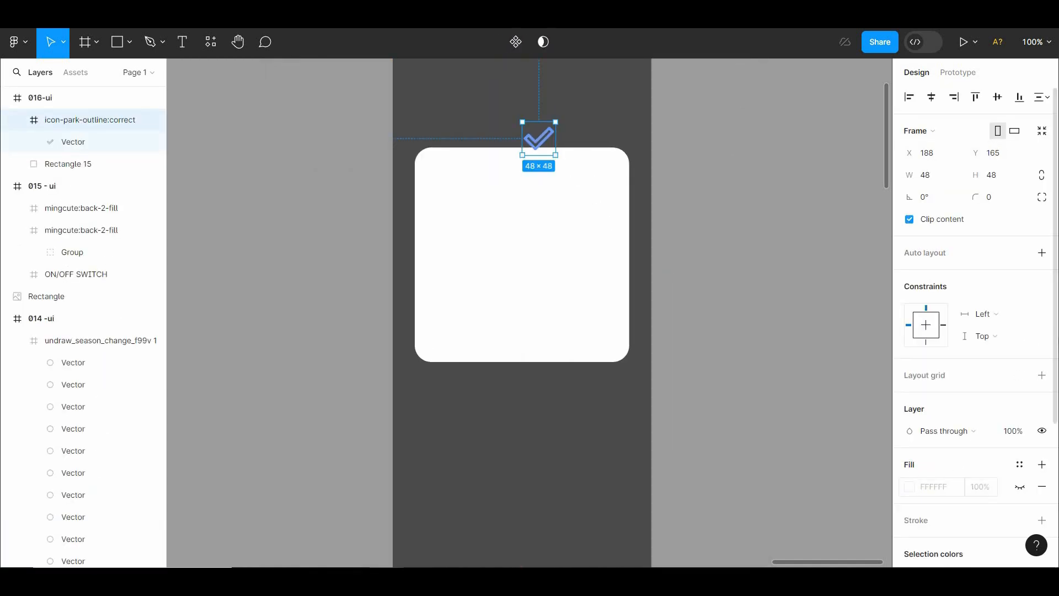
# Step: Recolor the check icon from the imported blue to white (FFFFFF)
pyautogui.scroll(-3, 1056, 398)
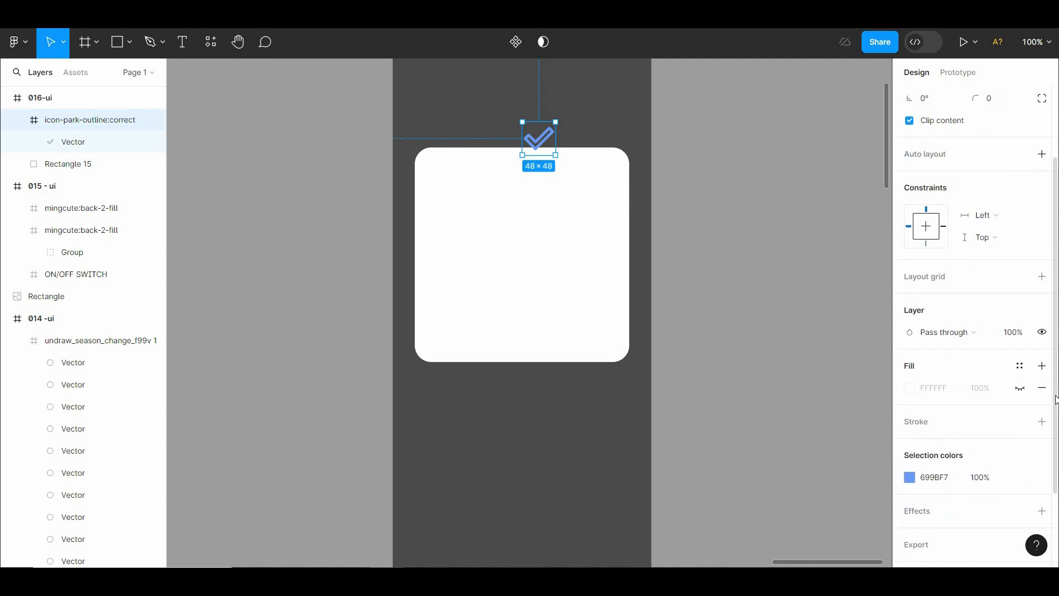
pyautogui.click(759, 301)
pyautogui.click(553, 137)
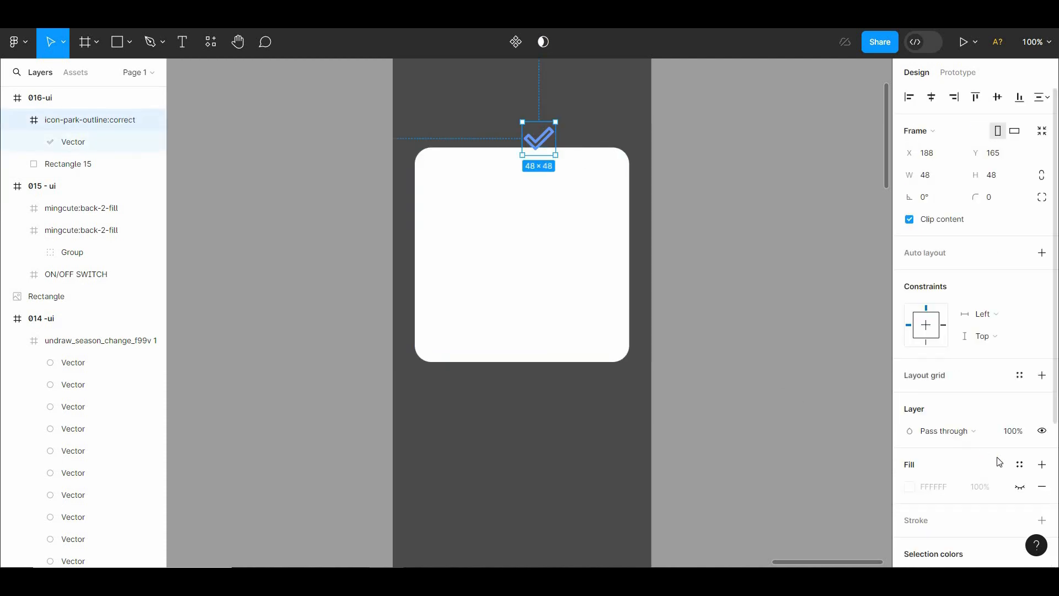
pyautogui.scroll(-3, 975, 479)
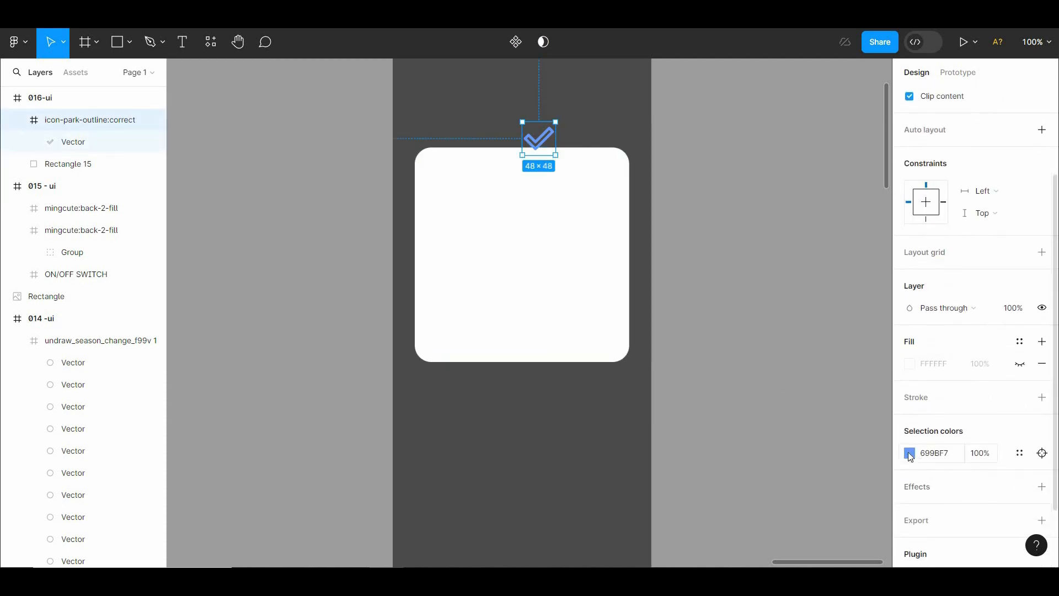
pyautogui.click(908, 453)
pyautogui.moveTo(802, 322); pyautogui.dragTo(684, 161)
pyautogui.click(987, 345)
# Step: Add auto layout to the check icon and move it just above the white card
pyautogui.rightClick(529, 127)
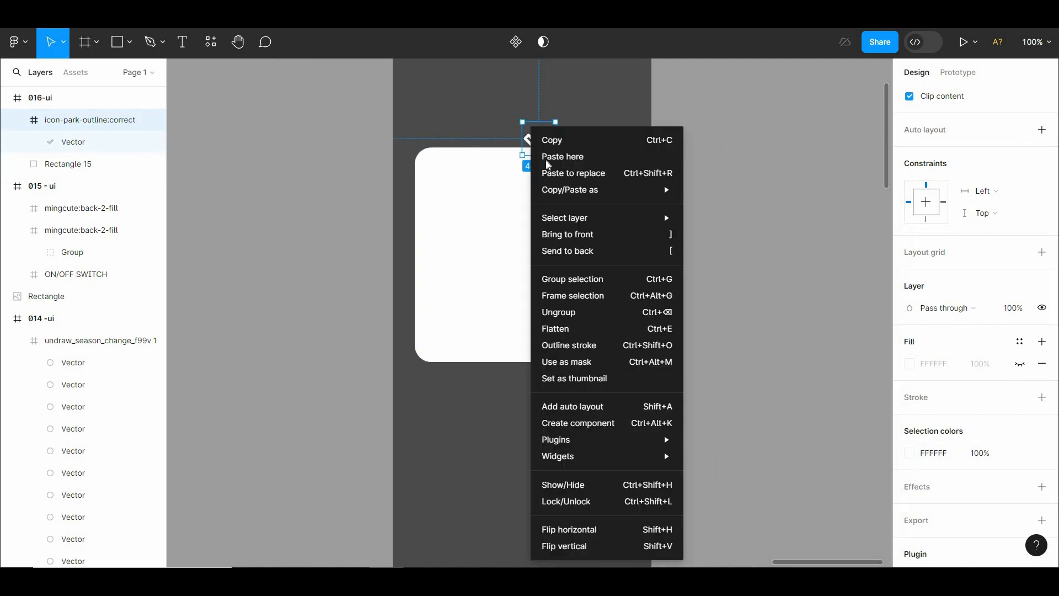
pyautogui.click(586, 406)
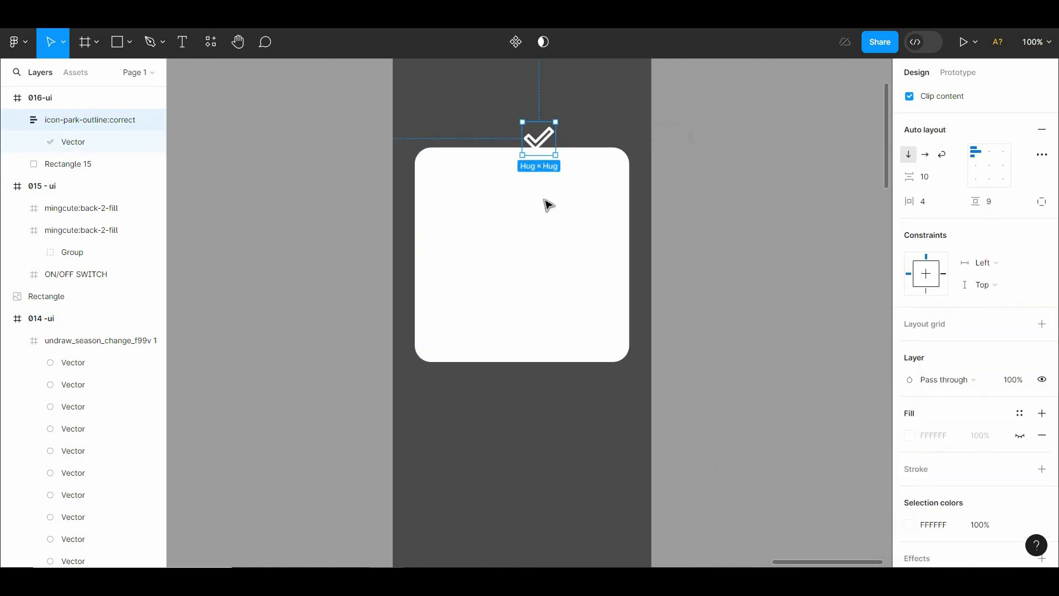
pyautogui.click(717, 148)
pyautogui.scroll(3, 705, 215)
pyautogui.click(549, 191)
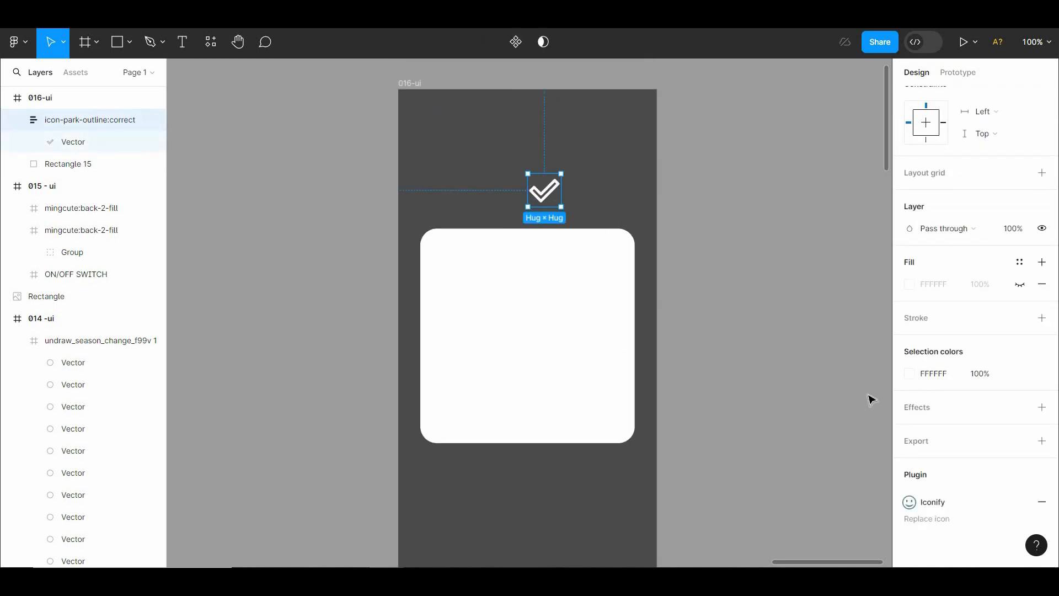
# Step: Turn on the check icon frame's existing fill and set it to the green document color 34C110
pyautogui.click(1041, 263)
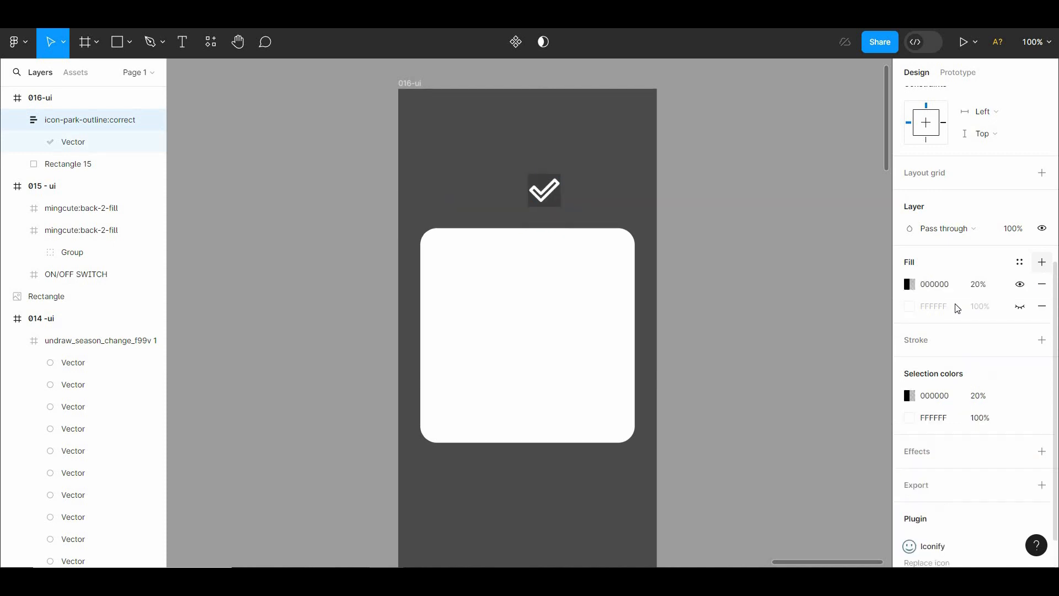
pyautogui.click(1041, 287)
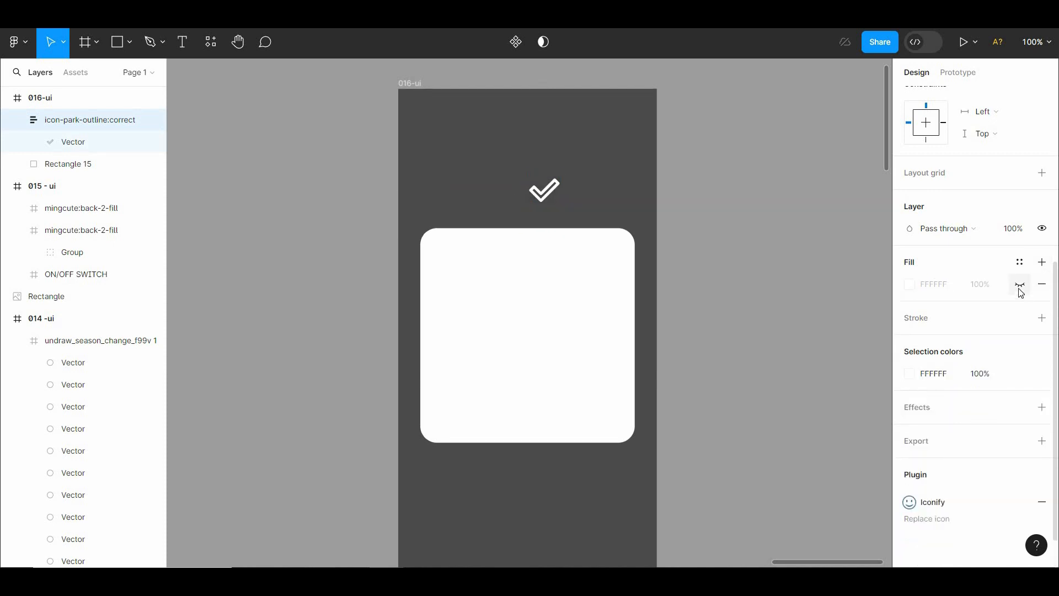
pyautogui.click(1020, 285)
pyautogui.click(910, 286)
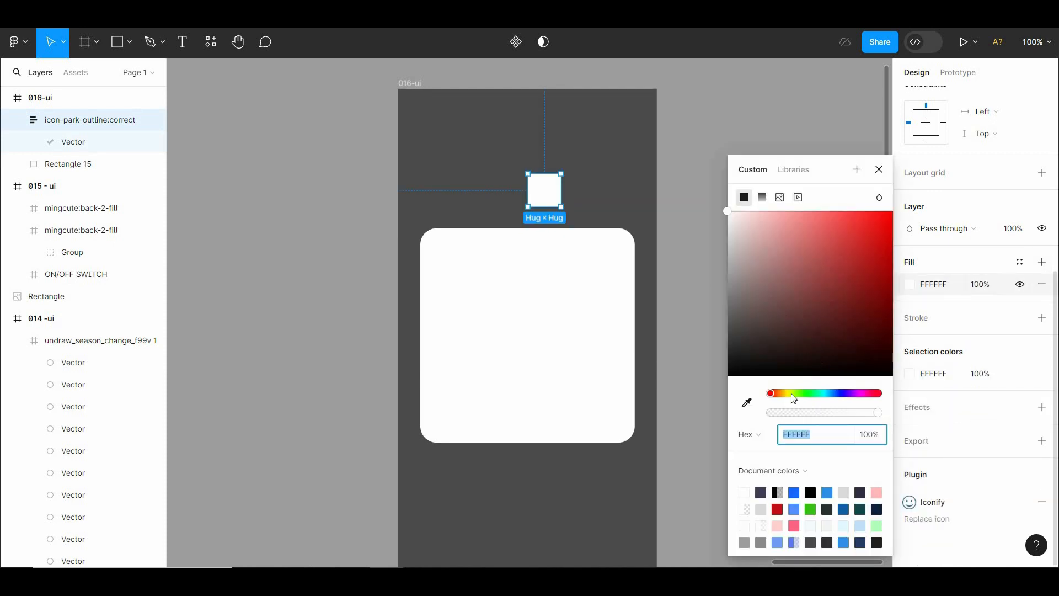
pyautogui.click(810, 508)
pyautogui.click(684, 295)
# Step: Enlarge the green frame to 76 × 76 with the check mark centered in it, and set its corner radius to 24
pyautogui.click(544, 190)
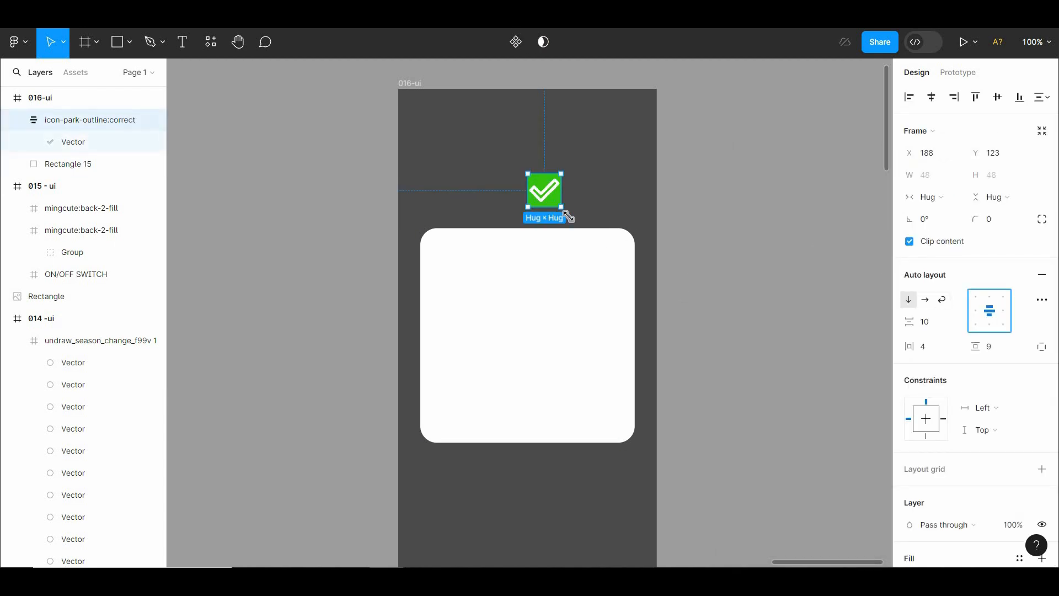
pyautogui.moveTo(561, 207)
pyautogui.mouseDown()
pyautogui.moveTo(579, 227)
pyautogui.moveTo(566, 217)
pyautogui.mouseUp()
pyautogui.click(993, 221)
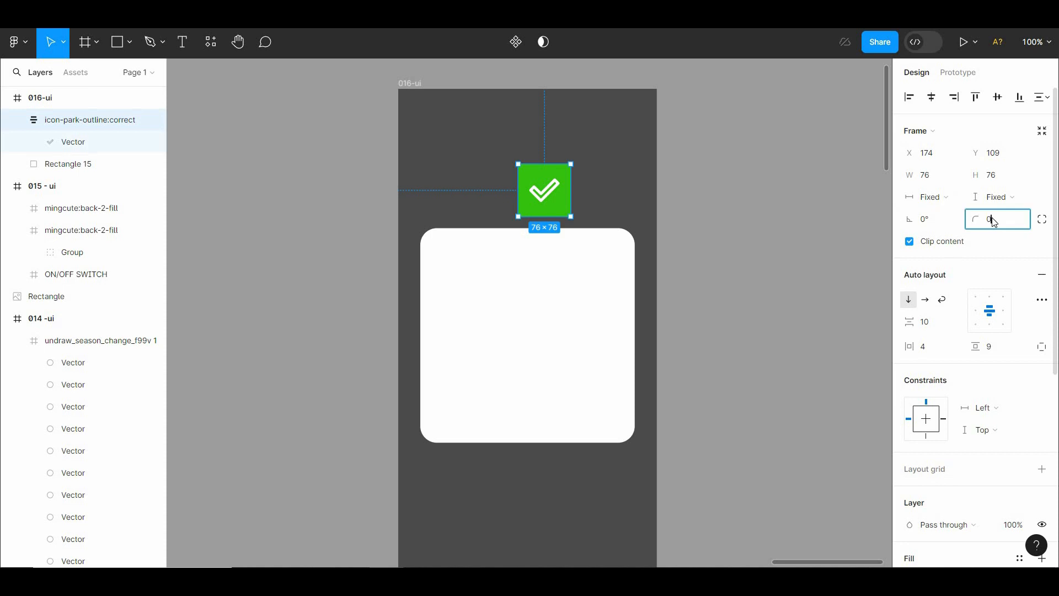
pyautogui.write('24')
pyautogui.click(680, 224)
# Step: Move the green check badge onto the card's top edge and raise its corner radius to 51 to form a circle
pyautogui.moveTo(551, 205); pyautogui.dragTo(543, 241)
pyautogui.moveTo(974, 224); pyautogui.dragTo(288, 230)
pyautogui.click(707, 228)
# Step: Scale the green check badge up proportionally with its check mark to about 127 × 127
pyautogui.click(550, 232)
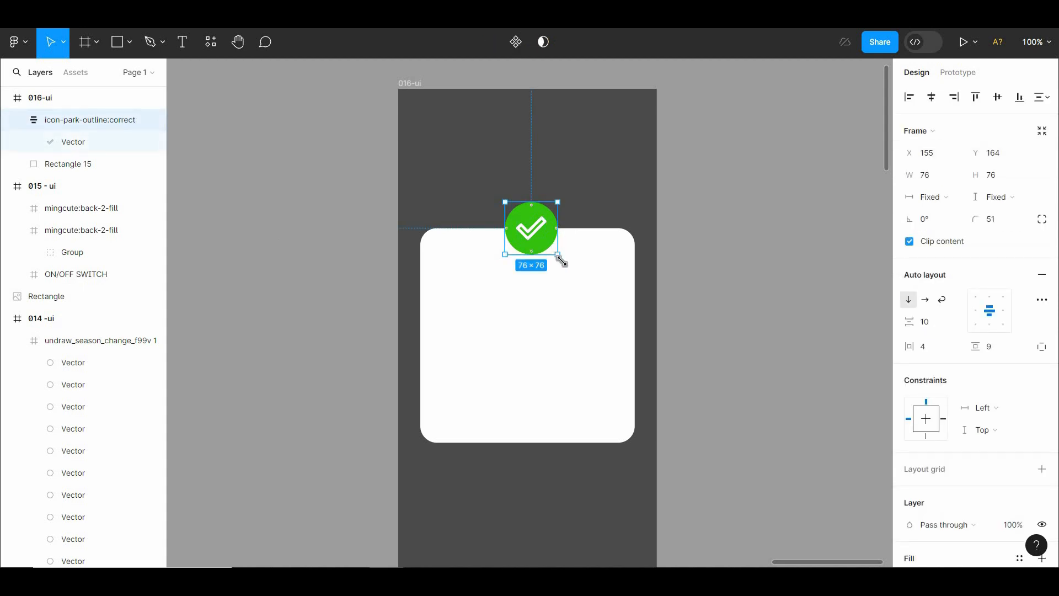
pyautogui.moveTo(561, 261); pyautogui.dragTo(546, 247)
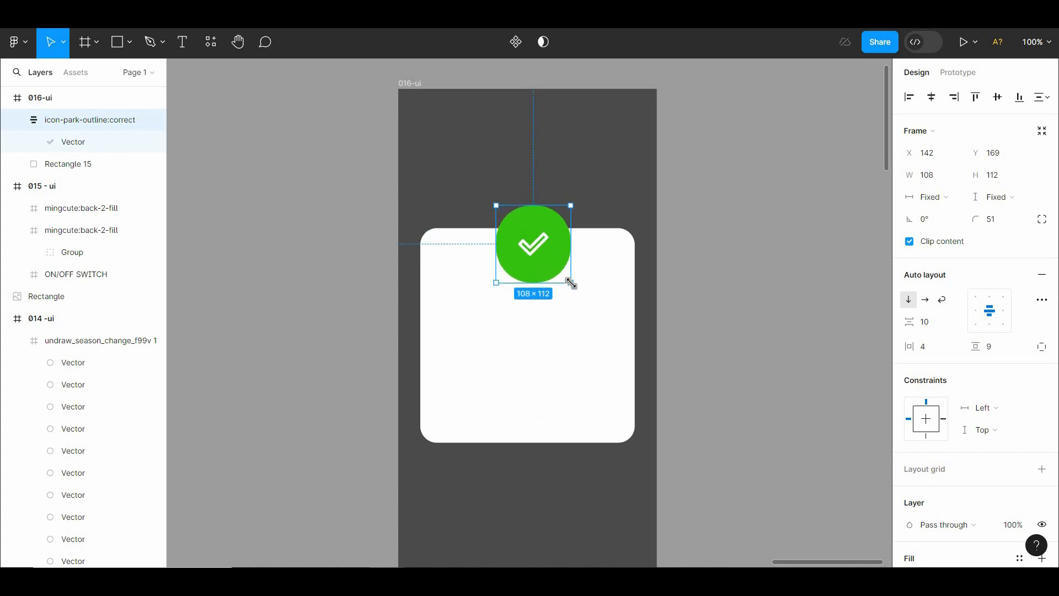
pyautogui.press('k')
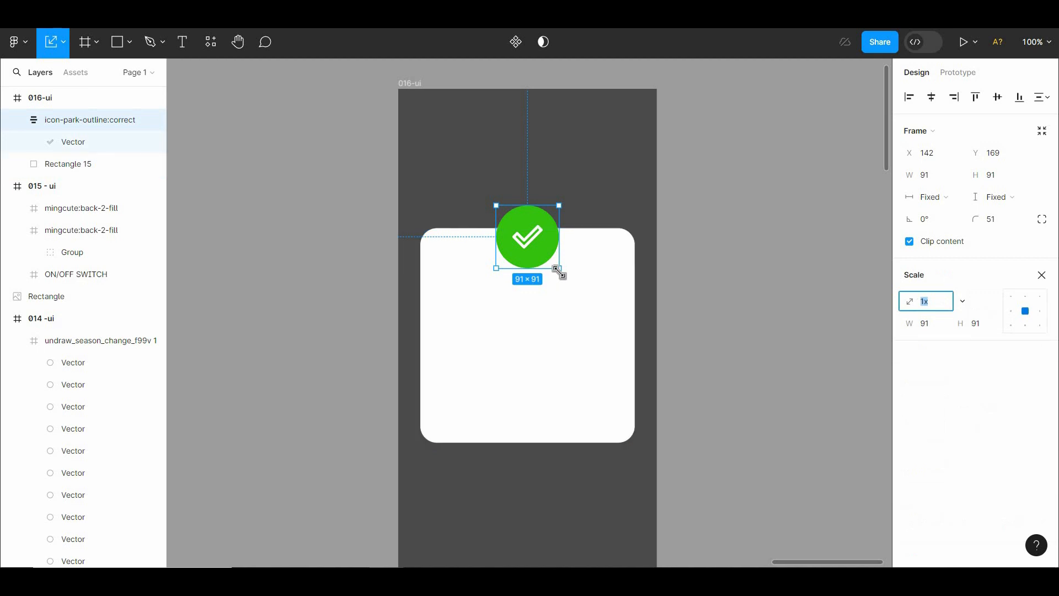
pyautogui.moveTo(558, 268); pyautogui.dragTo(568, 283)
pyautogui.click(632, 328)
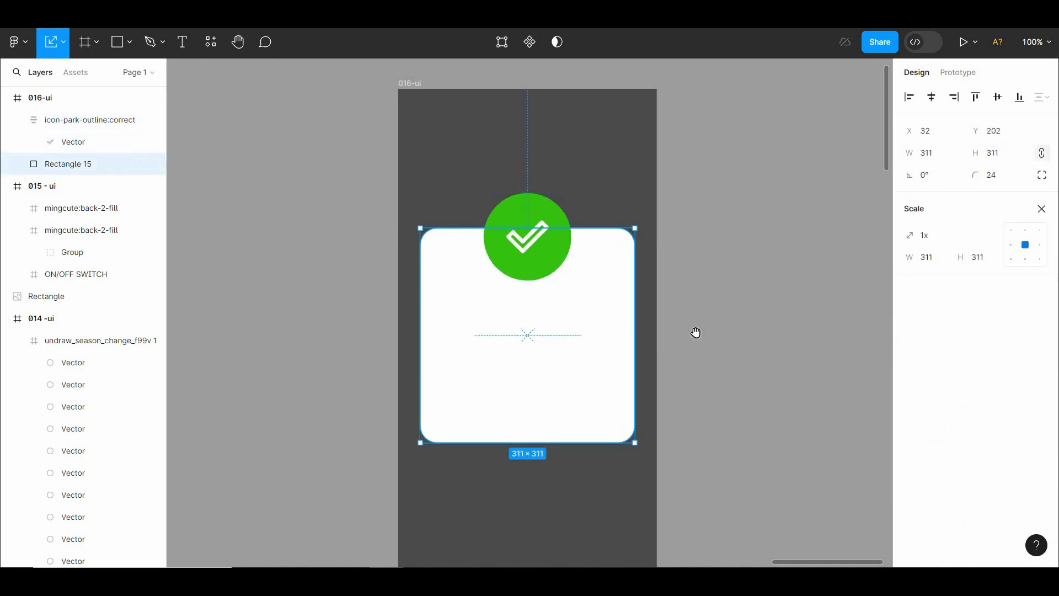
# Step: Align the green check badge and the white card on their horizontal centers
pyautogui.click(695, 330)
pyautogui.scroll(-1, 683, 314)
pyautogui.click(522, 264)
pyautogui.keyDown('shift'); pyautogui.click(569, 342); pyautogui.keyUp('shift')
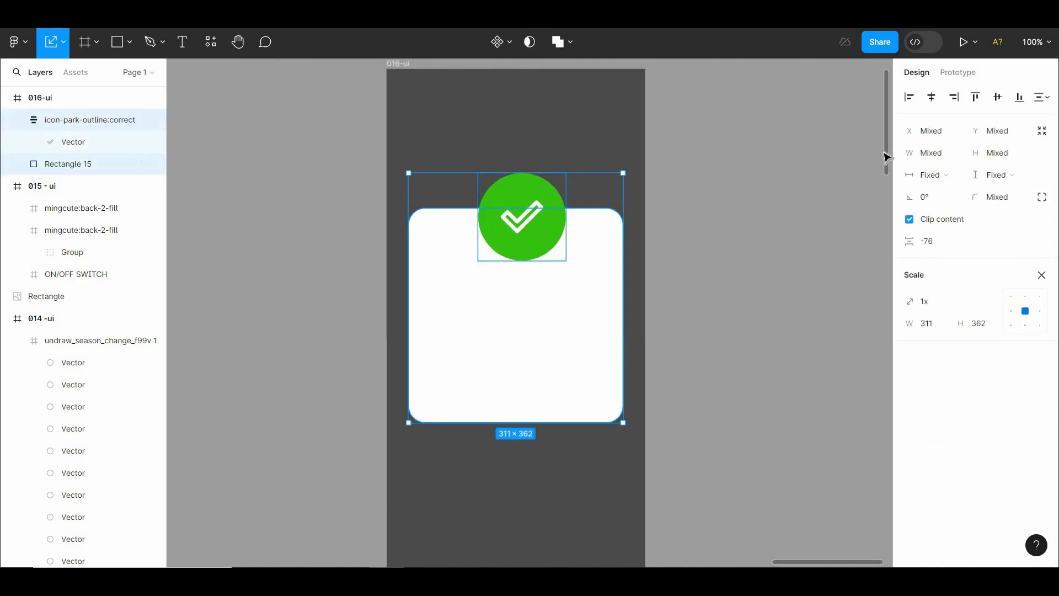
pyautogui.press('Escape')
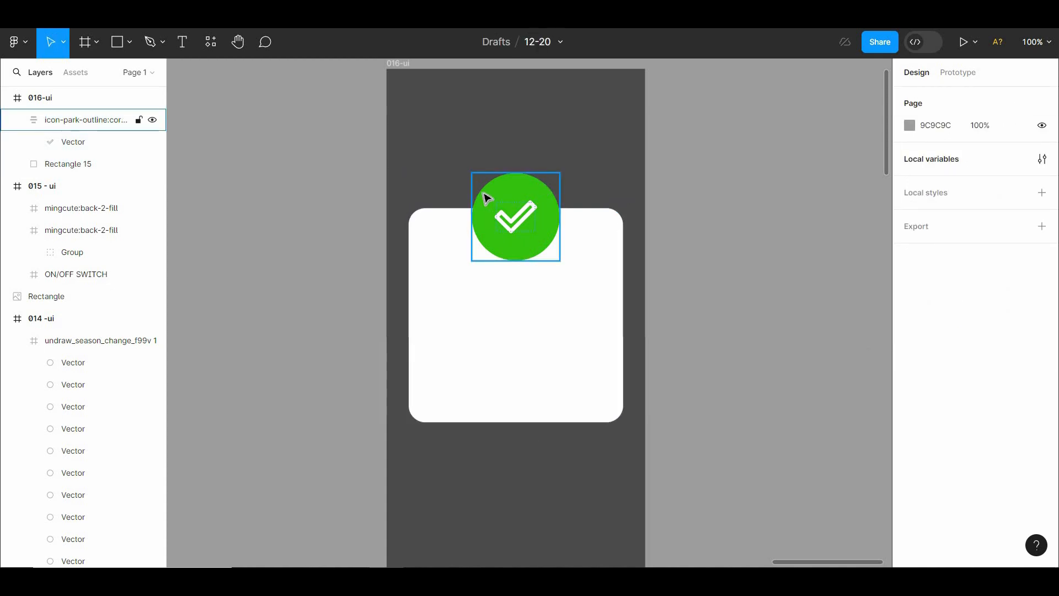
# Step: Add a drop shadow effect to the green check badge
pyautogui.click(516, 216)
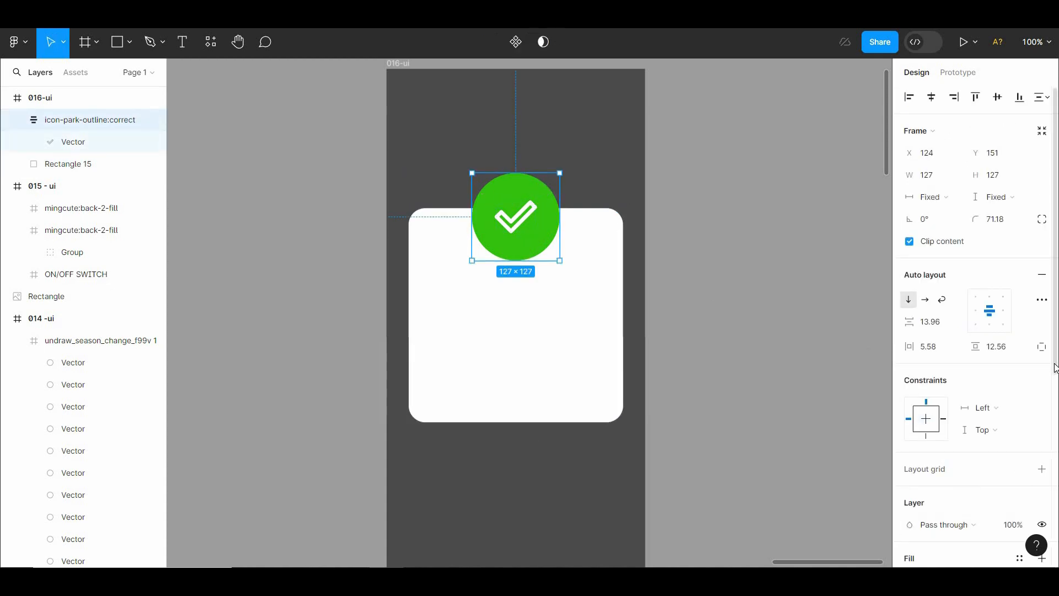
pyautogui.scroll(-4, 956, 524)
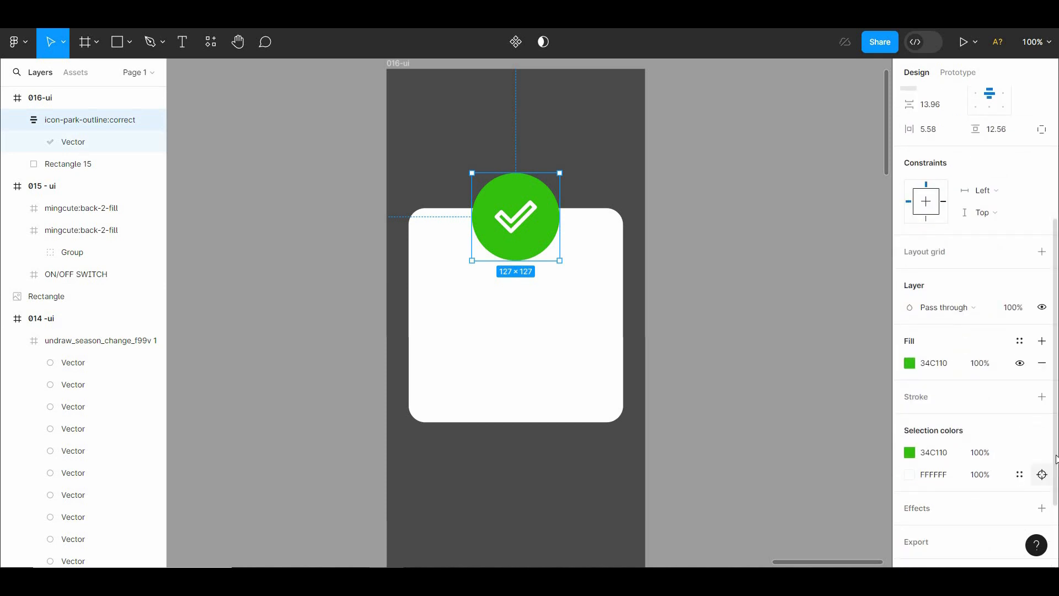
pyautogui.scroll(-2, 1055, 501)
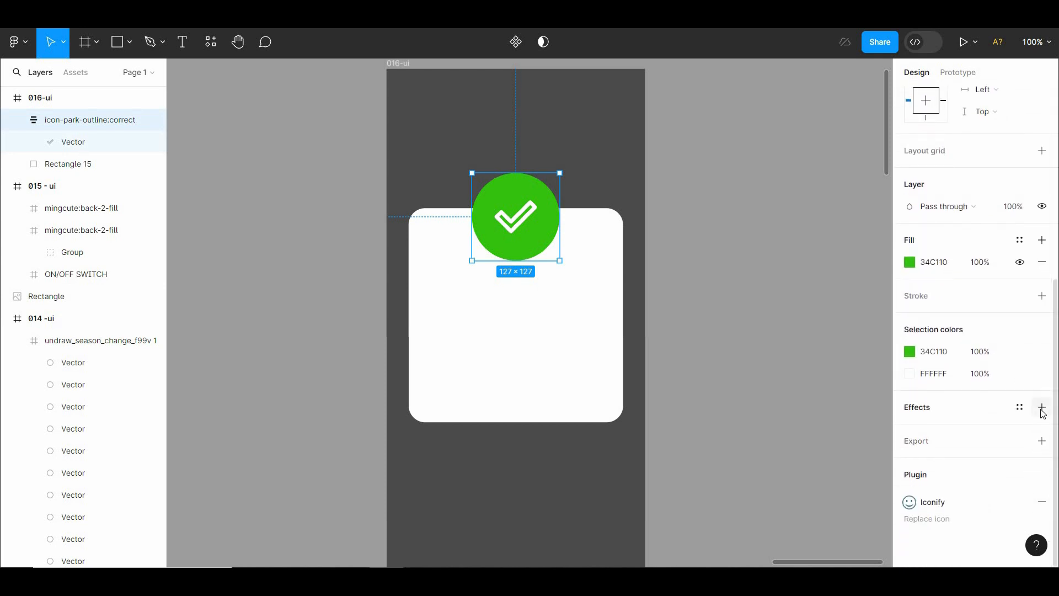
pyautogui.click(1041, 407)
pyautogui.click(740, 362)
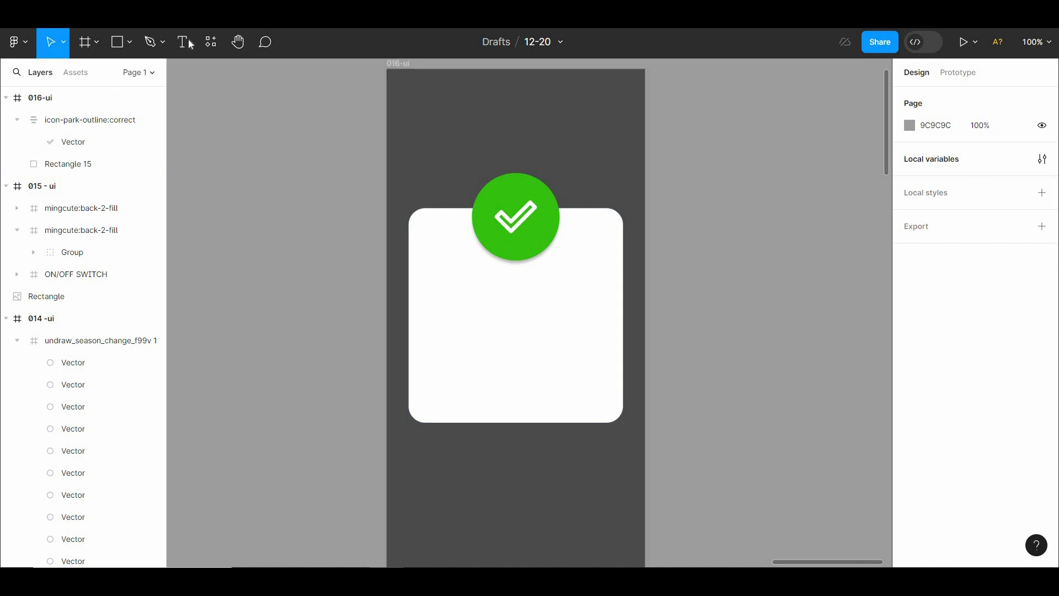
# Step: Add the text "Congratulation" on the white card just below the green check badge
pyautogui.write('t')
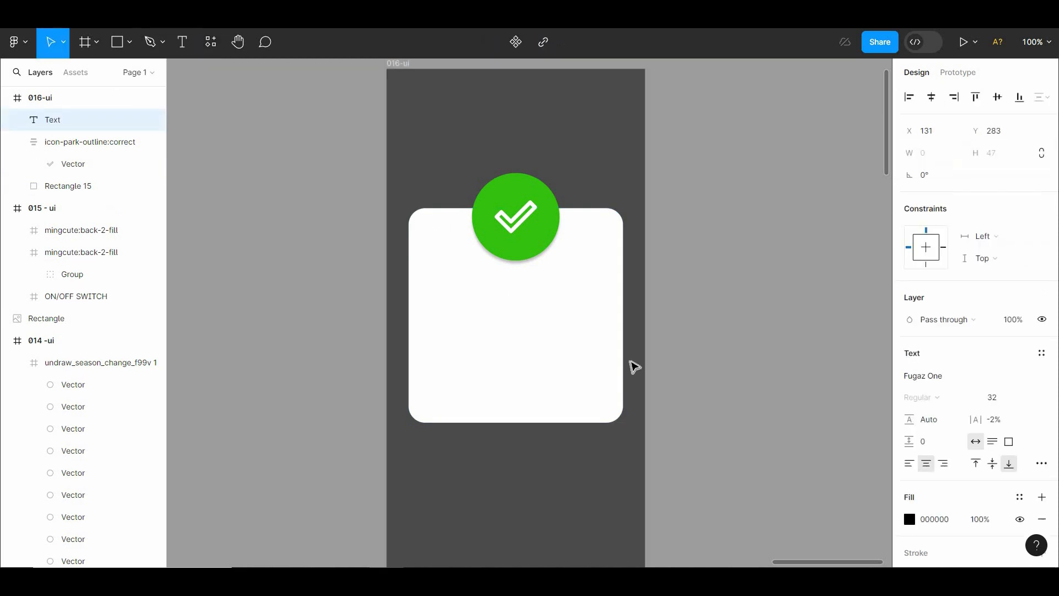
pyautogui.write('Con')
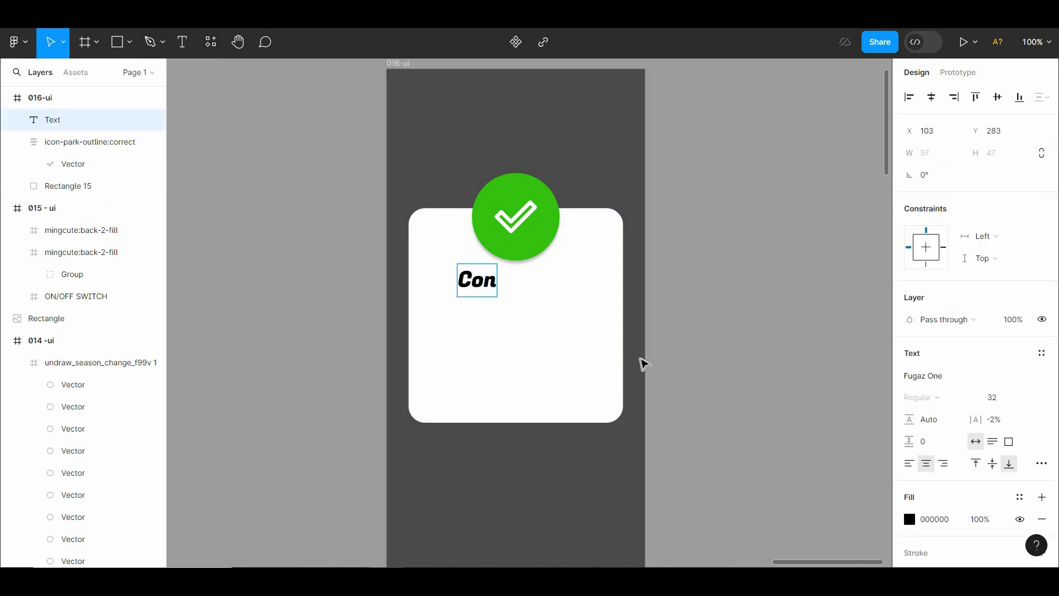
pyautogui.write('g')
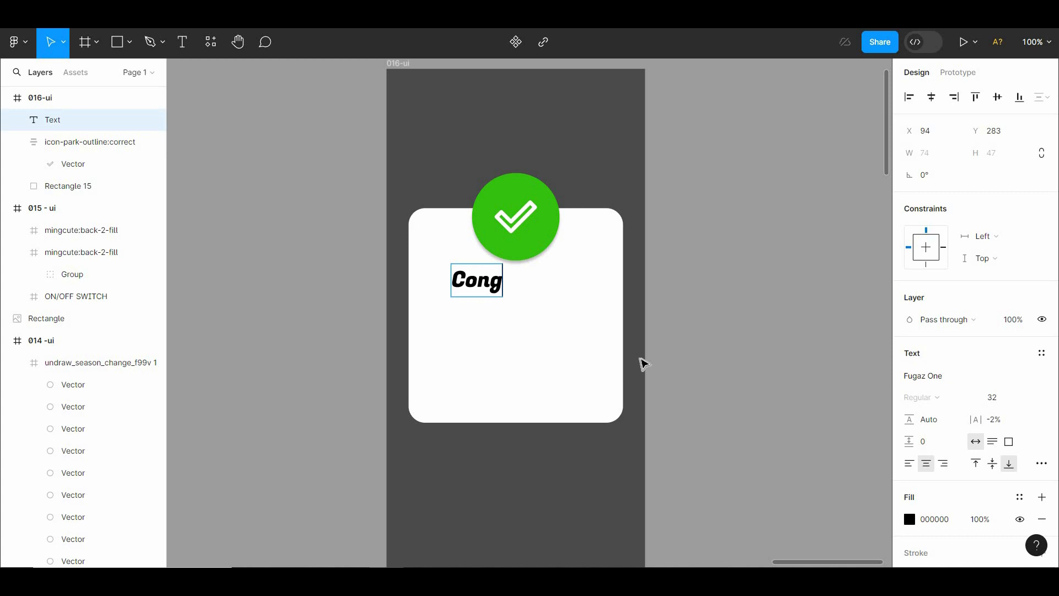
pyautogui.write('ratu')
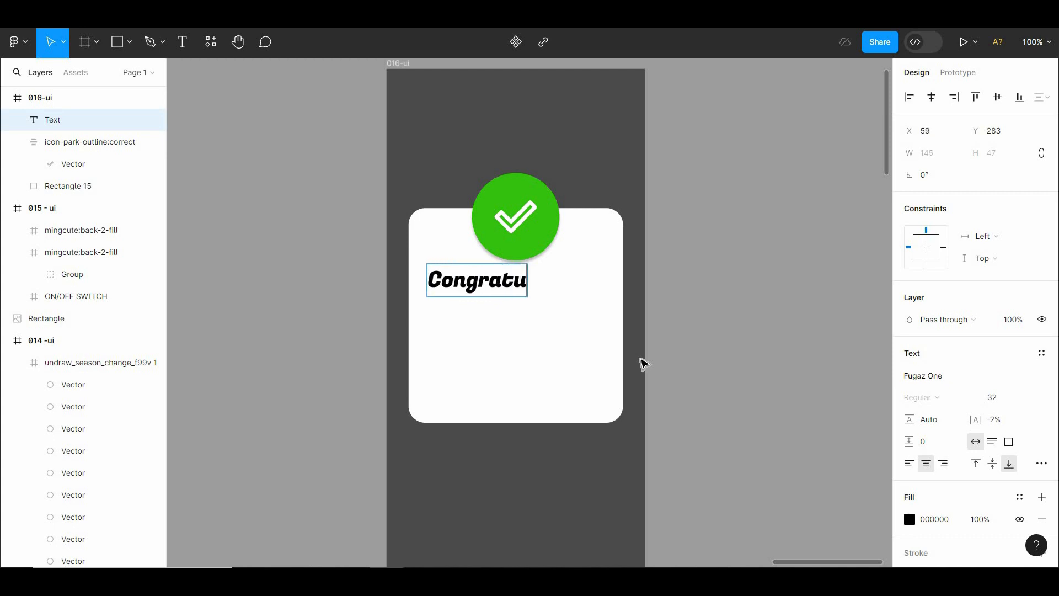
pyautogui.write('lation')
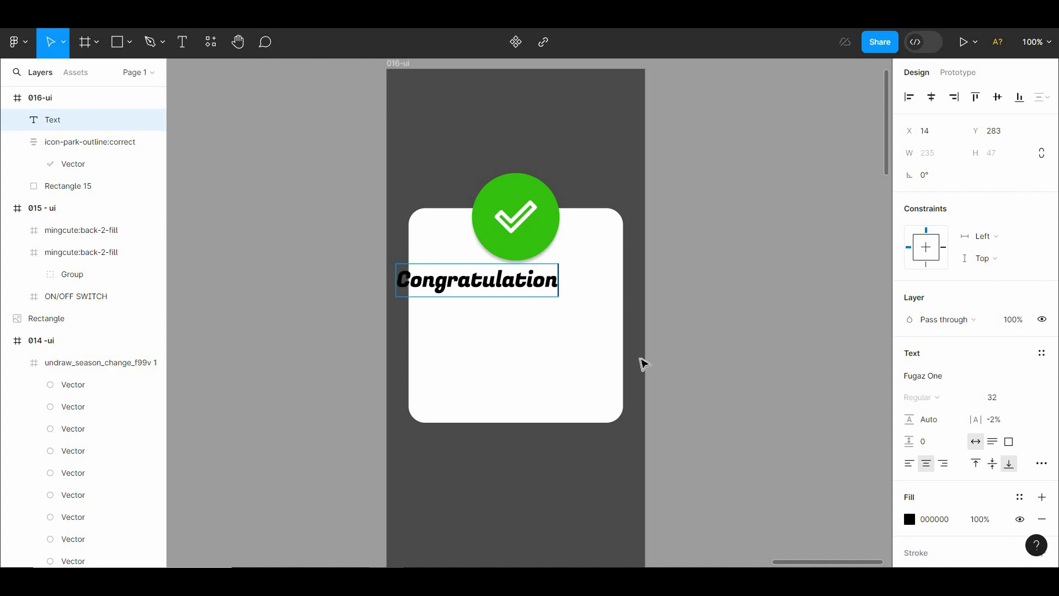
pyautogui.press('Escape')
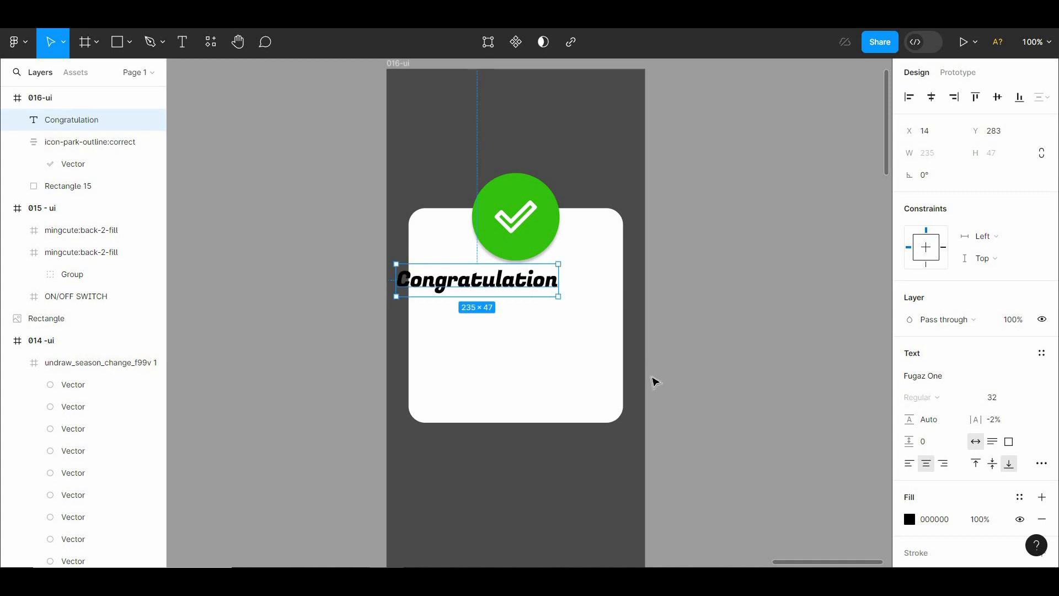
# Step: Fill the "Congratulation" text with the badge's green 34C110 and move it to the card's horizontal center
pyautogui.press('i')
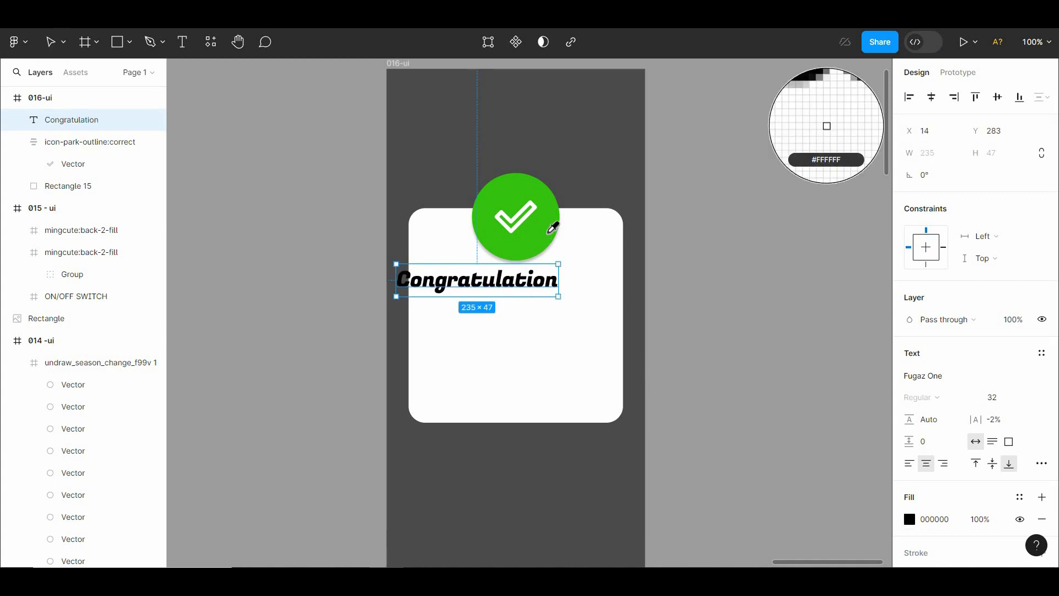
pyautogui.click(554, 225)
pyautogui.press('Escape')
pyautogui.moveTo(529, 288); pyautogui.dragTo(559, 291)
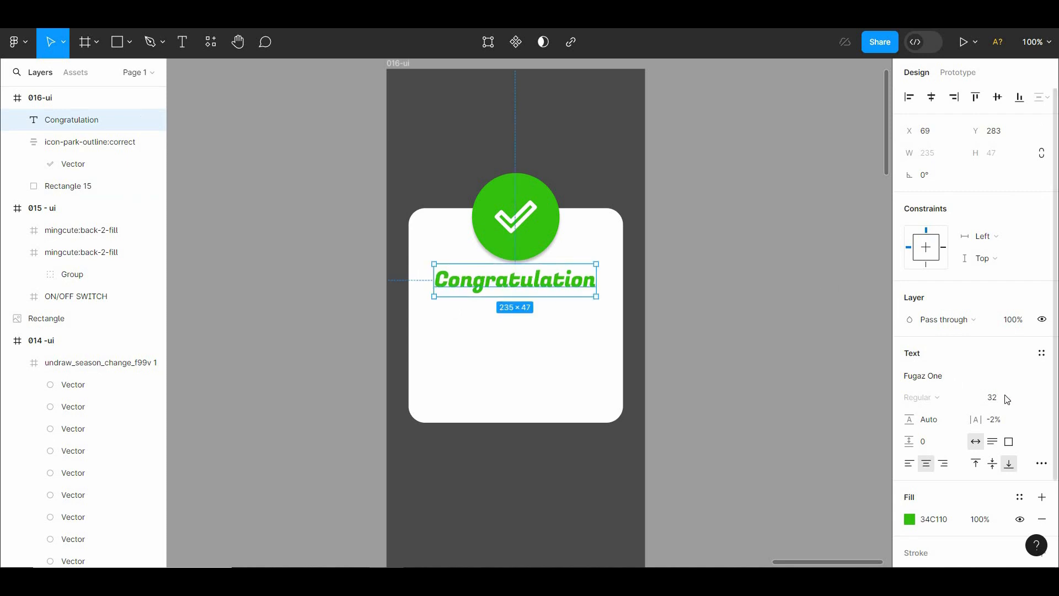
# Step: Set the "Congratulation" text's font size to 24 and fine-tune its position, centered below the badge
pyautogui.click(1035, 405)
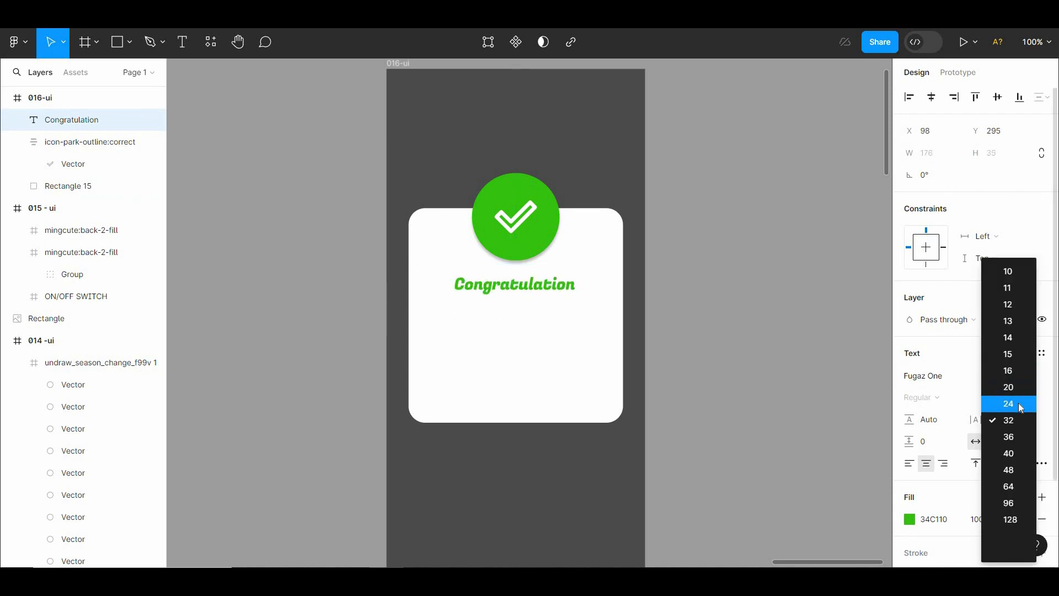
pyautogui.click(1024, 403)
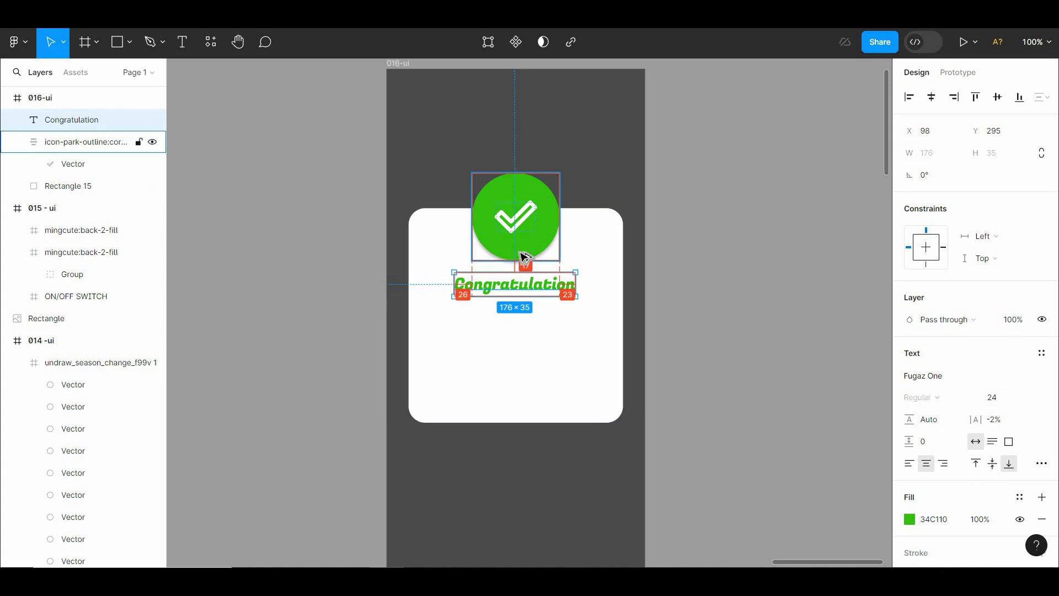
pyautogui.press('Up')
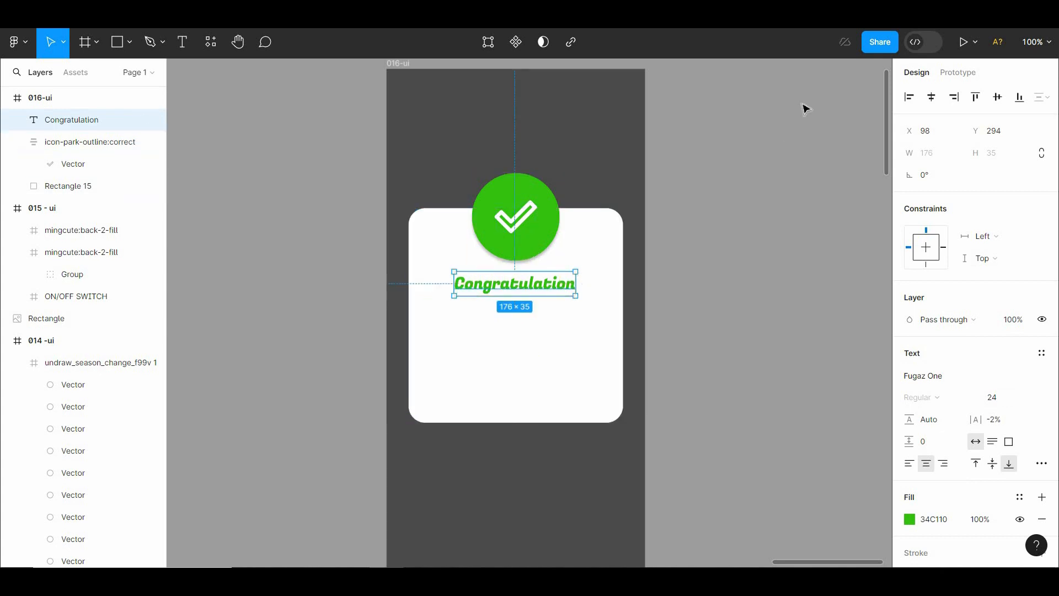
pyautogui.click(769, 195)
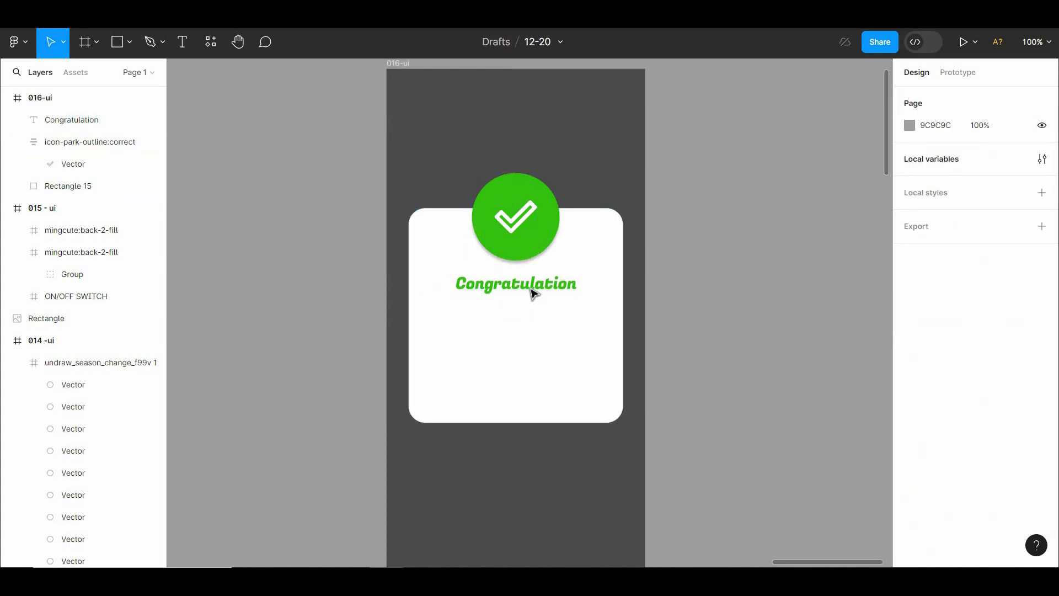
# Step: Duplicate the "Congratulation" text directly below itself and replace the copy's wording with "You set reminder"
pyautogui.moveTo(545, 293); pyautogui.dragTo(543, 310)
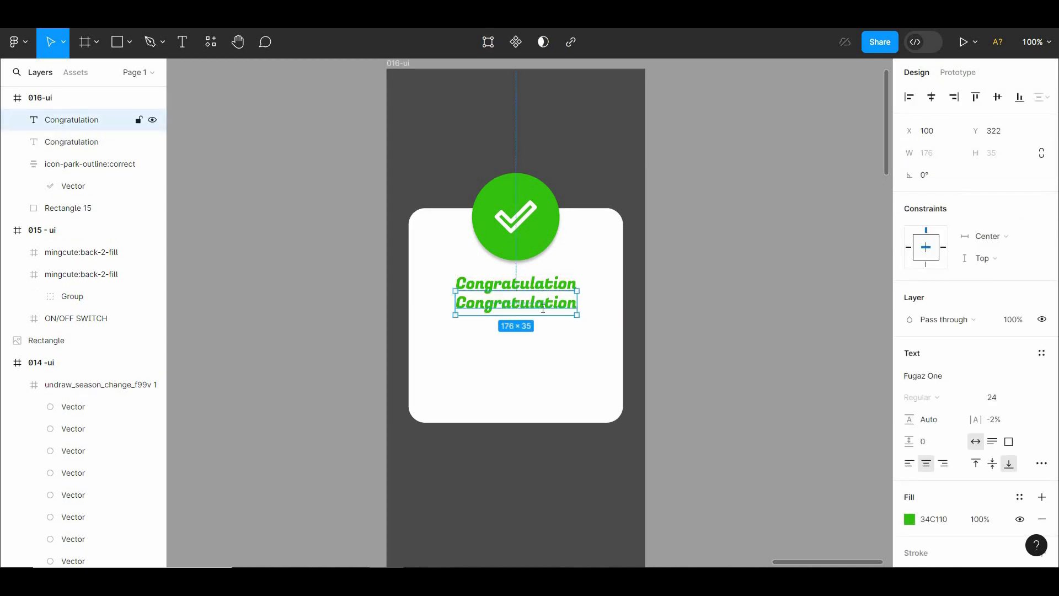
pyautogui.write('You')
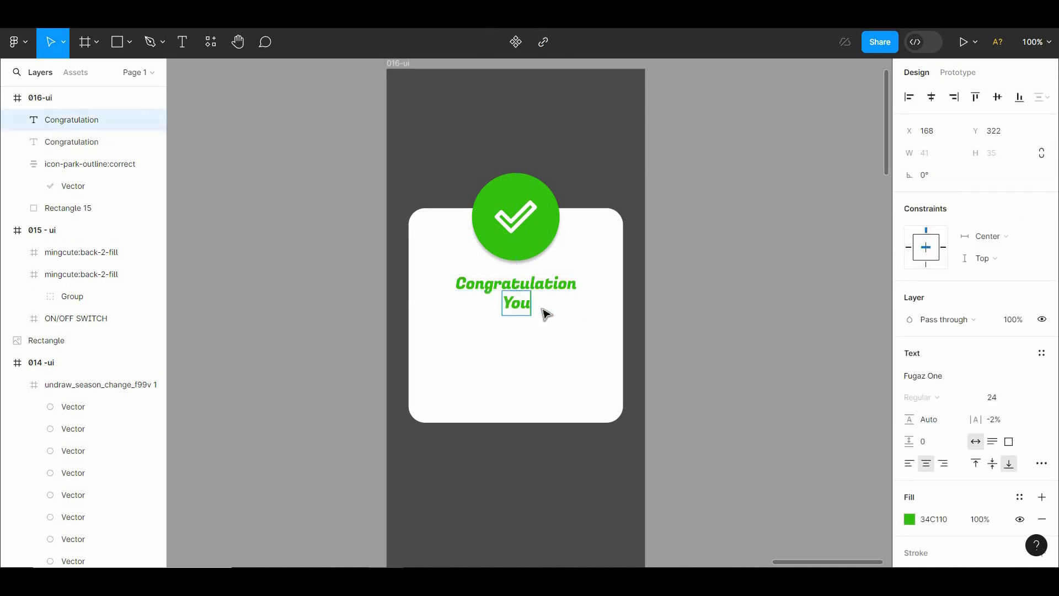
pyautogui.write(' set re')
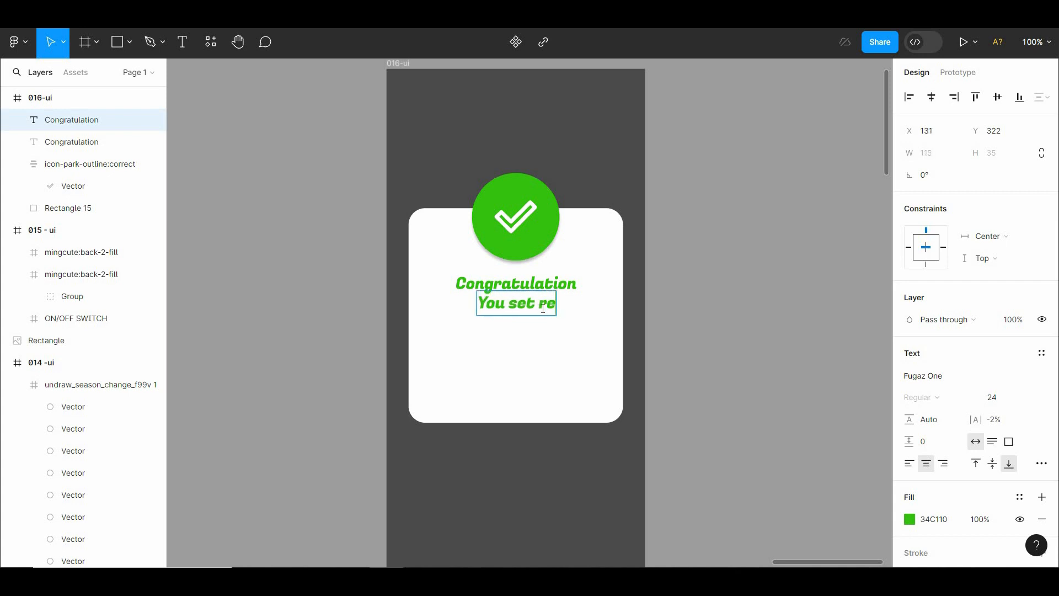
pyautogui.write('minder')
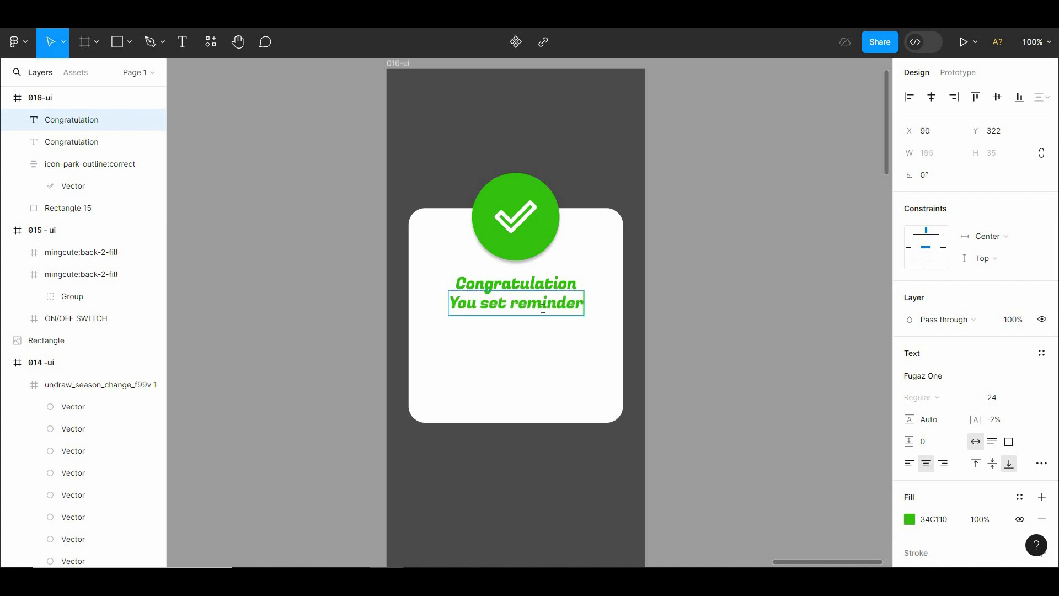
pyautogui.press('Escape')
# Step: Change the "You set reminder" text's fill to dark 202020 and its font size to 20
pyautogui.click(907, 520)
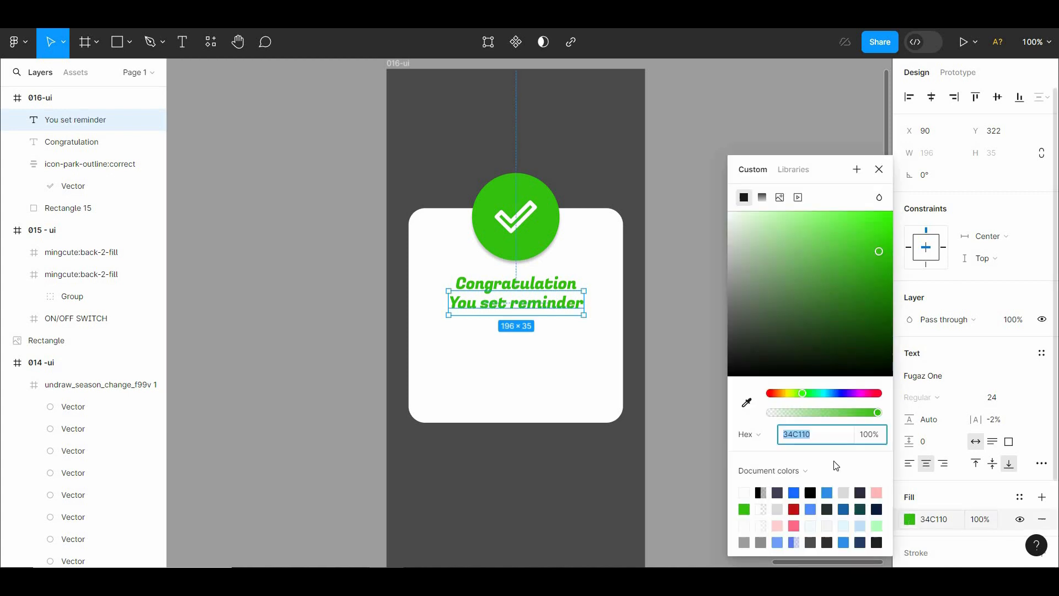
pyautogui.moveTo(731, 341)
pyautogui.mouseDown()
pyautogui.moveTo(719, 362)
pyautogui.moveTo(726, 355)
pyautogui.mouseUp()
pyautogui.click(1030, 398)
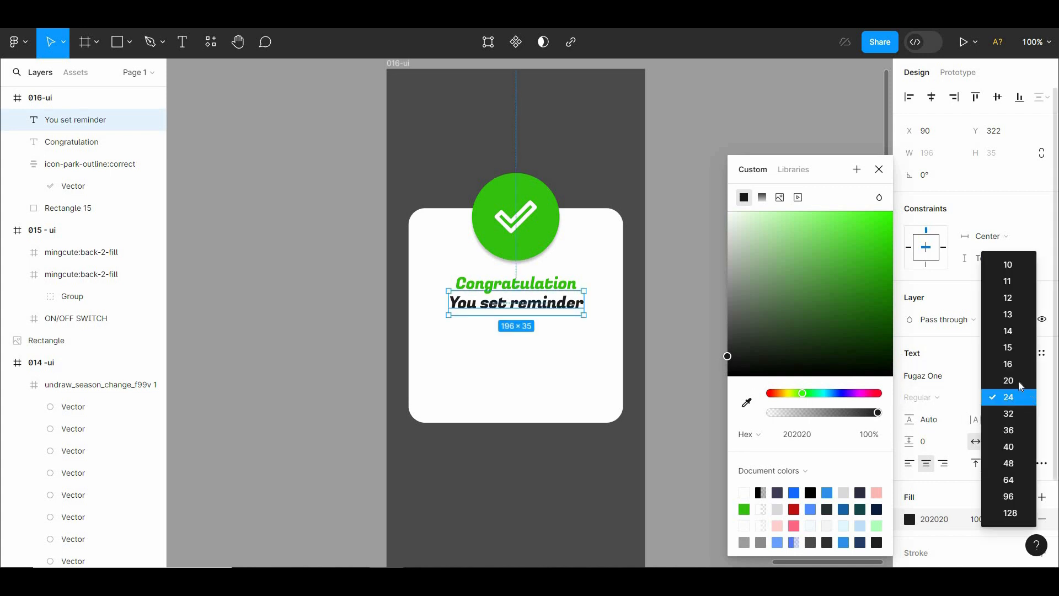
pyautogui.click(1020, 380)
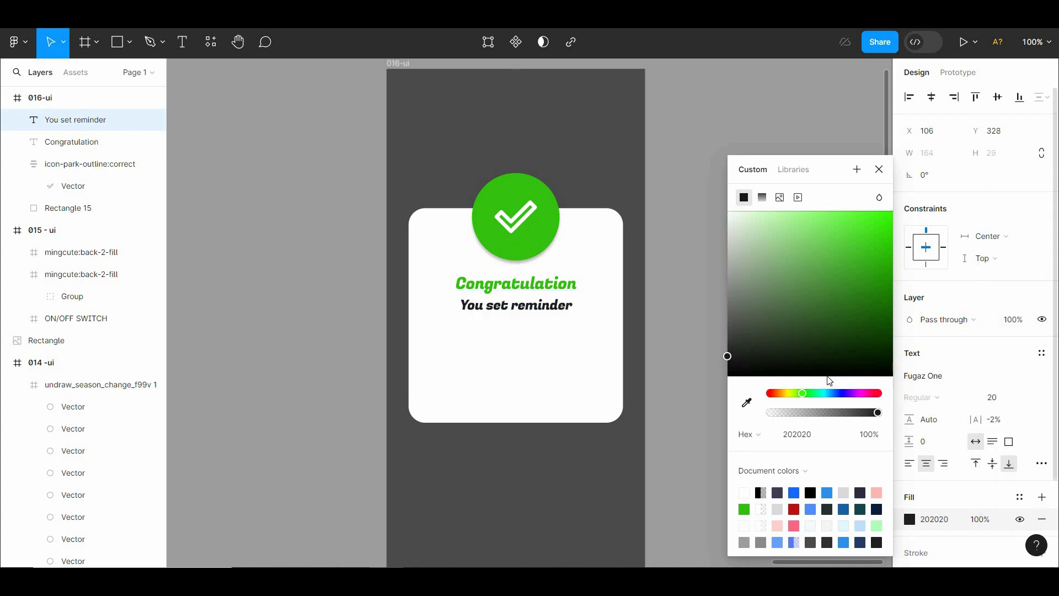
pyautogui.click(1029, 398)
pyautogui.click(1016, 398)
pyautogui.click(704, 333)
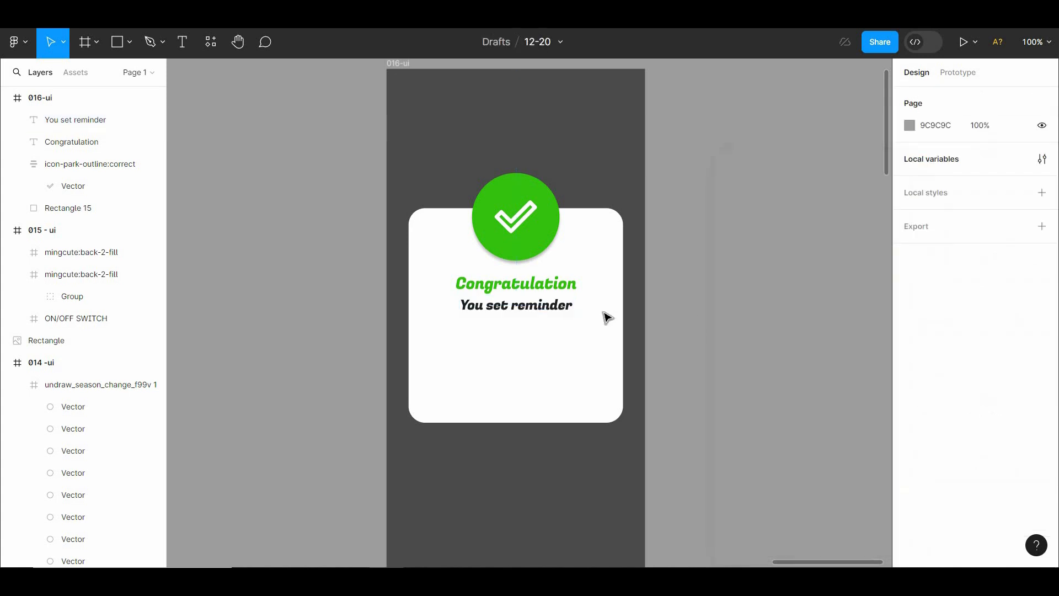
# Step: Set the "You set reminder" text's font size to 16 and center it under the heading
pyautogui.click(569, 307)
pyautogui.click(1029, 407)
pyautogui.click(1018, 378)
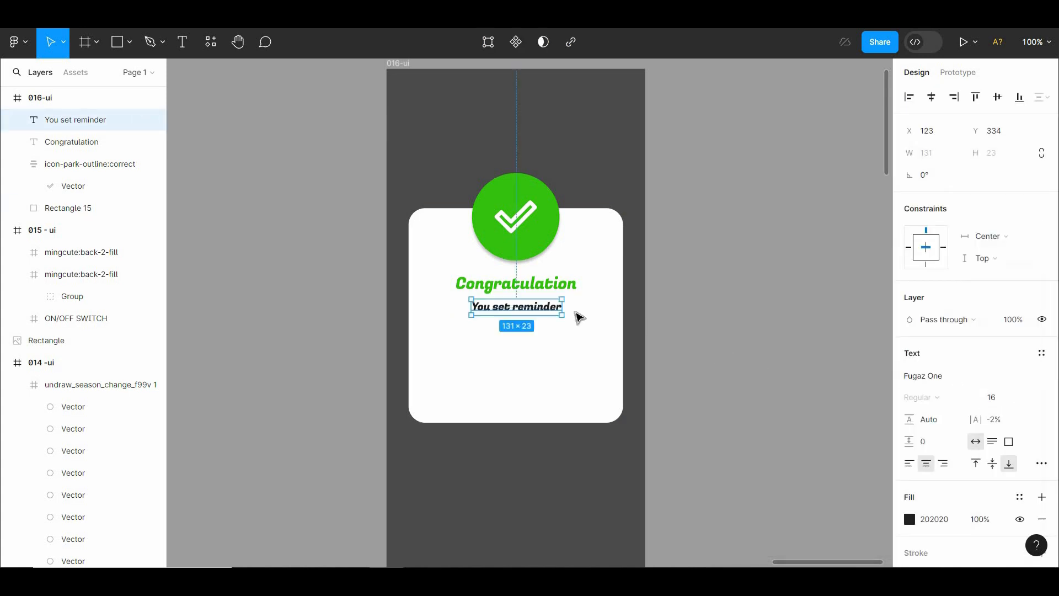
pyautogui.moveTo(544, 314); pyautogui.dragTo(548, 317)
# Step: Try a closing quotation mark and a period at the end of the "You set reminder" text
pyautogui.doubleClick(550, 311)
pyautogui.click(562, 313)
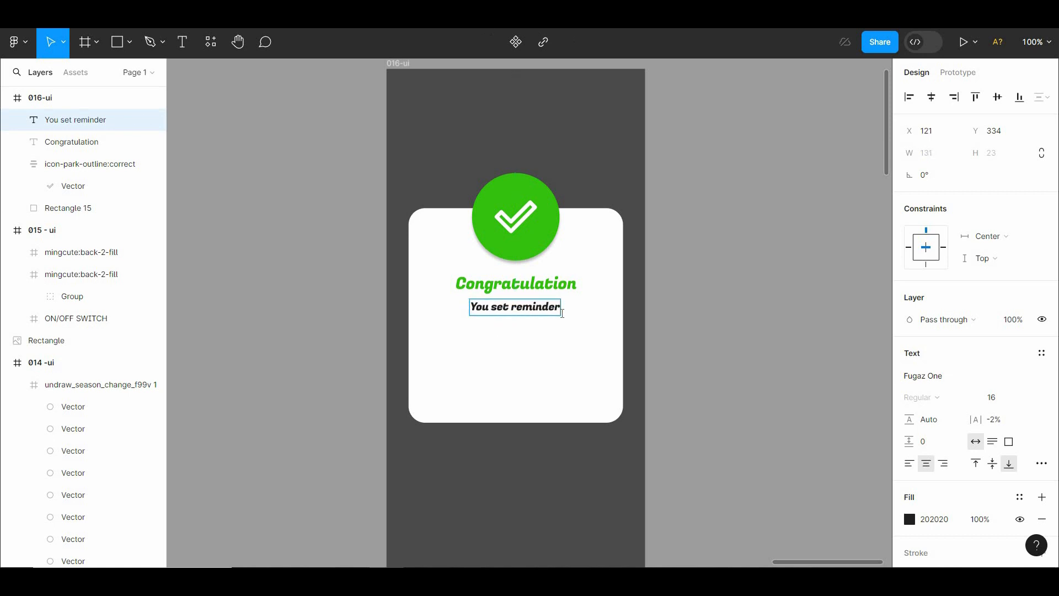
pyautogui.write('"')
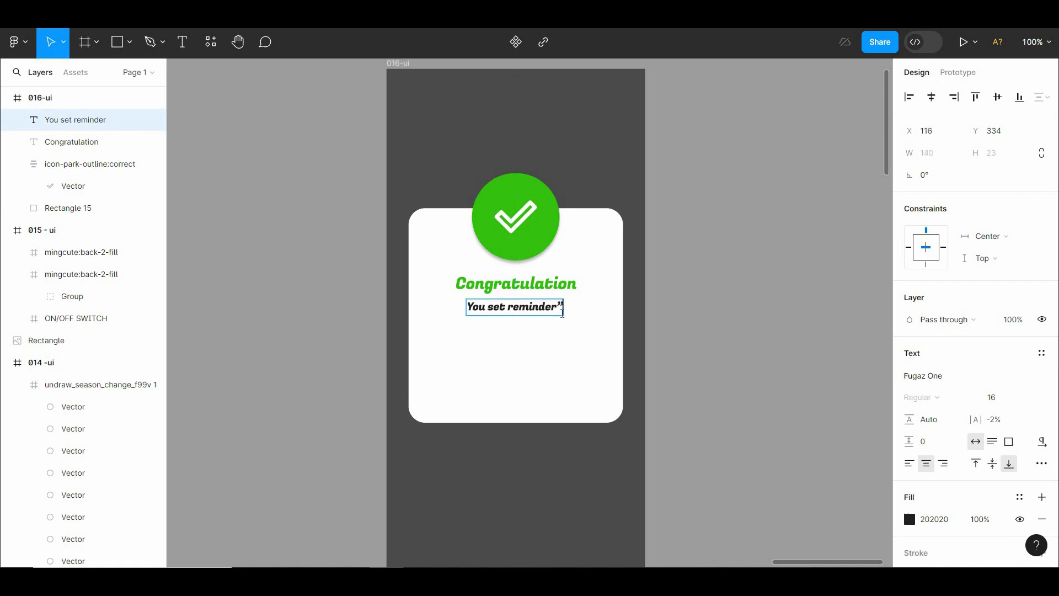
pyautogui.press('BackSpace')
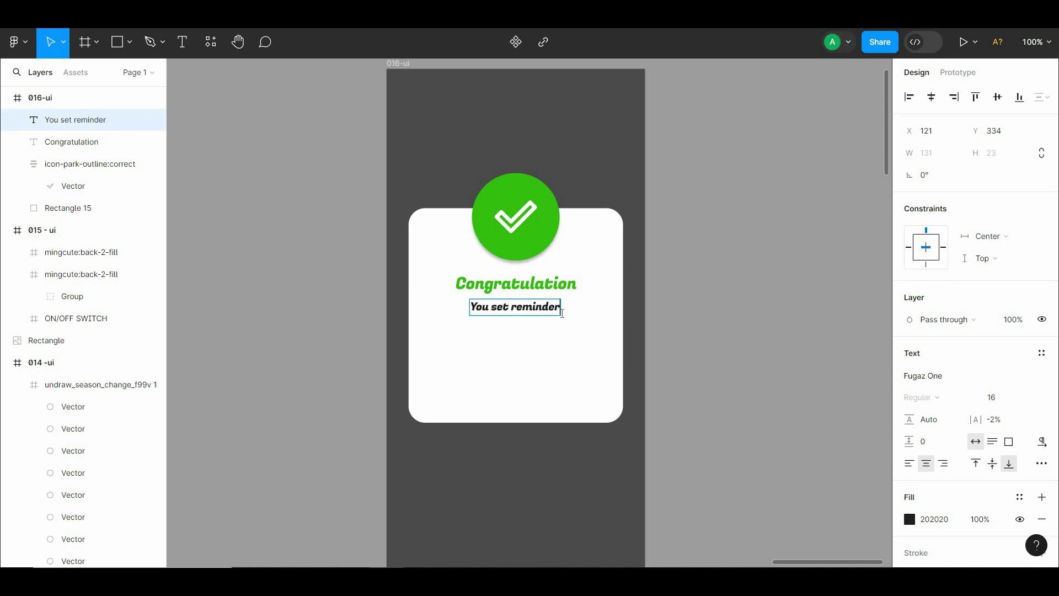
pyautogui.write('.')
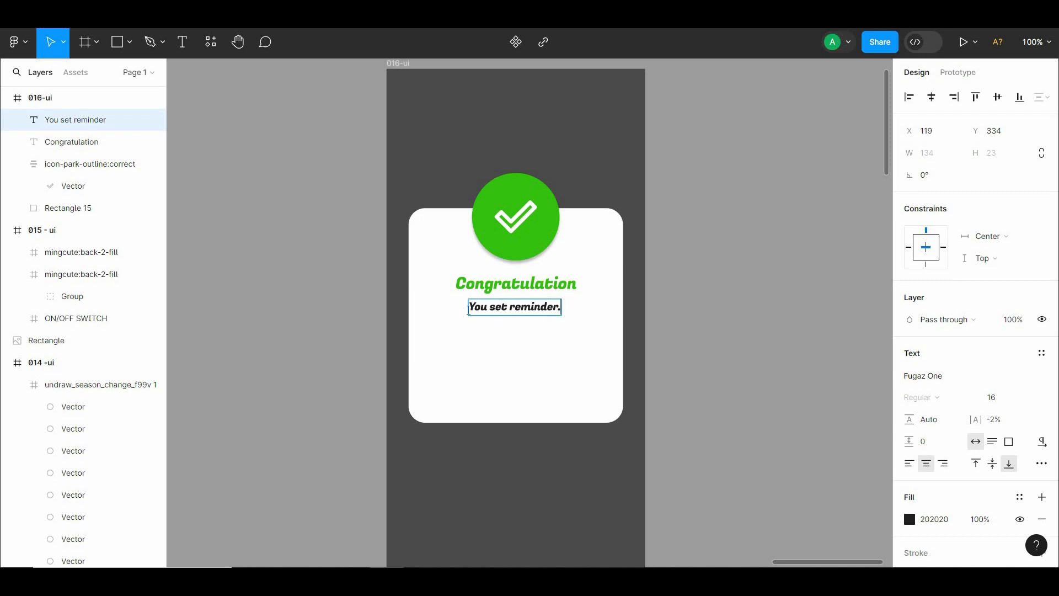
pyautogui.press('BackSpace')
pyautogui.click(602, 317)
pyautogui.moveTo(604, 315); pyautogui.dragTo(676, 283)
pyautogui.click(676, 283)
pyautogui.hotkey('ctrl', 'z')
pyautogui.hotkey('ctrl', 'z')
# Step: Extend the white card downward from its bottom edge to about 311 × 341
pyautogui.click(608, 326)
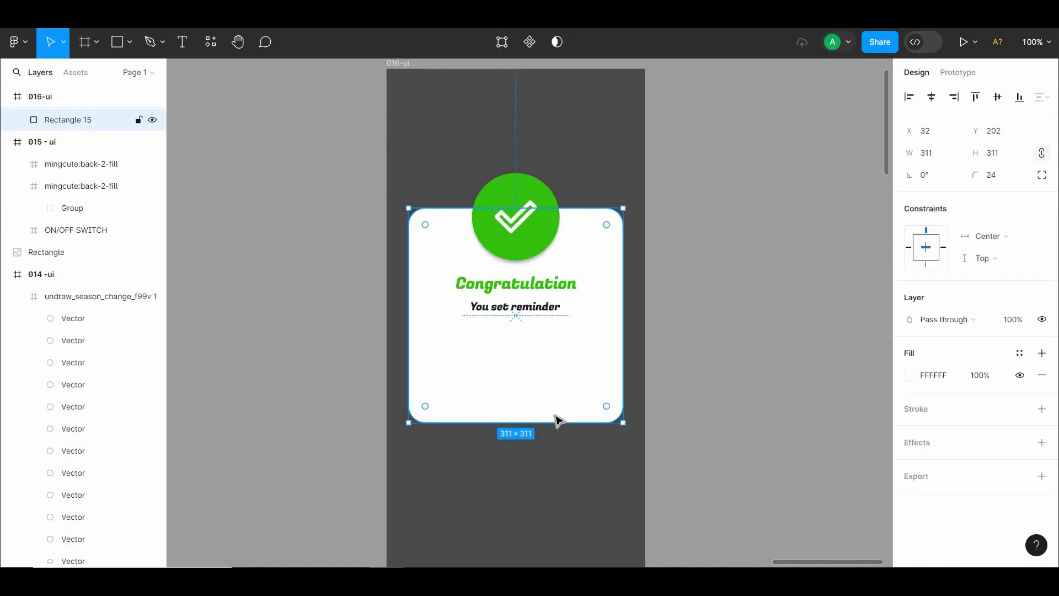
pyautogui.moveTo(544, 424); pyautogui.dragTo(541, 440)
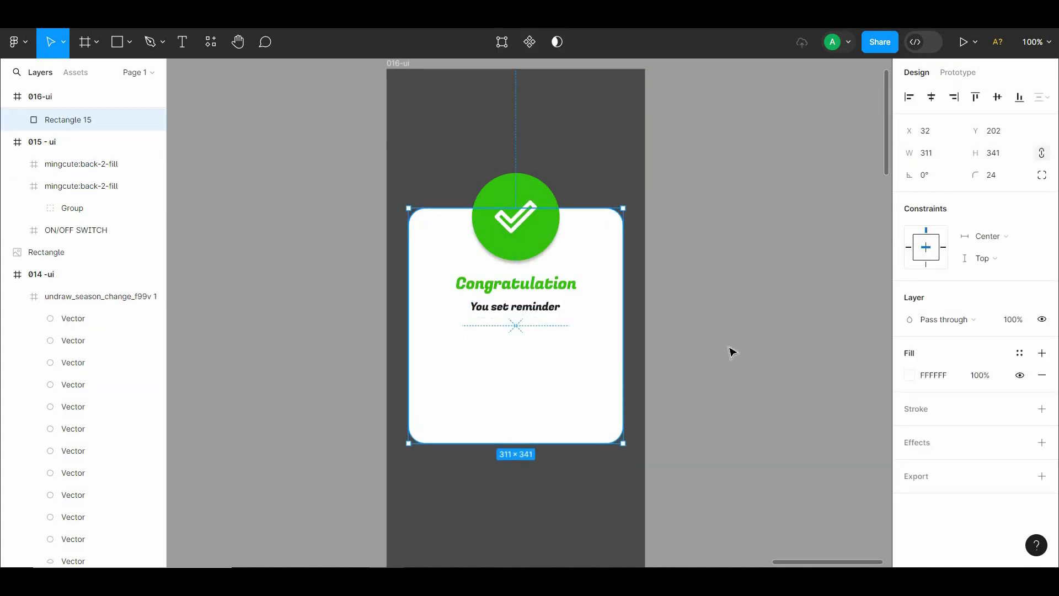
pyautogui.click(730, 341)
# Step: Change the font of both the "You set reminder" and "Congratulation" texts to Cairo
pyautogui.scroll(-1, 731, 324)
pyautogui.moveTo(731, 324)
pyautogui.mouseDown()
pyautogui.moveTo(730, 309)
pyautogui.moveTo(741, 311)
pyautogui.mouseUp()
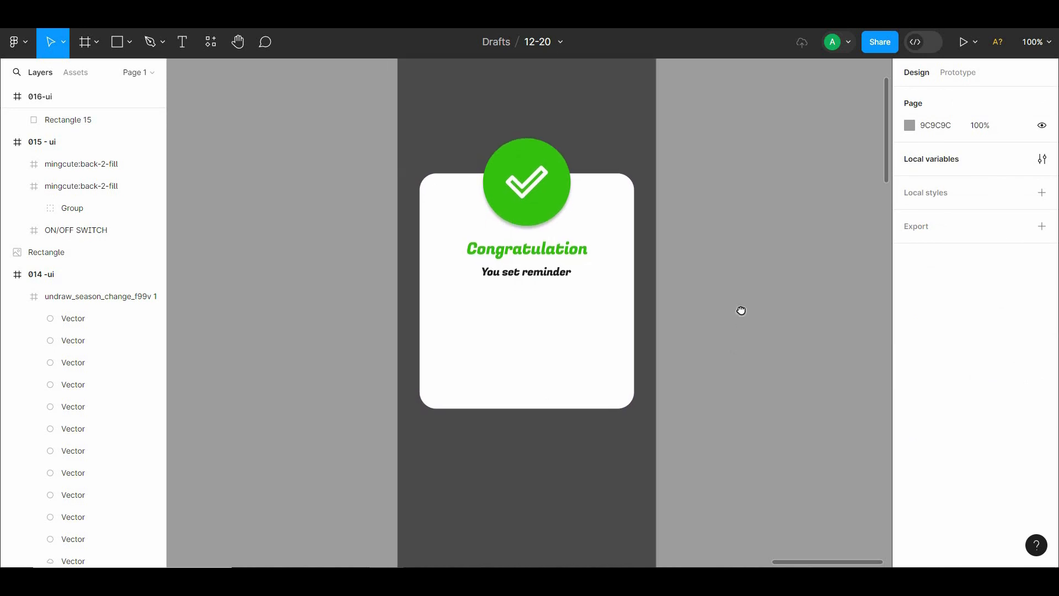
pyautogui.click(505, 273)
pyautogui.keyDown('shift'); pyautogui.click(516, 251); pyautogui.keyUp('shift')
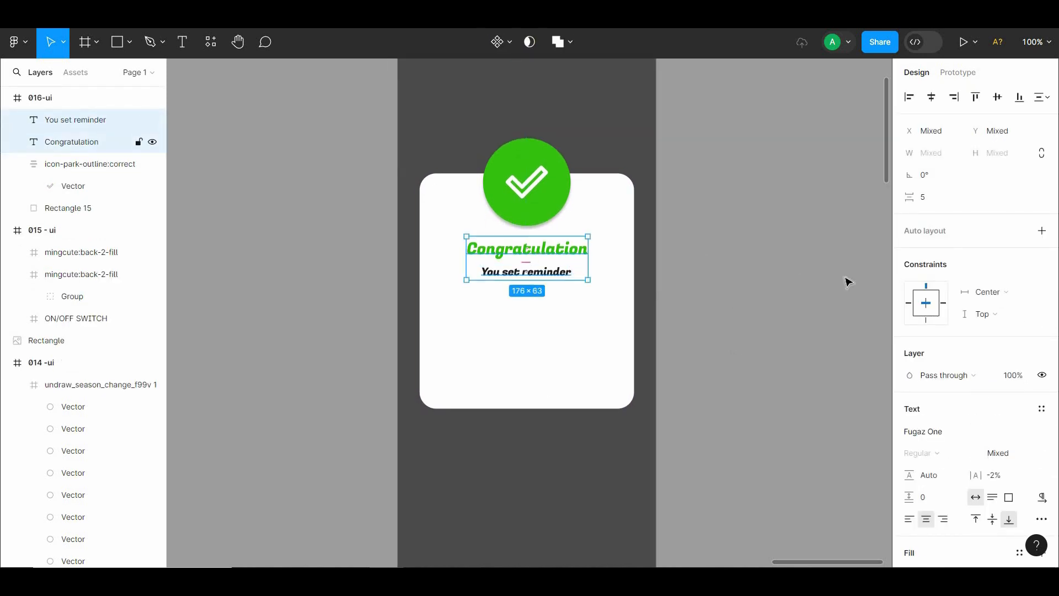
pyautogui.click(933, 435)
pyautogui.write('ca')
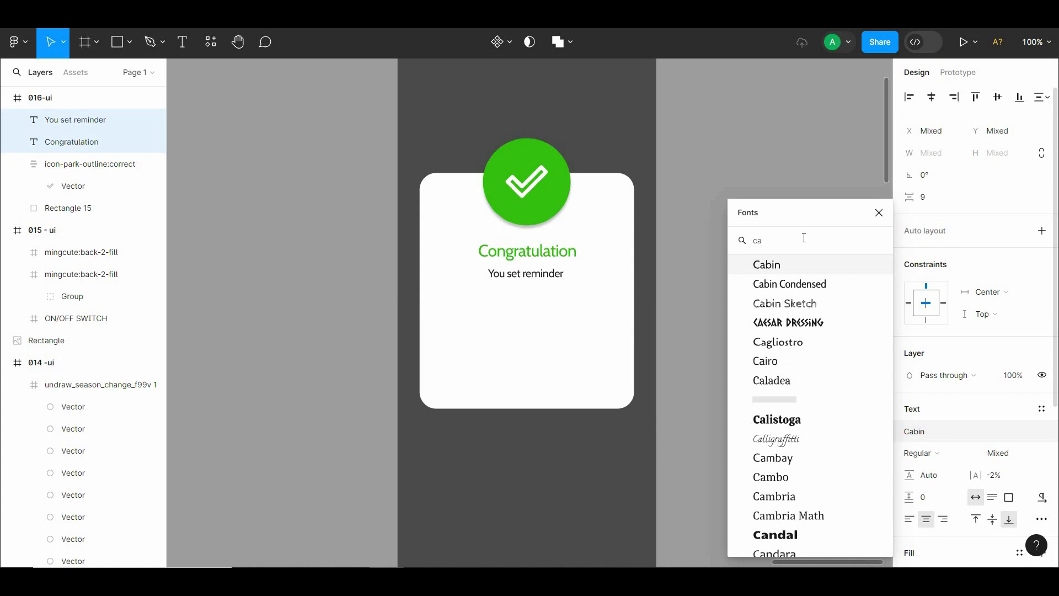
pyautogui.write('iro')
pyautogui.click(793, 266)
pyautogui.click(698, 285)
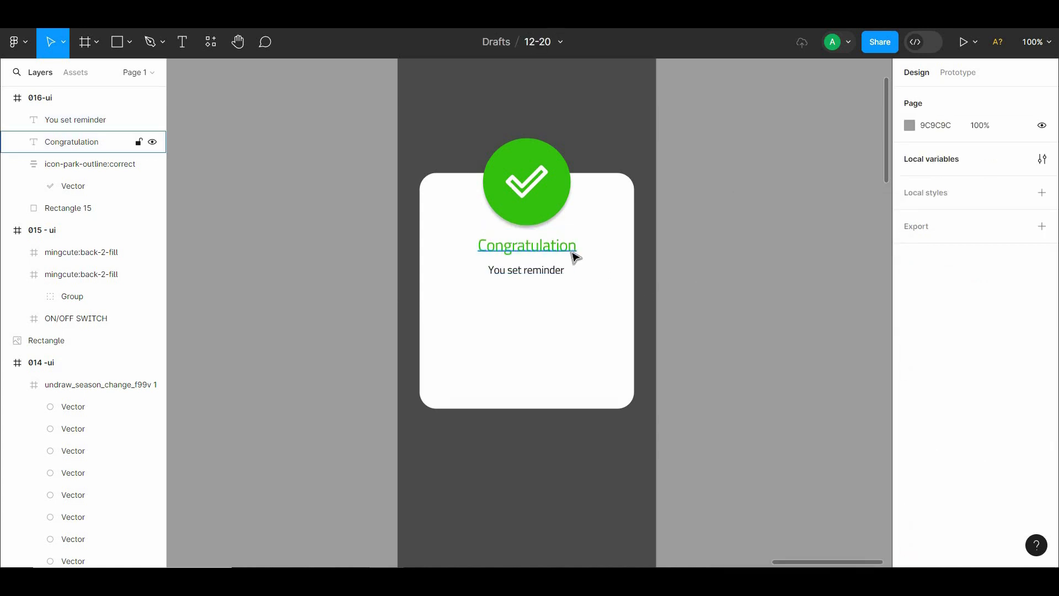
# Step: Set the "Congratulation" heading's font weight to Bold
pyautogui.click(572, 254)
pyautogui.click(923, 397)
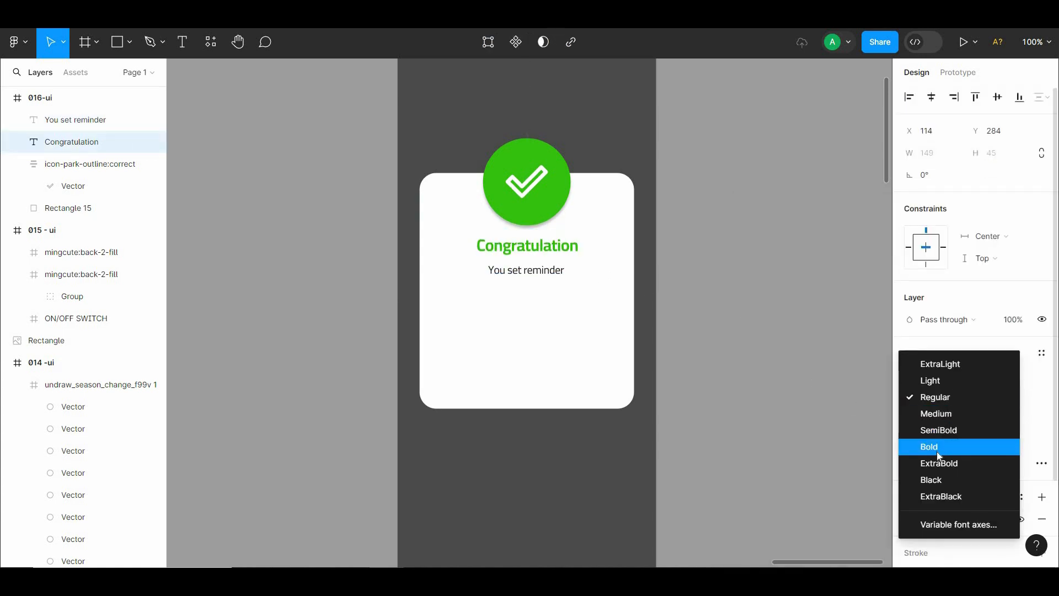
pyautogui.click(931, 446)
# Step: Change the "You set reminder" text's font to Cabin Condensed in SemiBold weight
pyautogui.click(527, 270)
pyautogui.click(945, 383)
pyautogui.click(936, 397)
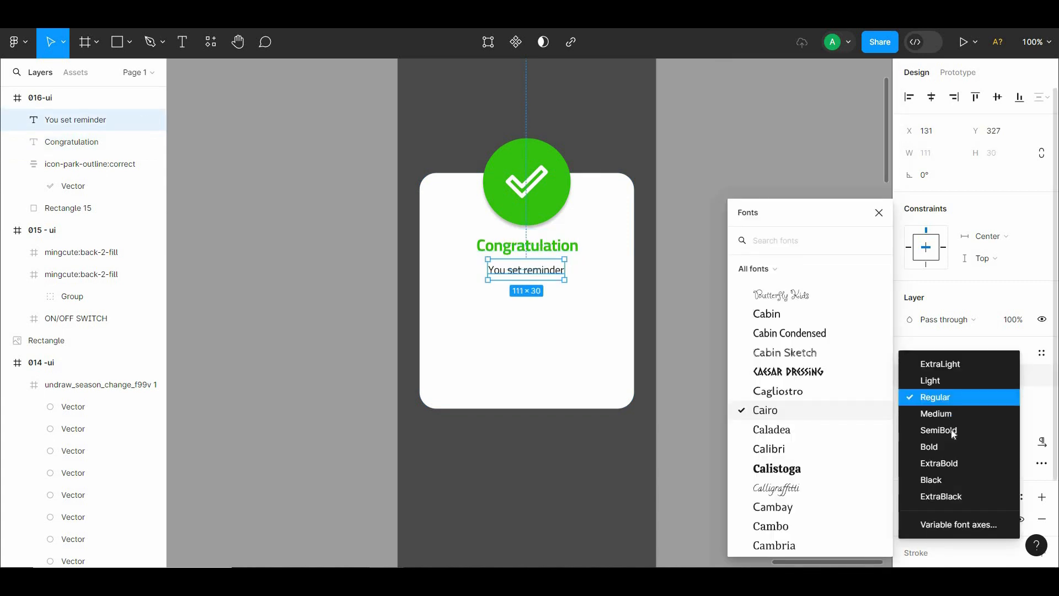
pyautogui.click(940, 427)
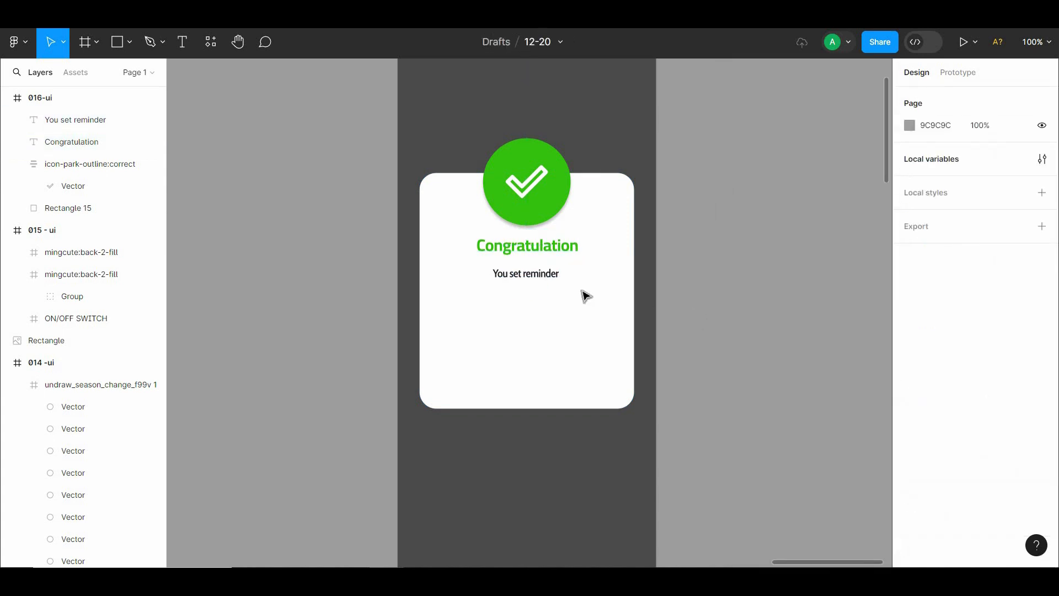
pyautogui.click(557, 278)
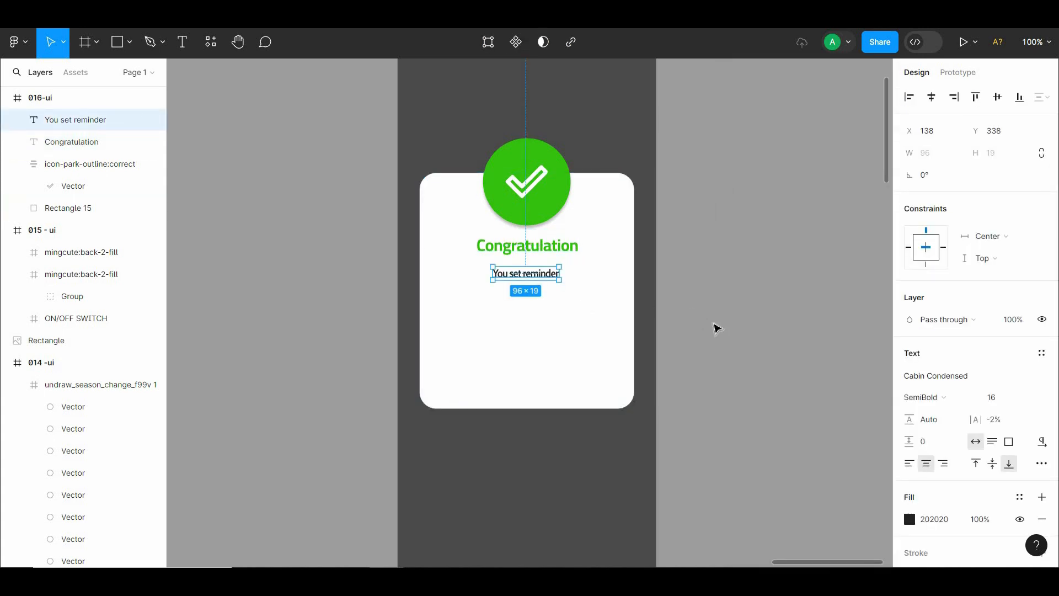
pyautogui.click(715, 328)
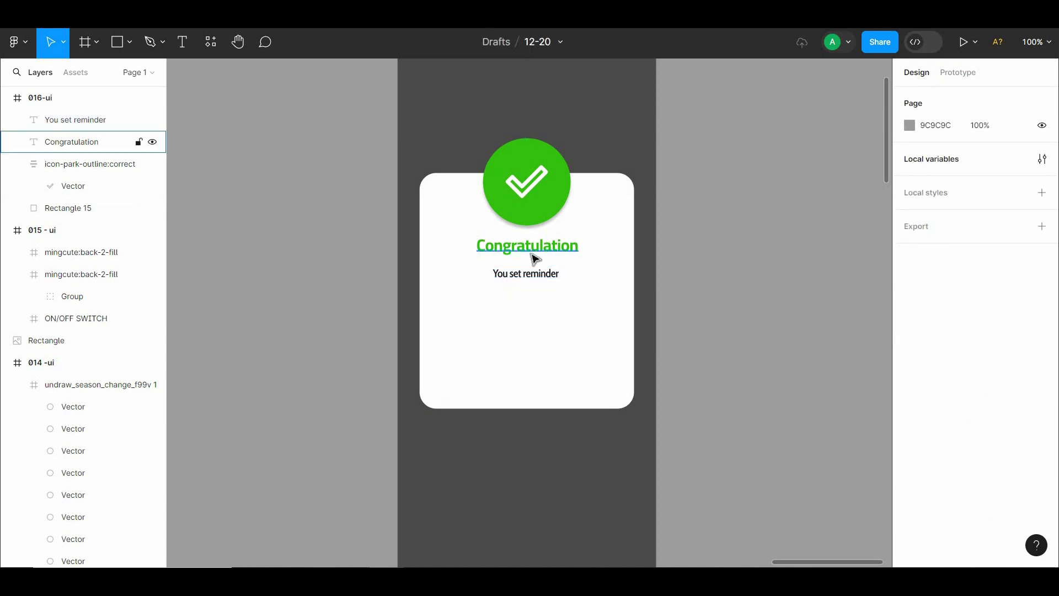
# Step: Duplicate the "You set reminder" text straight down into the card's lower part and change the copy to "Check Reminder"
pyautogui.moveTo(534, 269); pyautogui.dragTo(532, 357)
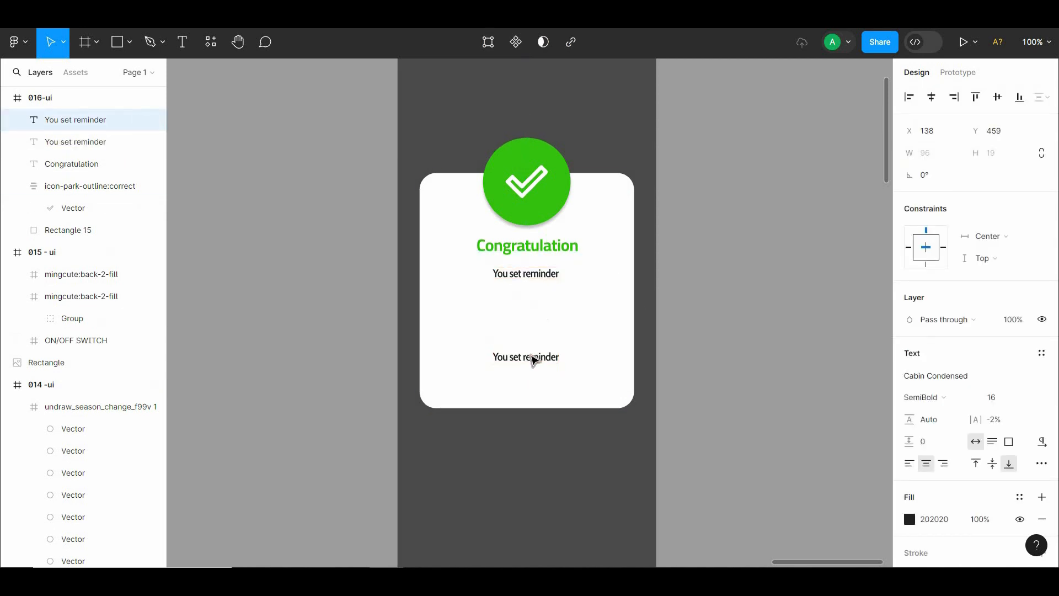
pyautogui.doubleClick(532, 355)
pyautogui.write('Check')
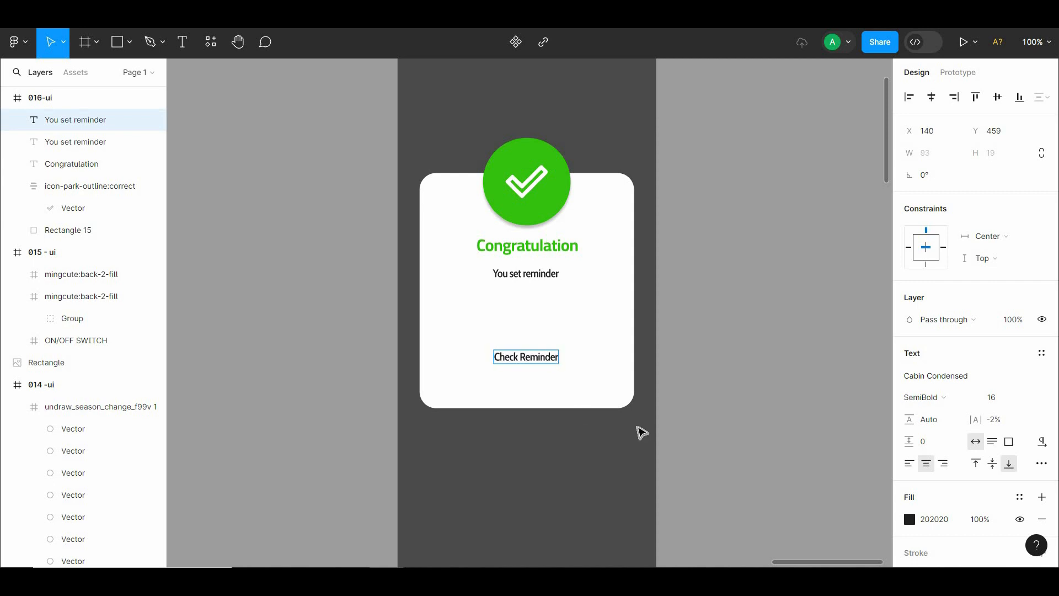
pyautogui.press('Escape')
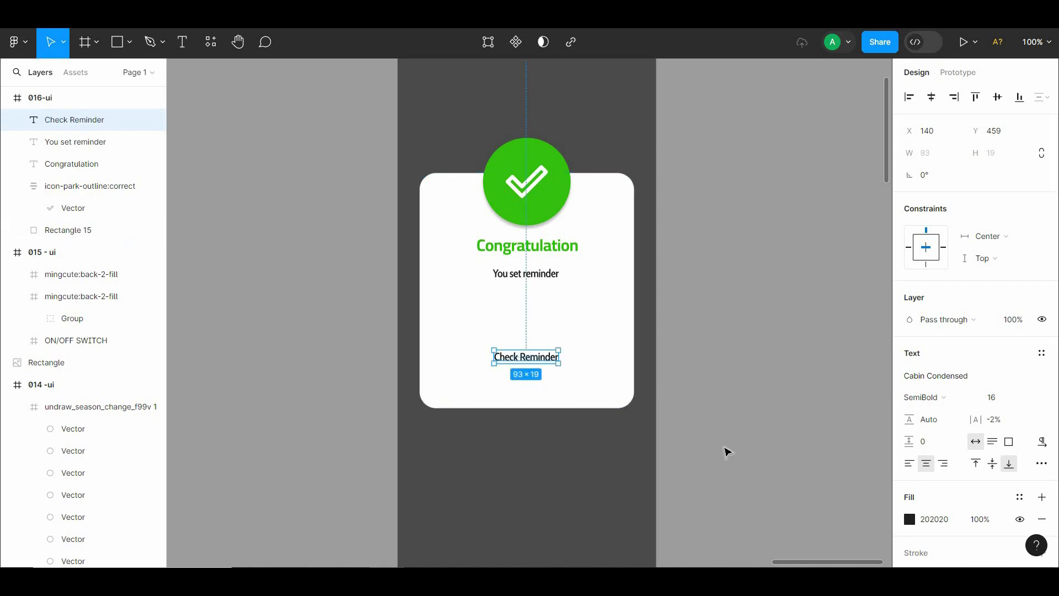
# Step: Wrap the "Check Reminder" text in an auto layout frame
pyautogui.click(909, 519)
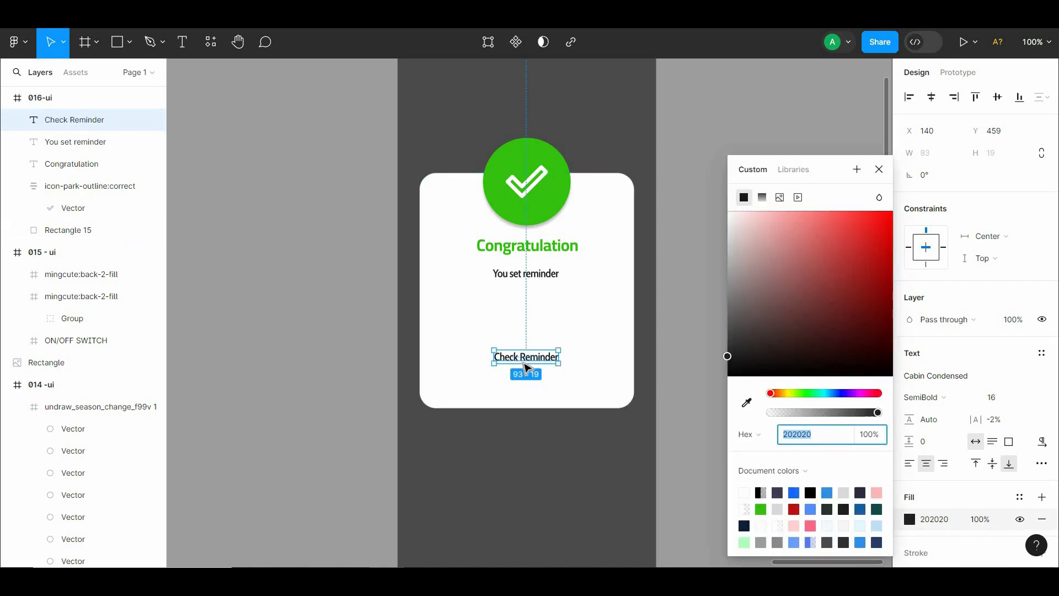
pyautogui.press('Escape')
pyautogui.click(528, 356)
pyautogui.rightClick(544, 360)
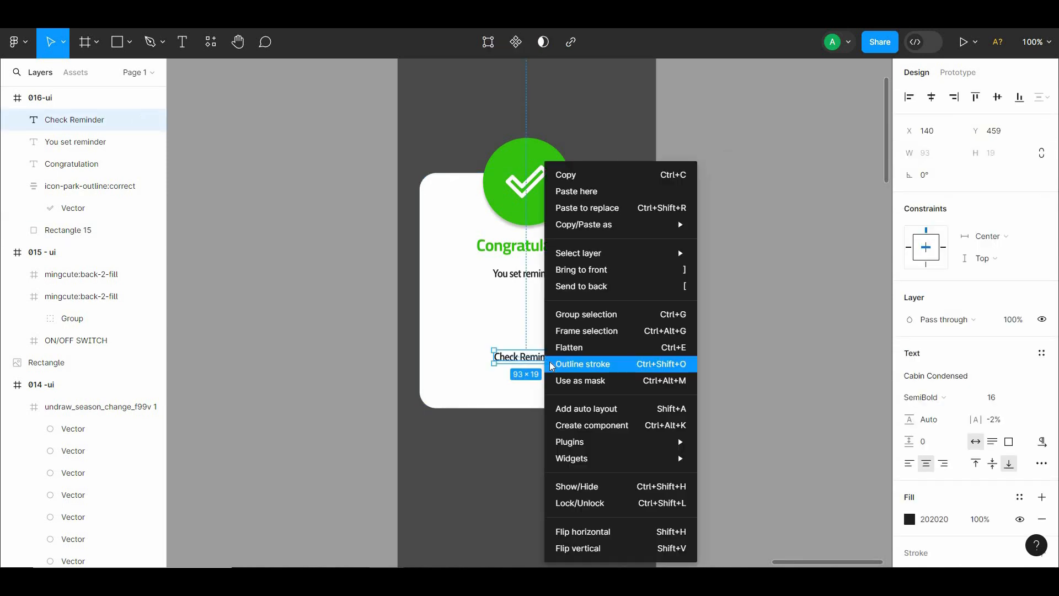
pyautogui.click(573, 411)
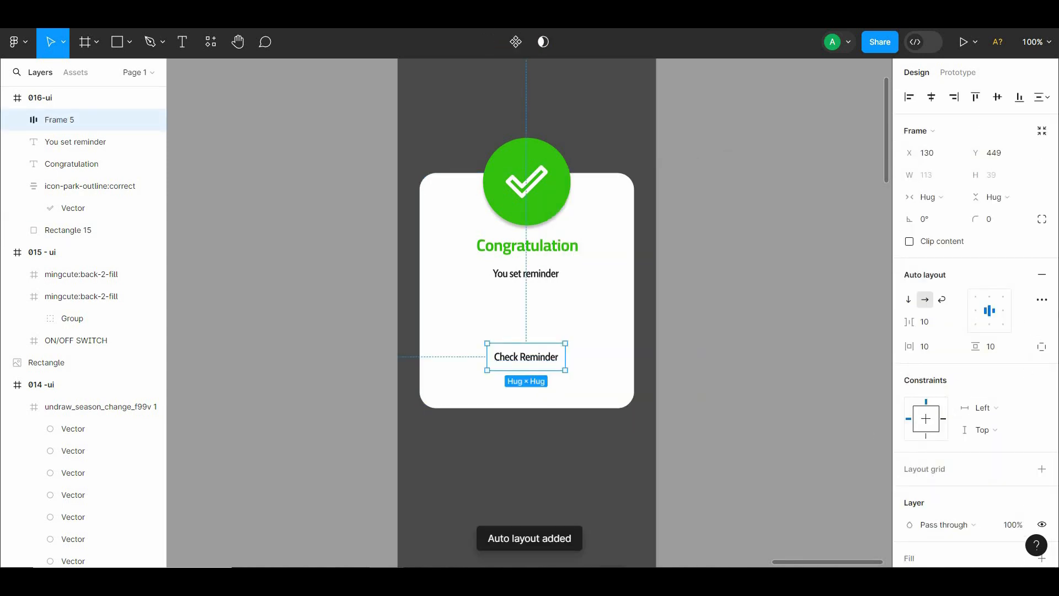
# Step: Add a fill to the "Check Reminder" frame and set it to the badge's green, 34C110
pyautogui.scroll(-1, 1039, 408)
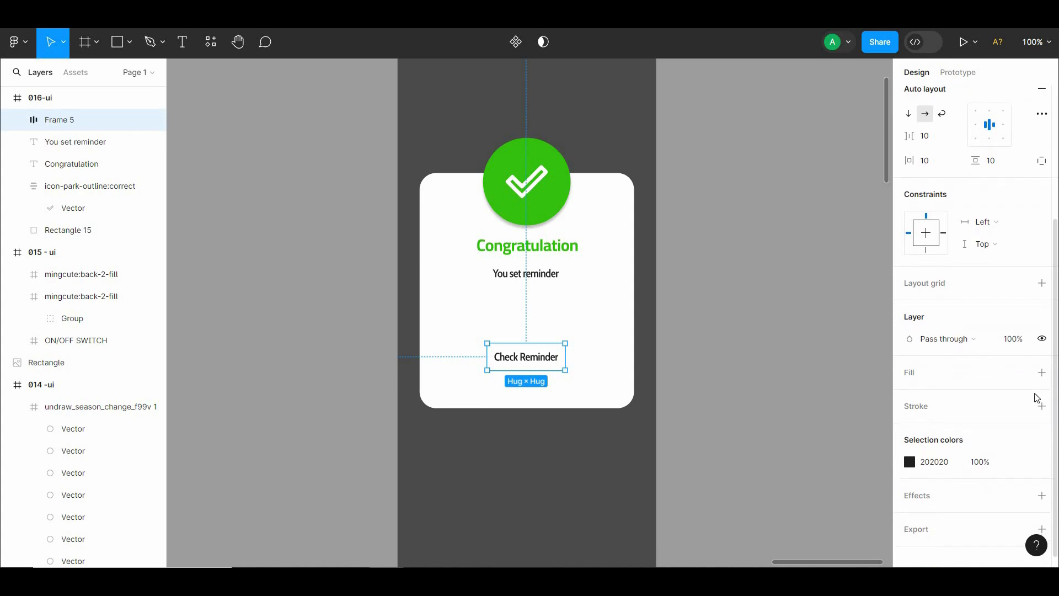
pyautogui.click(1041, 373)
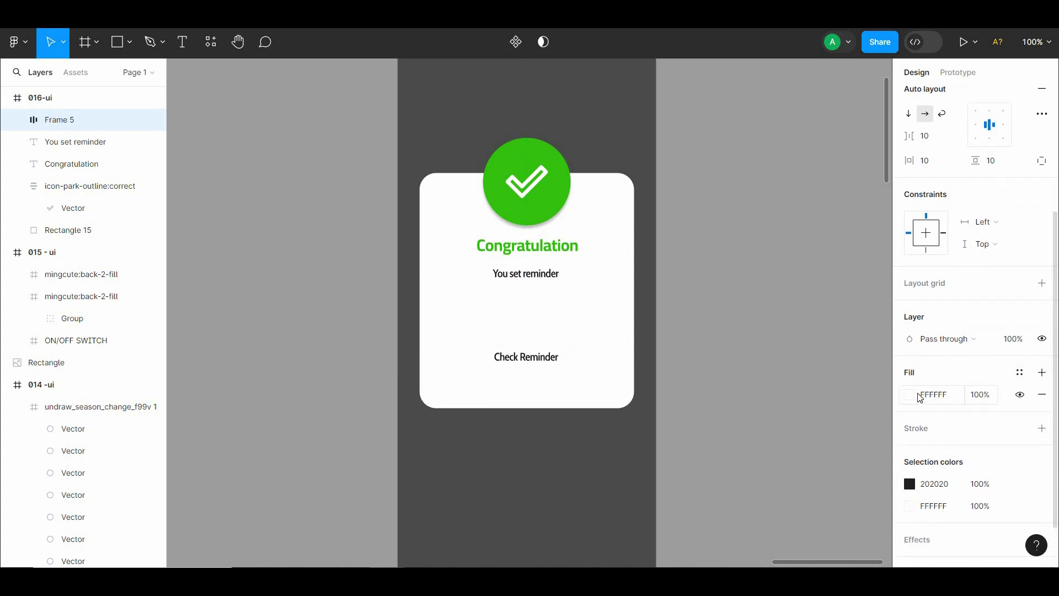
pyautogui.click(911, 395)
pyautogui.click(760, 506)
pyautogui.click(604, 456)
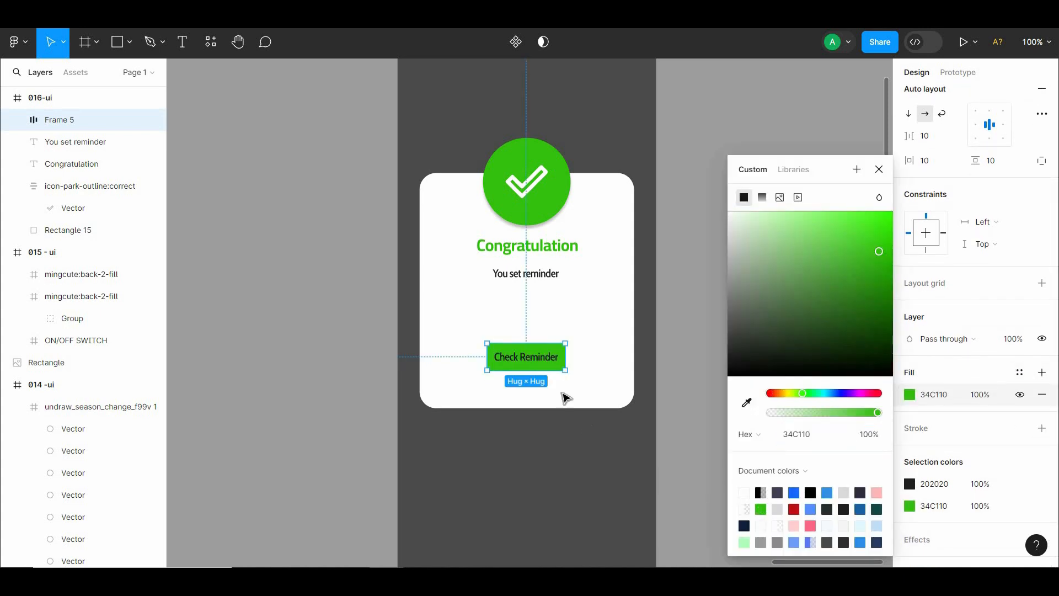
# Step: Change the "Check Reminder" button's text color to white, FFFFFF
pyautogui.click(537, 358)
pyautogui.scroll(-3, 1056, 336)
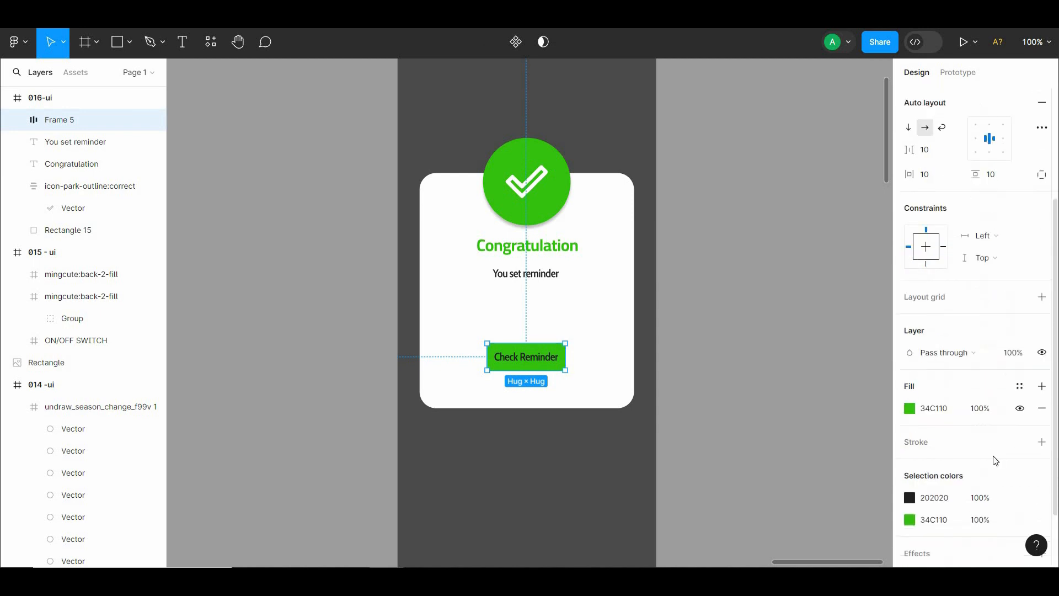
pyautogui.click(908, 490)
pyautogui.moveTo(726, 355); pyautogui.dragTo(662, 153)
pyautogui.click(661, 152)
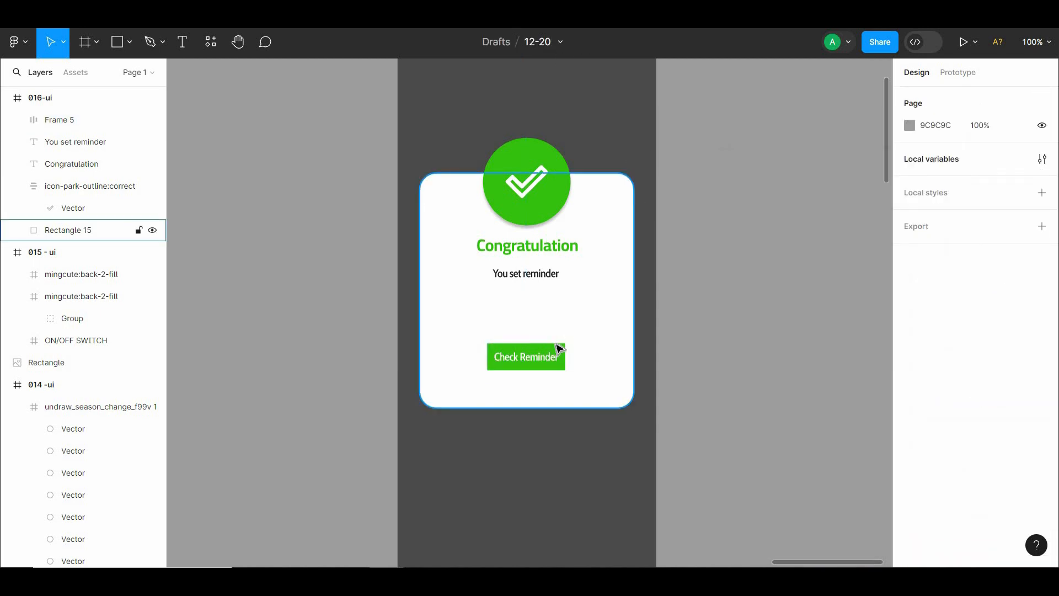
# Step: Round the green button's corners to a radius of 15 and widen the button to 149
pyautogui.click(559, 349)
pyautogui.moveTo(978, 223); pyautogui.dragTo(164, 231)
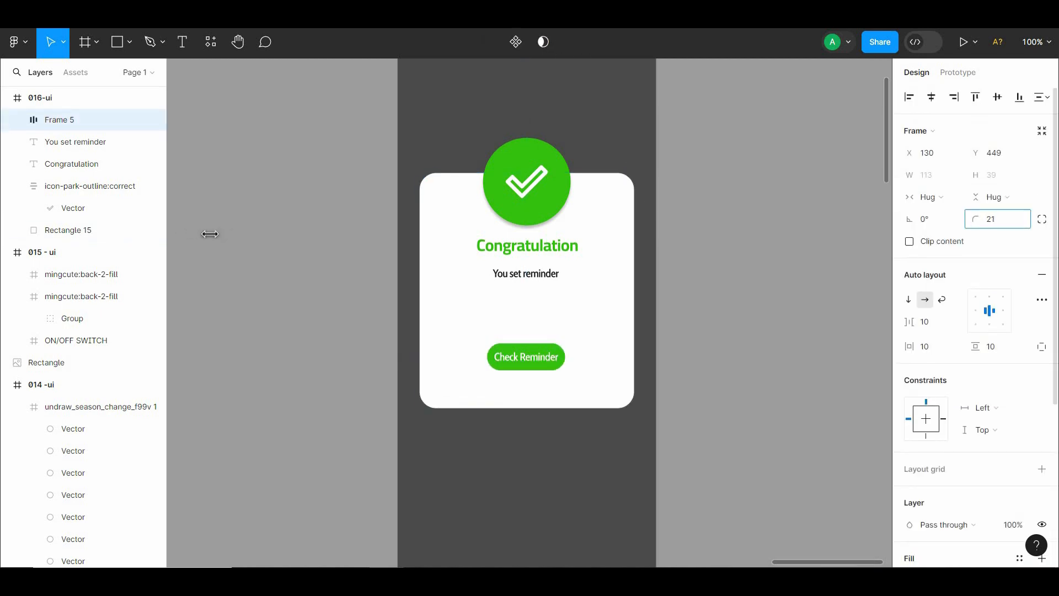
pyautogui.moveTo(569, 358); pyautogui.dragTo(620, 358)
pyautogui.hotkey('ctrl', 'z')
# Step: Duplicate the green button just below itself and remove the copy's auto layout and green fill
pyautogui.moveTo(523, 359); pyautogui.dragTo(560, 395)
pyautogui.click(818, 203)
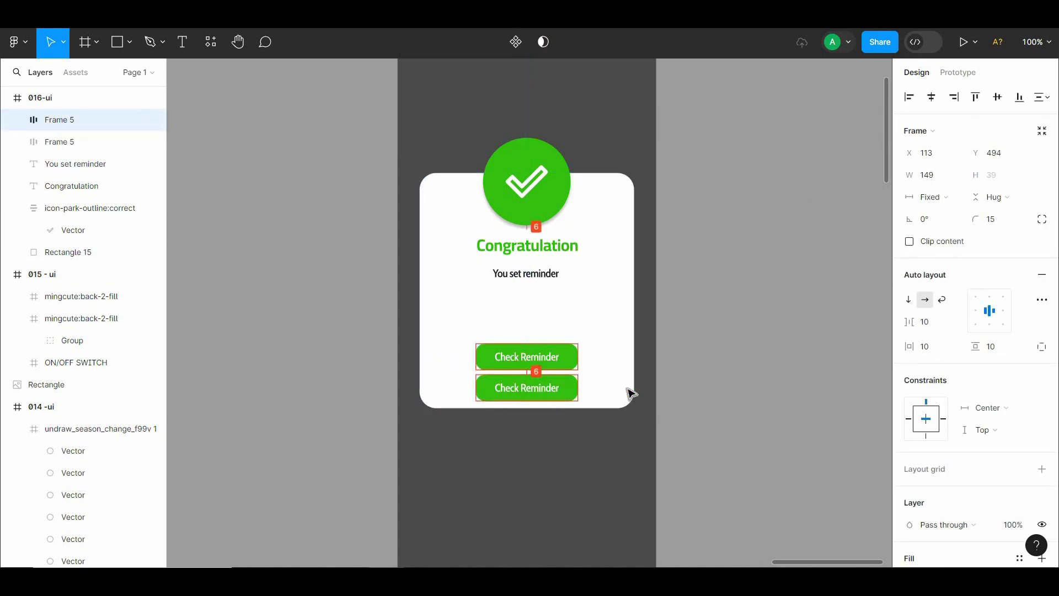
pyautogui.click(1042, 278)
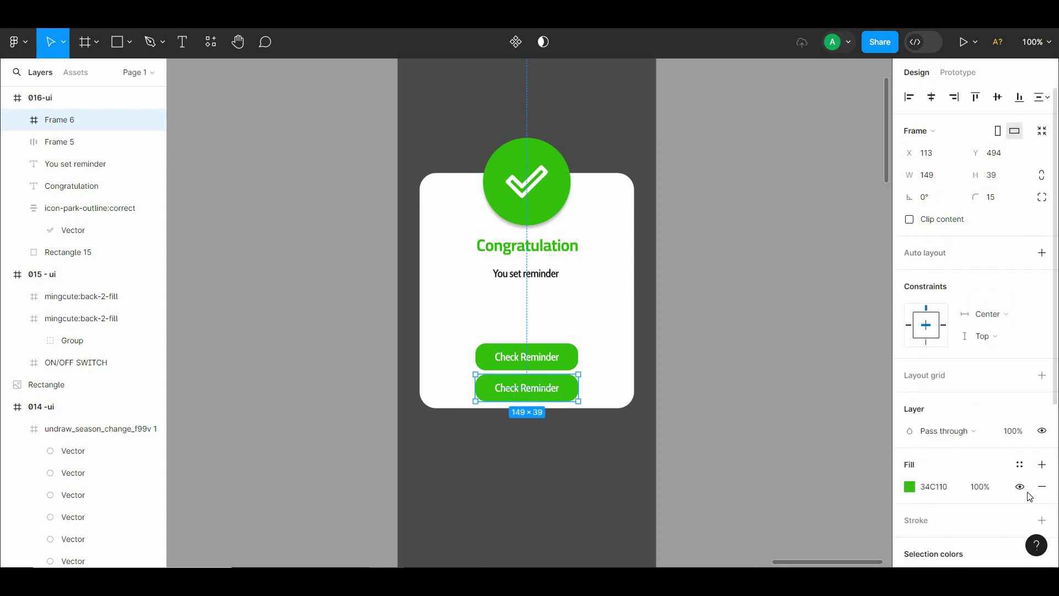
pyautogui.click(1042, 484)
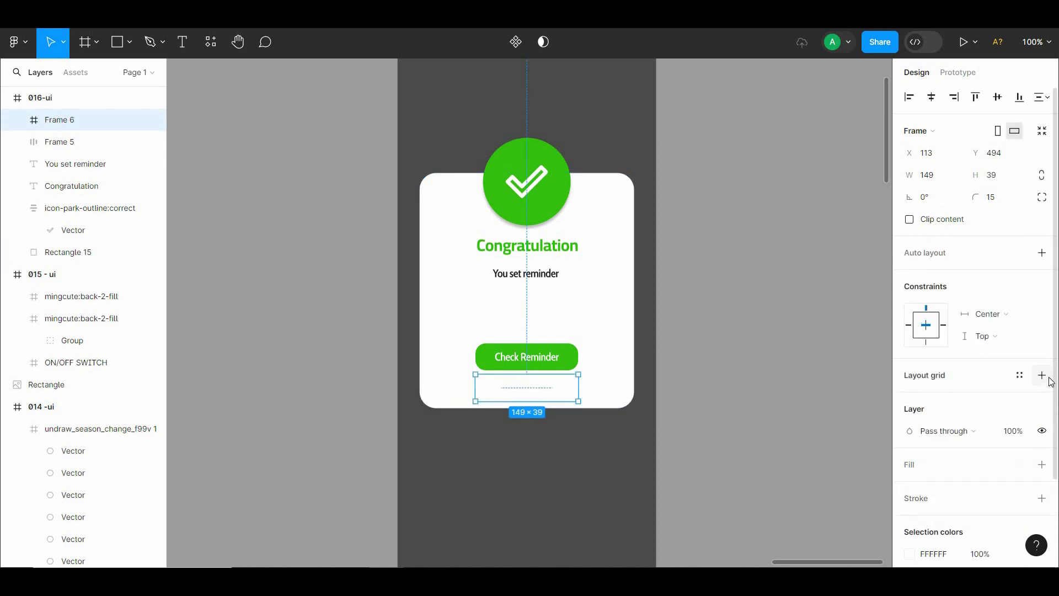
# Step: Set the text color of the lower "Check Reminder" copy to dark gray 2D2D2D
pyautogui.scroll(-2, 1056, 392)
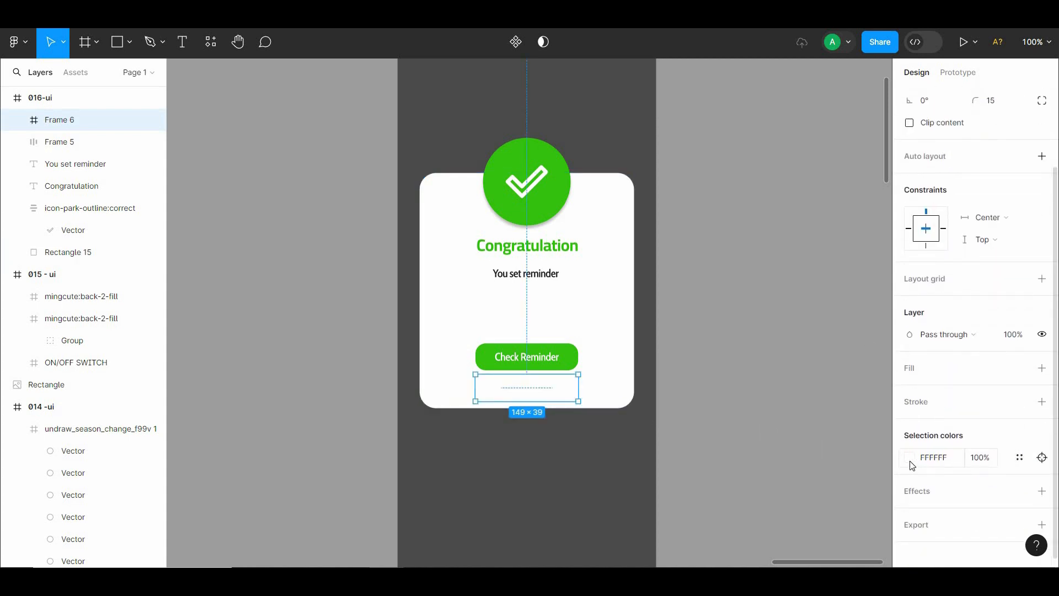
pyautogui.click(909, 458)
pyautogui.moveTo(776, 350); pyautogui.dragTo(723, 440)
pyautogui.moveTo(706, 373)
pyautogui.mouseDown()
pyautogui.moveTo(701, 348)
pyautogui.moveTo(698, 358)
pyautogui.mouseUp()
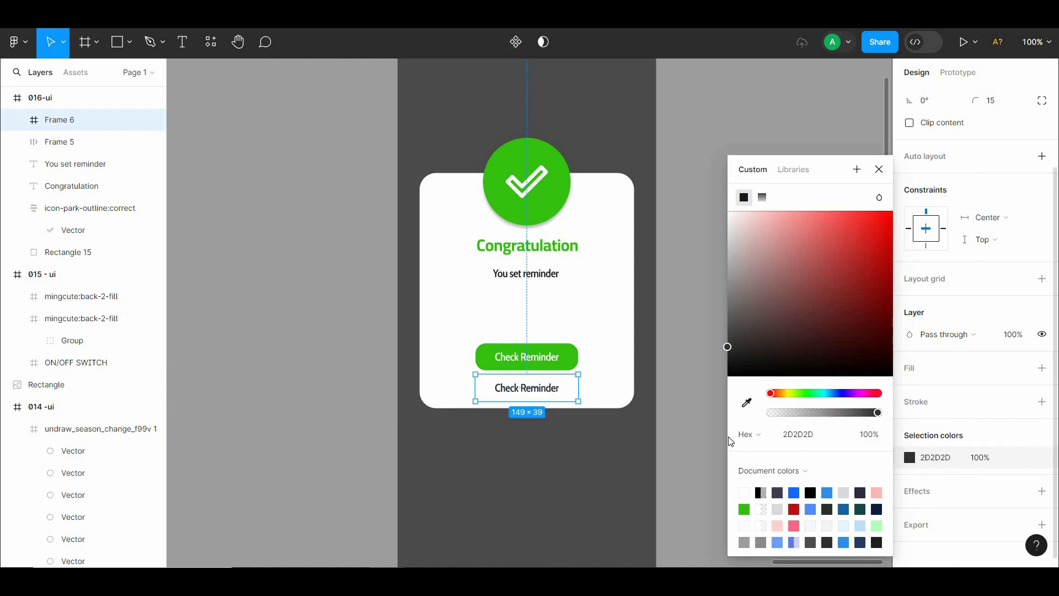
pyautogui.click(540, 281)
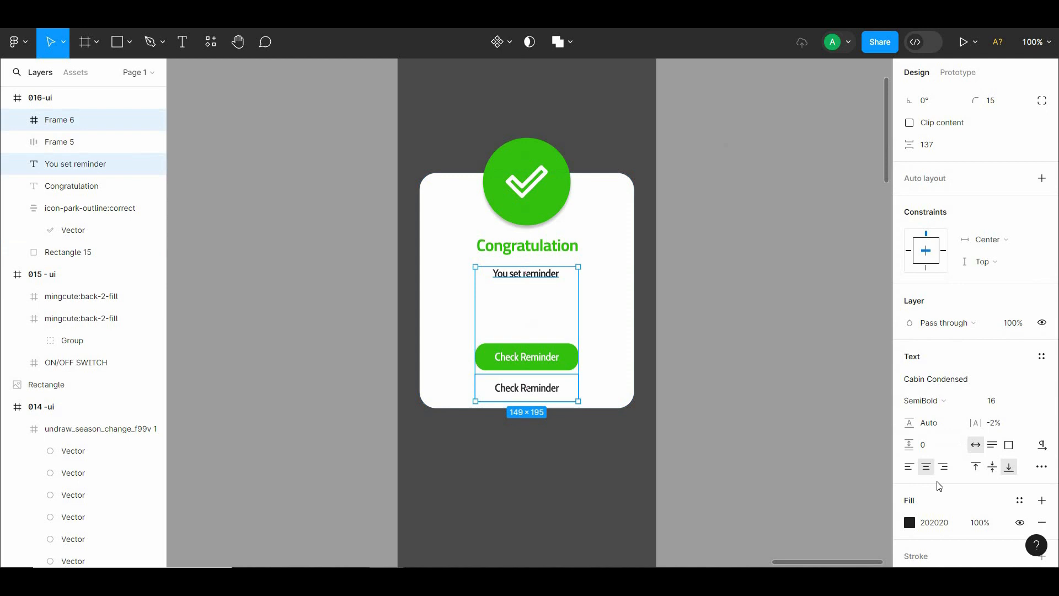
pyautogui.click(909, 522)
pyautogui.moveTo(673, 333); pyautogui.dragTo(591, 461)
pyautogui.click(591, 461)
# Step: Recolor the lower "Check Reminder" and "You set reminder" texts to 4A4A4A, sampling the frame's dark background
pyautogui.click(519, 393)
pyautogui.click(519, 392)
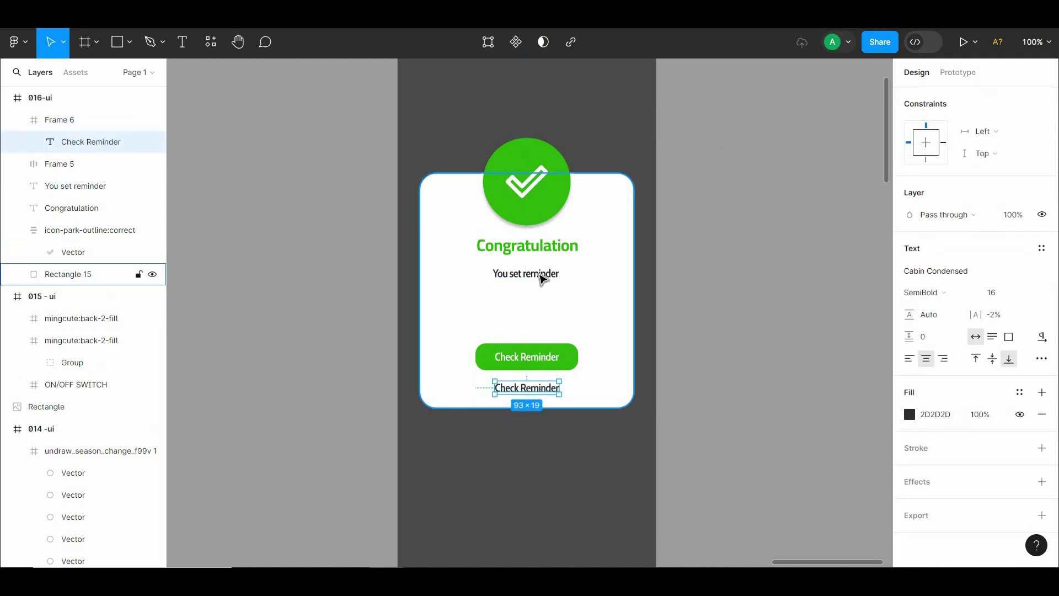
pyautogui.keyDown('shift'); pyautogui.click(540, 278); pyautogui.keyUp('shift')
pyautogui.click(910, 558)
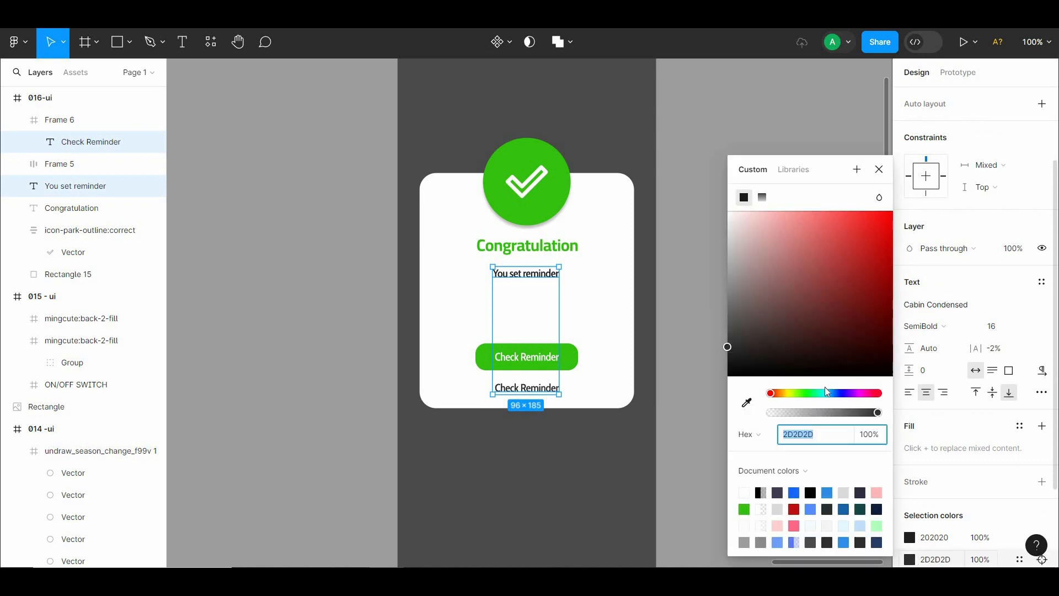
pyautogui.click(750, 403)
pyautogui.click(588, 433)
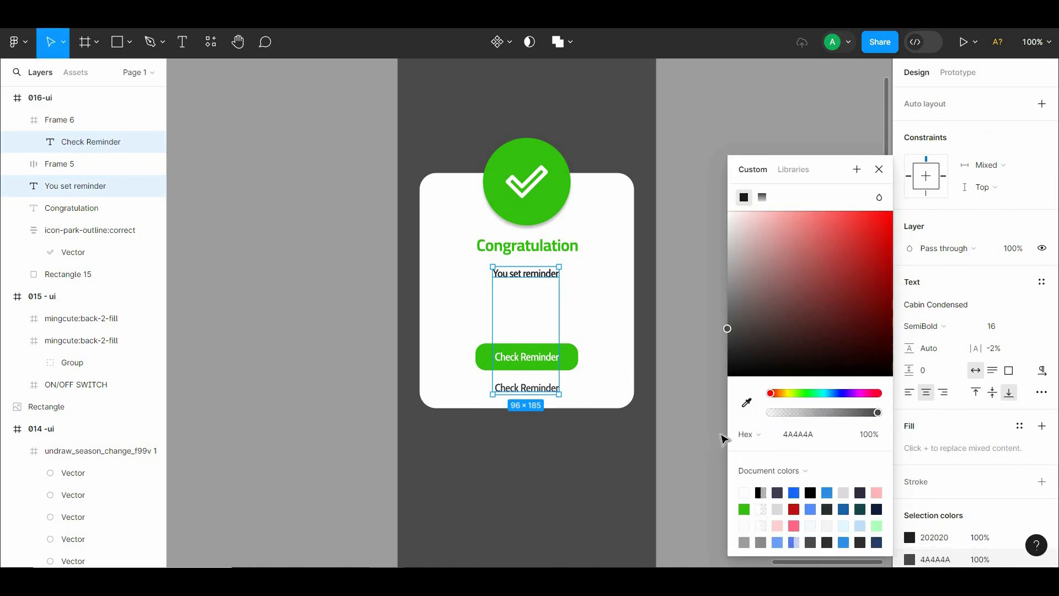
pyautogui.click(908, 537)
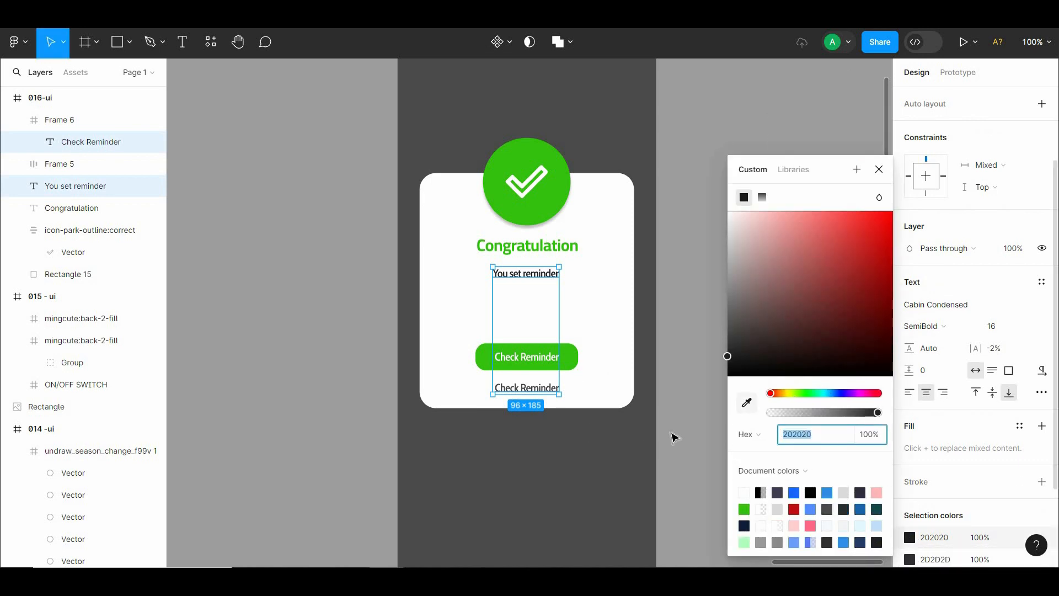
pyautogui.write('4A4A4A')
pyautogui.press('Return')
pyautogui.click(706, 440)
# Step: Darken the shared fill of the lower "Check Reminder" and "You set reminder" texts to 242424
pyautogui.click(549, 389)
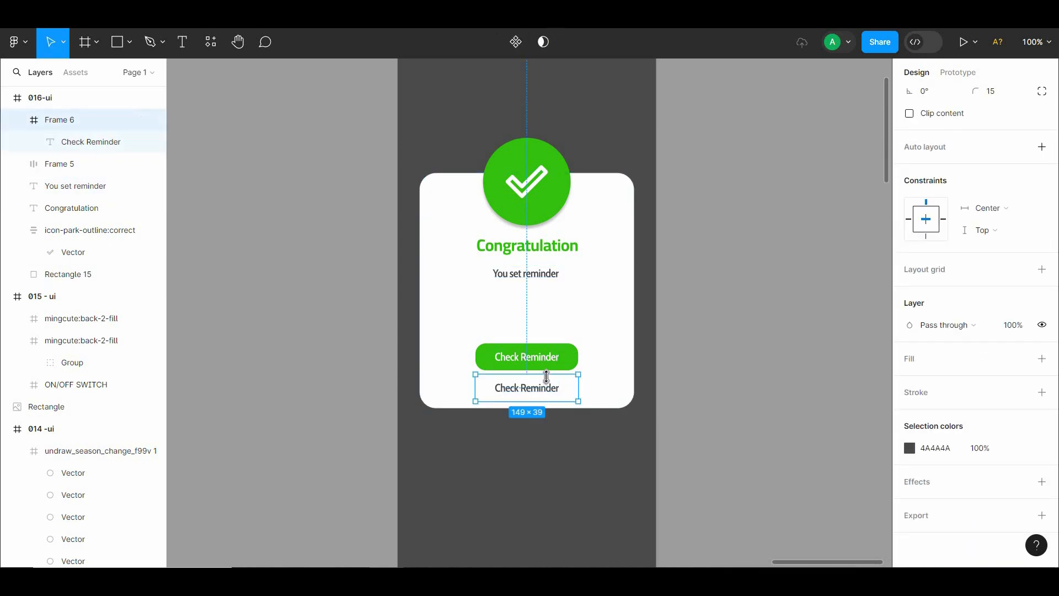
pyautogui.click(550, 386)
pyautogui.keyDown('shift'); pyautogui.click(549, 278); pyautogui.keyUp('shift')
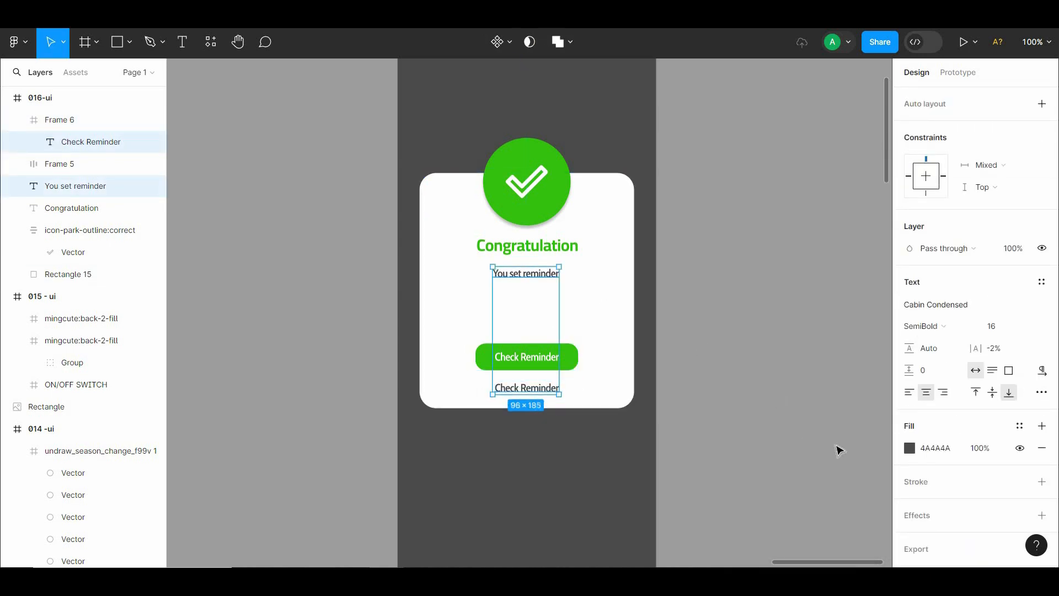
pyautogui.click(909, 447)
pyautogui.moveTo(746, 345); pyautogui.dragTo(673, 386)
pyautogui.click(687, 362)
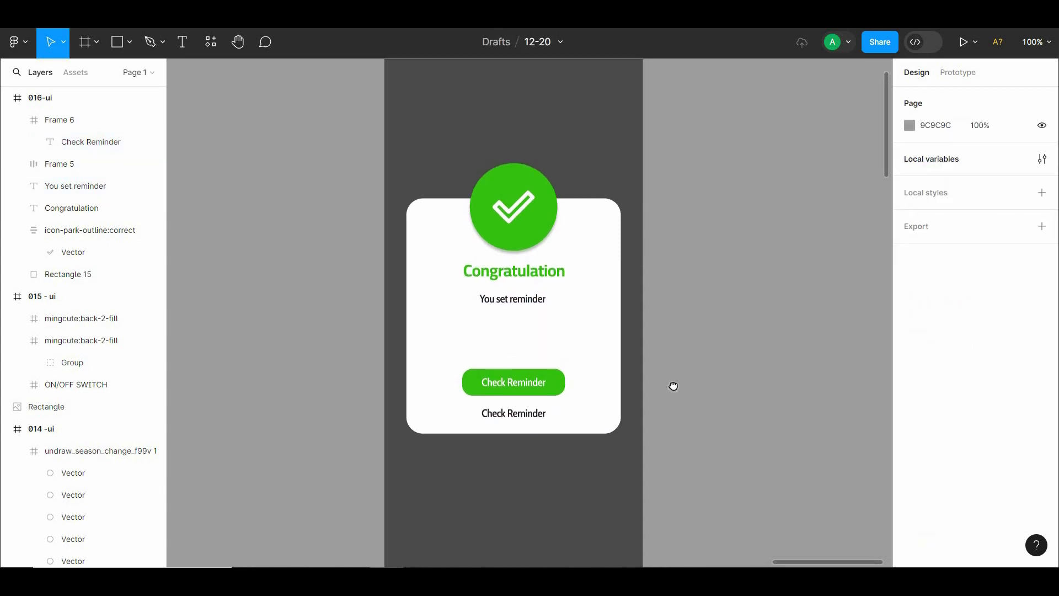
# Step: Add a drop shadow effect to the green "Check Reminder" button and to the unfilled copy below it
pyautogui.click(504, 383)
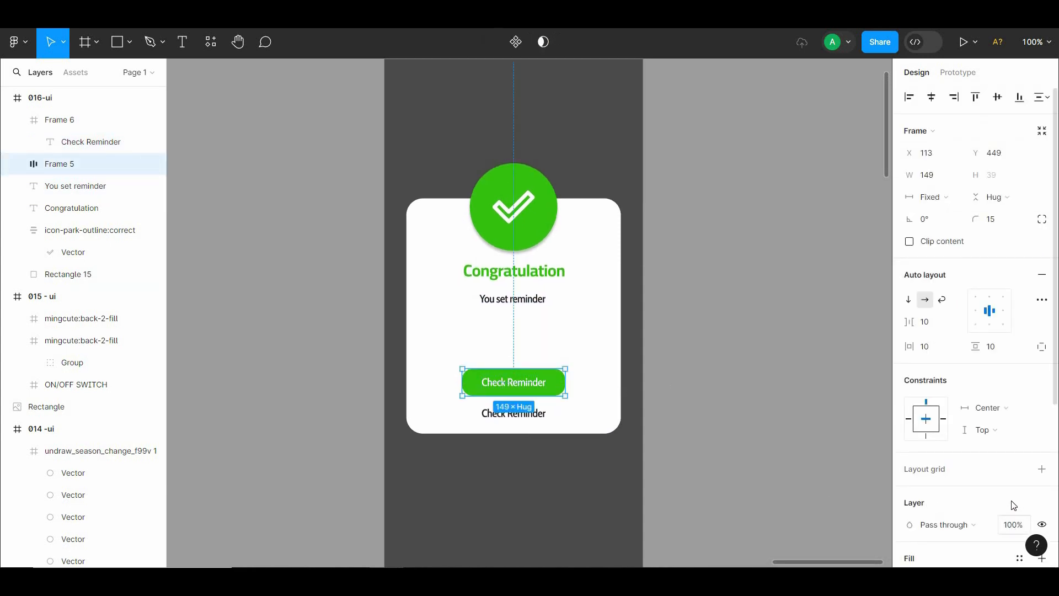
pyautogui.scroll(-3, 1054, 510)
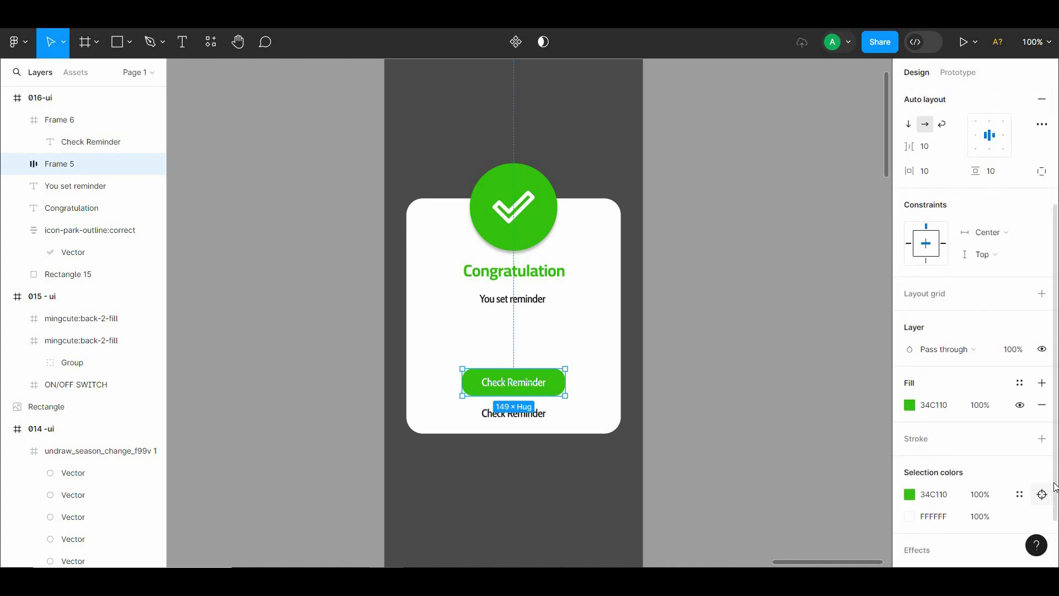
pyautogui.scroll(-2, 1054, 487)
pyautogui.click(1041, 480)
pyautogui.hotkey('shift', 'Tab')
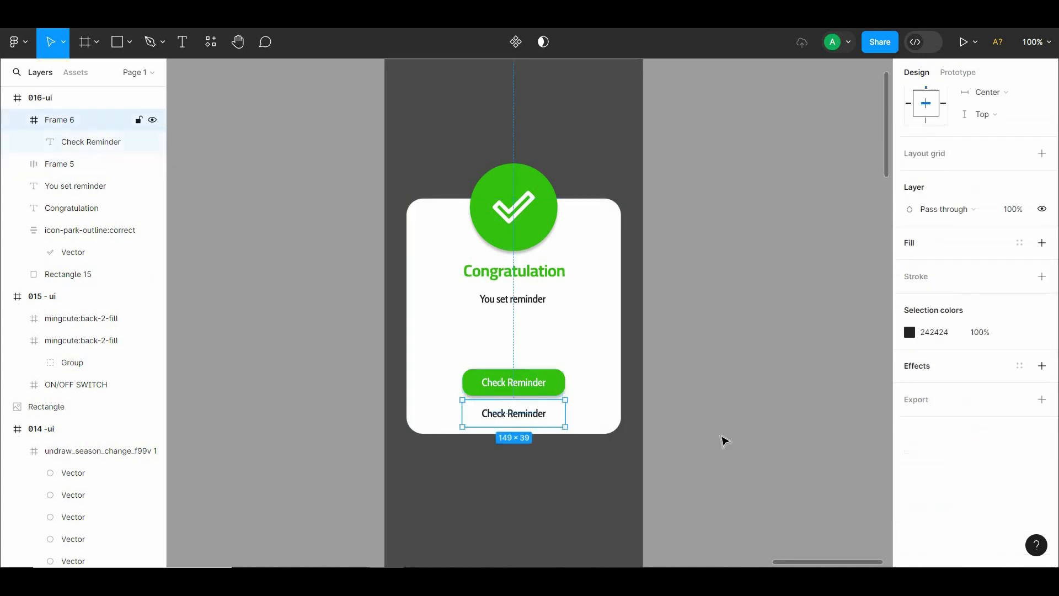
pyautogui.click(1041, 480)
pyautogui.click(775, 423)
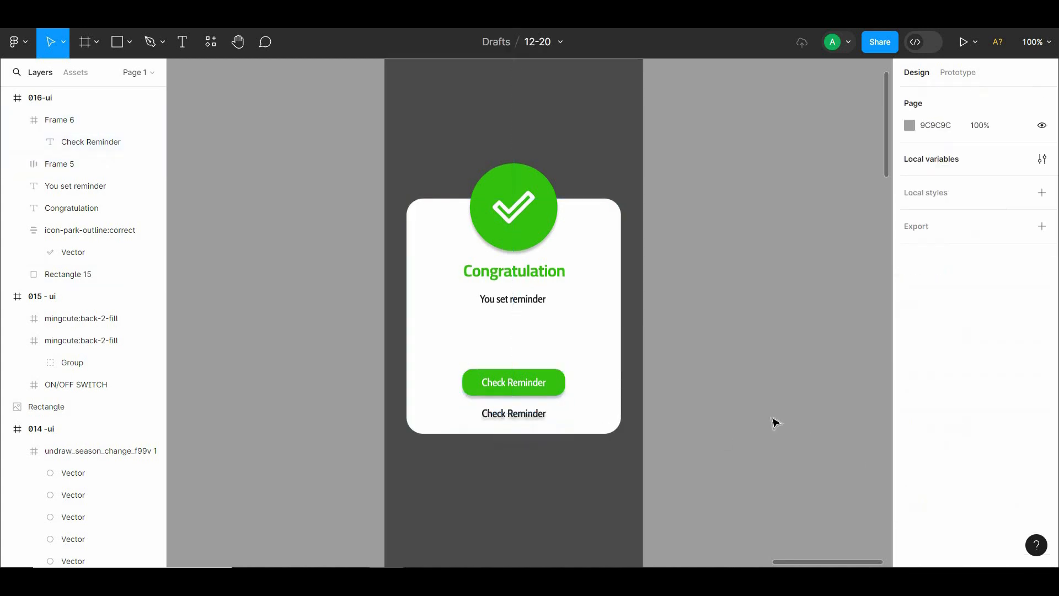
# Step: Resize the white card to 311 × 360 at Y 202 to make more room below the lower "Check Reminder"
pyautogui.moveTo(755, 419); pyautogui.dragTo(750, 426)
pyautogui.click(561, 434)
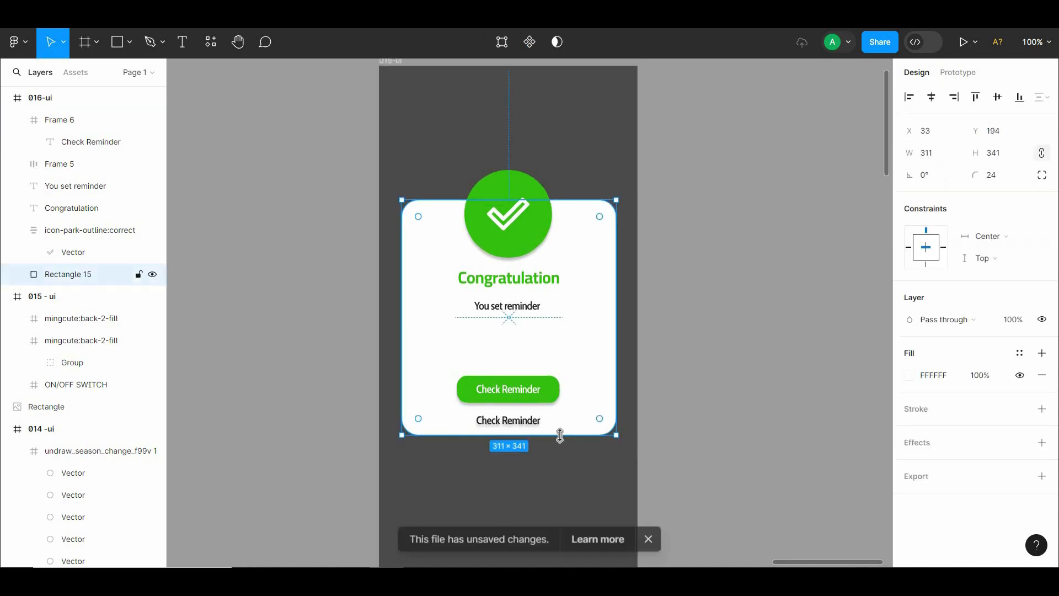
pyautogui.click(664, 456)
pyautogui.moveTo(568, 437); pyautogui.dragTo(561, 457)
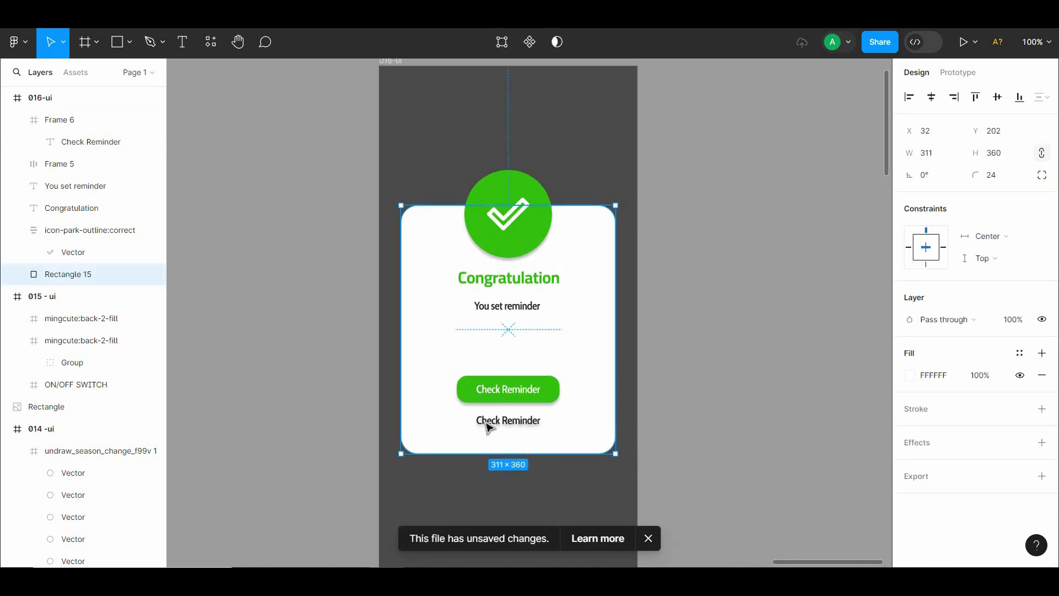
# Step: Move the green "Check Reminder" button and the unfilled copy down together within the card
pyautogui.press('Escape')
pyautogui.click(492, 425)
pyautogui.keyDown('shift'); pyautogui.click(510, 391); pyautogui.keyUp('shift')
pyautogui.moveTo(534, 419); pyautogui.dragTo(525, 432)
pyautogui.click(669, 381)
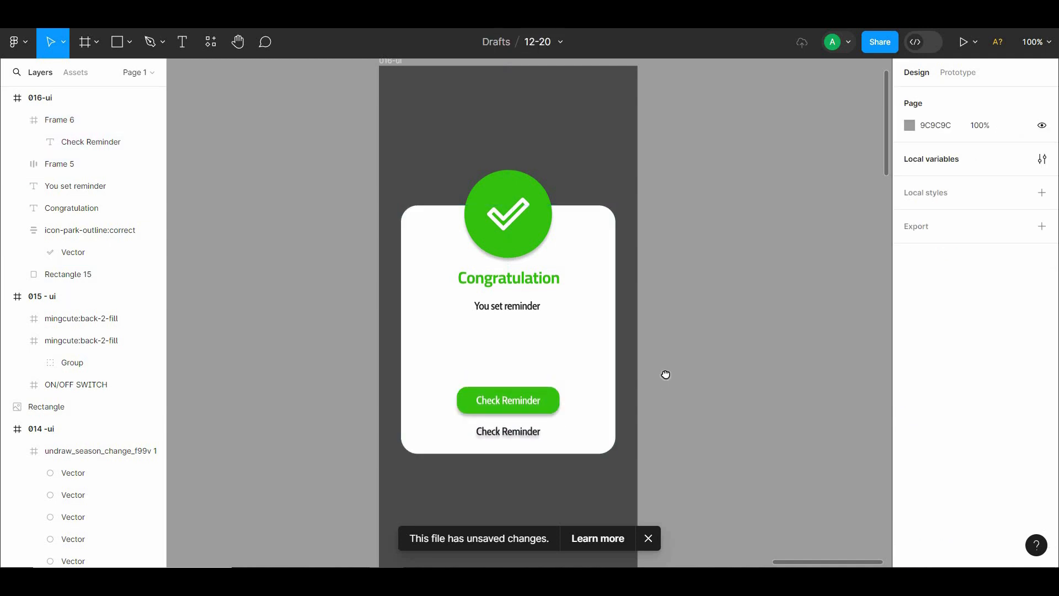
pyautogui.moveTo(662, 377); pyautogui.dragTo(662, 374)
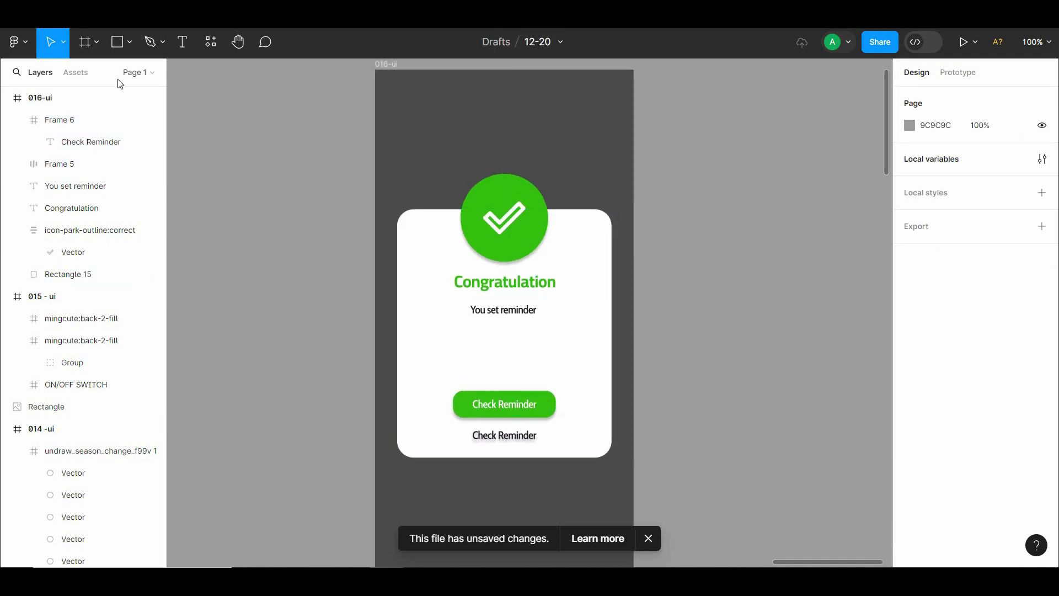
# Step: Switch to the unDraw search page in the browser and shift its illustration accent color to bright green 63FF66
pyautogui.hotkey('alt', 'Tab')
pyautogui.moveTo(82, 142); pyautogui.dragTo(236, 158)
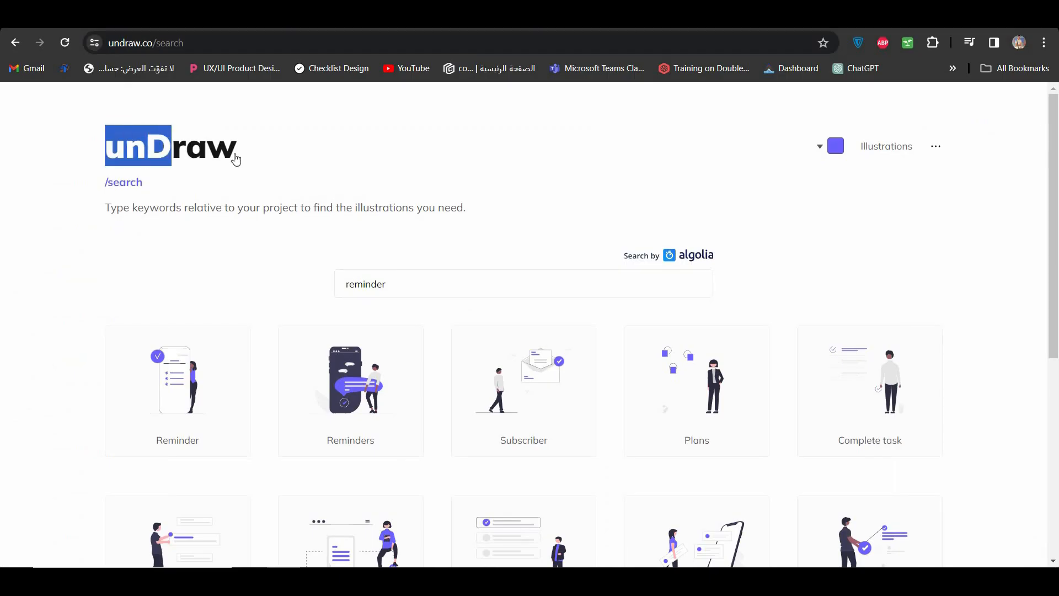
pyautogui.doubleClick(408, 289)
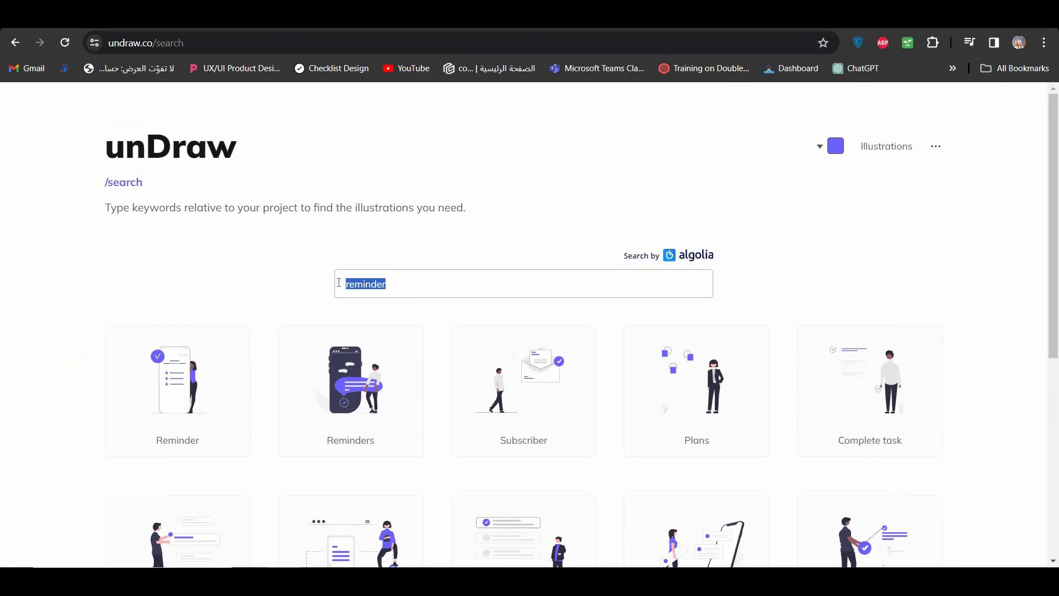
pyautogui.click(665, 225)
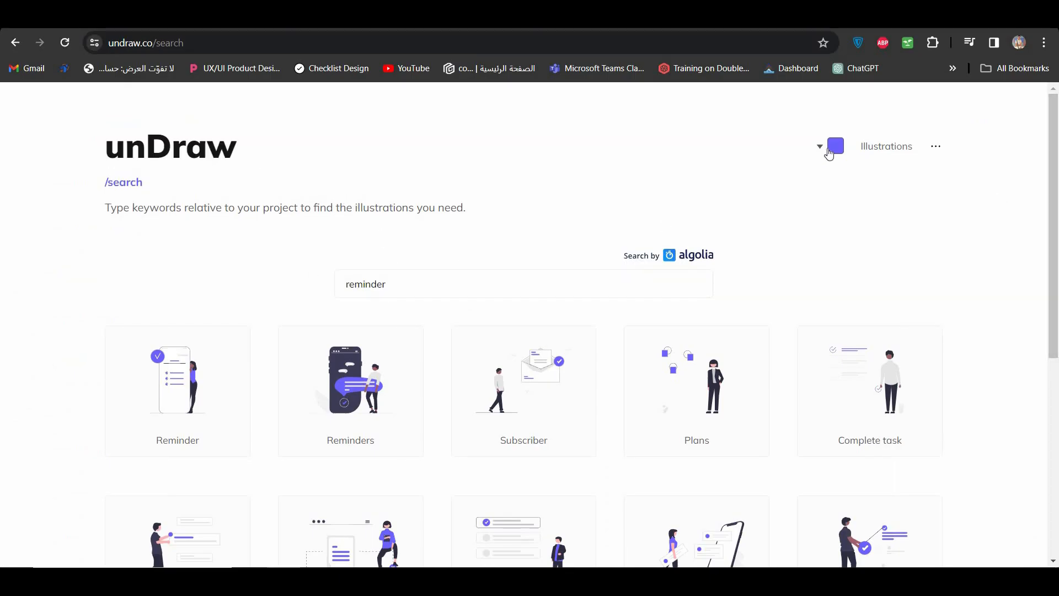
pyautogui.click(829, 153)
pyautogui.moveTo(829, 257); pyautogui.dragTo(821, 257)
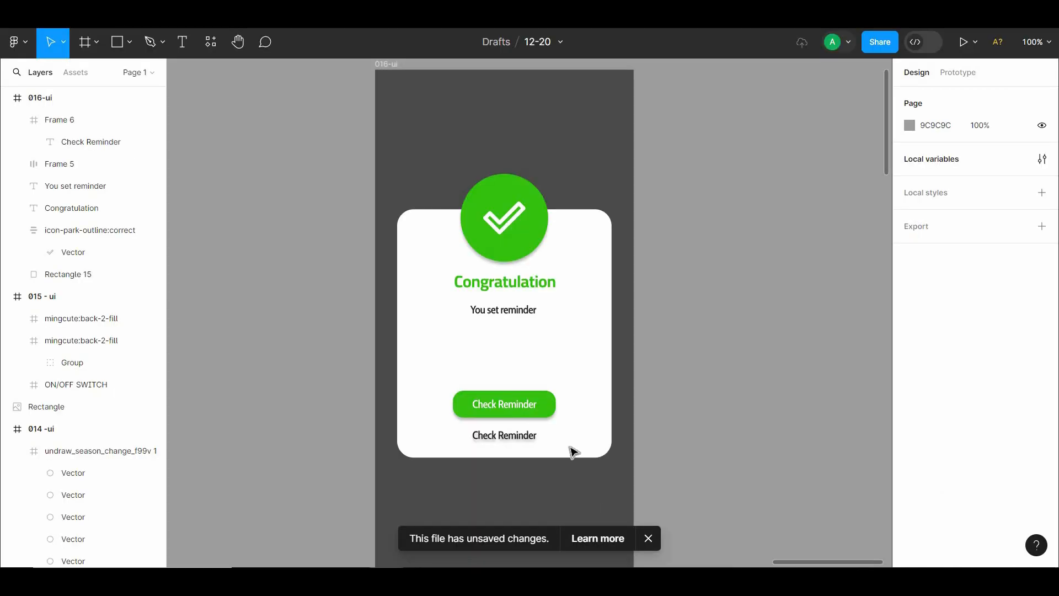
# Step: Copy the check badge's fill color 34C110 from Figma and apply it as unDraw's illustration accent color
pyautogui.click(522, 251)
pyautogui.scroll(-5, 936, 386)
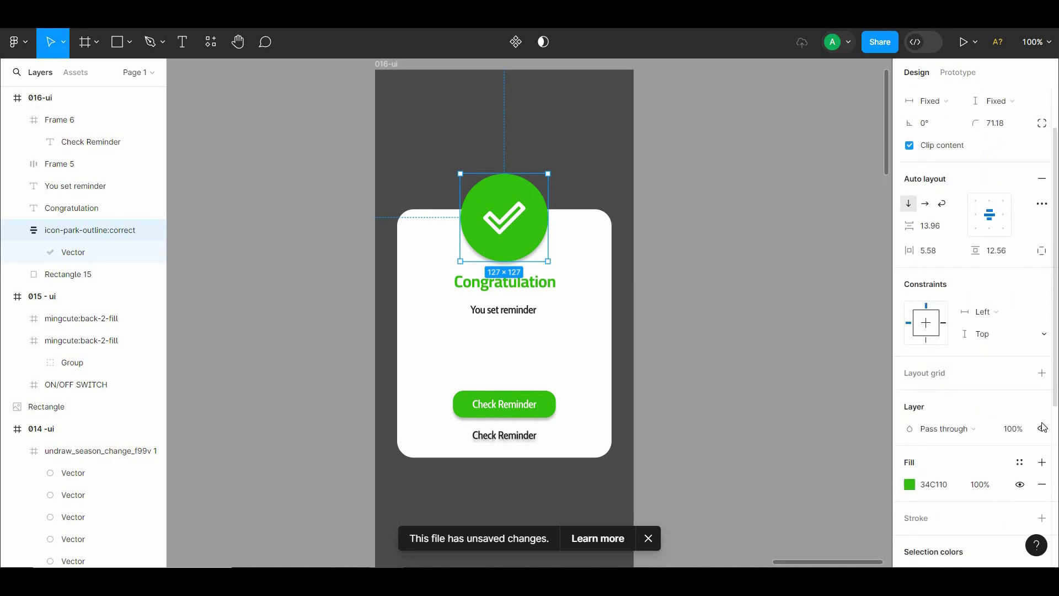
pyautogui.click(940, 351)
pyautogui.click(940, 352)
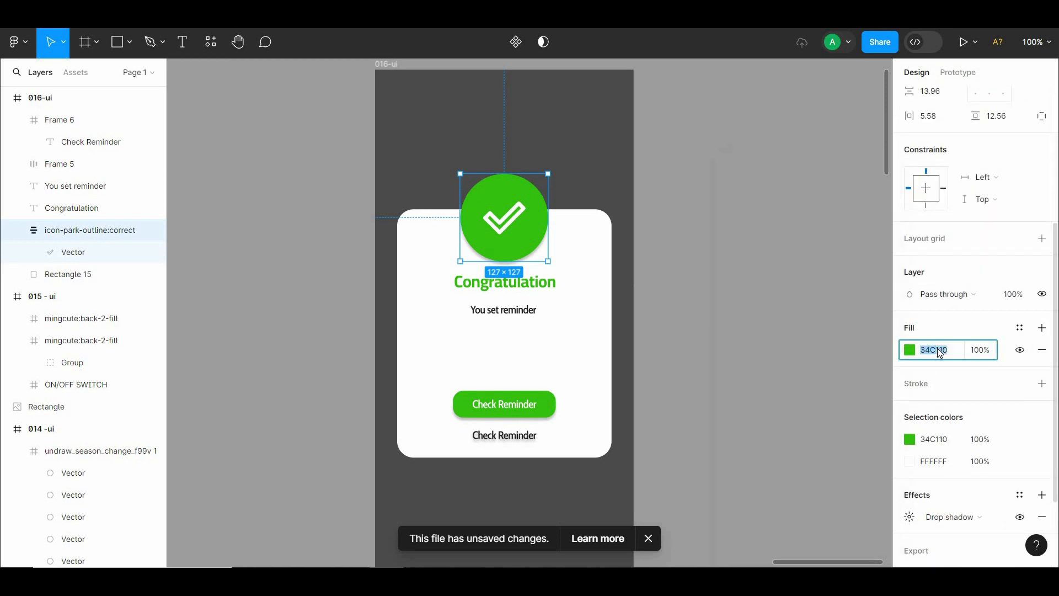
pyautogui.click(940, 353)
pyautogui.click(937, 351)
pyautogui.hotkey('ctrl', 'c')
pyautogui.hotkey('alt', 'Tab')
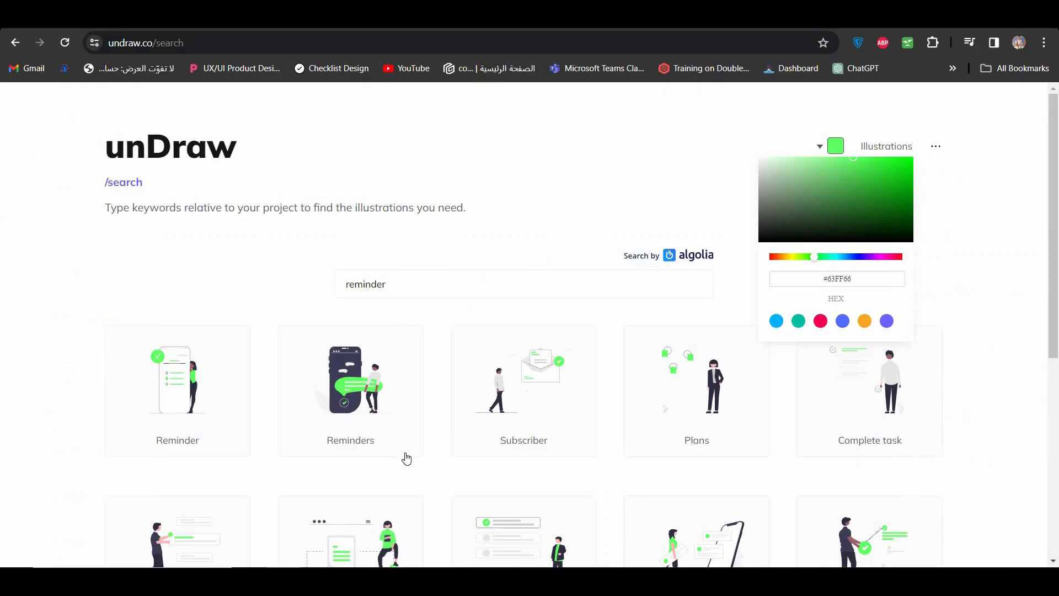
pyautogui.hotkey('ctrl', 'v')
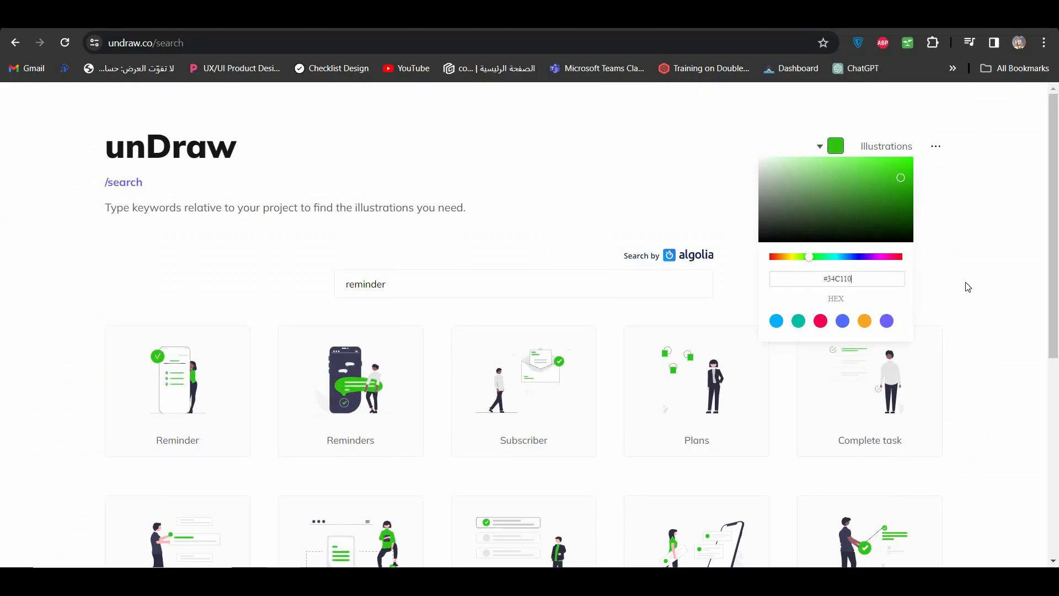
pyautogui.click(969, 287)
# Step: Download the Subscriber illustration from the reminder results as an SVG
pyautogui.scroll(-3, 1053, 259)
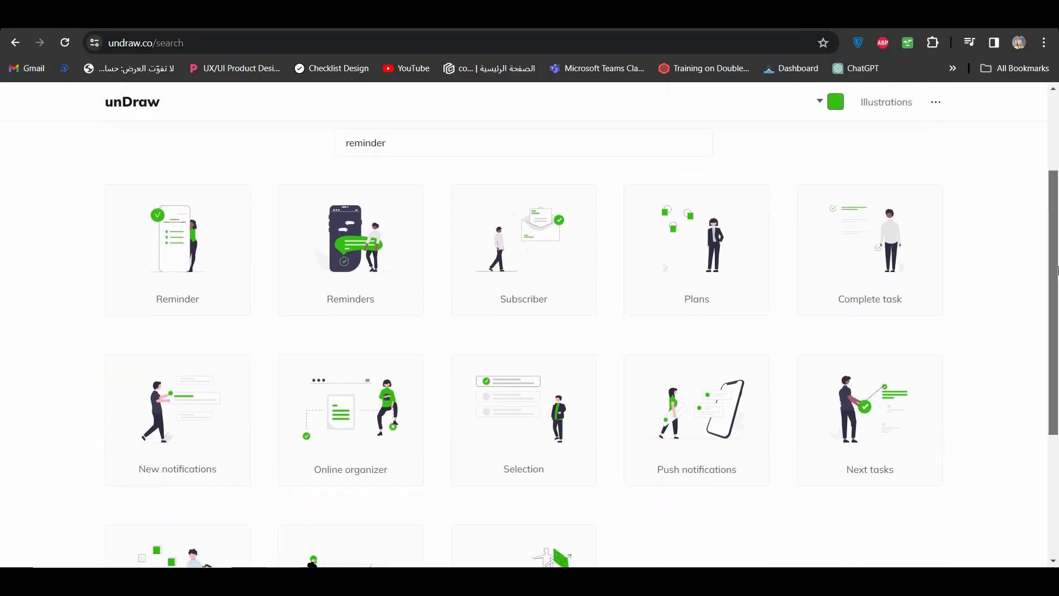
pyautogui.click(528, 265)
pyautogui.click(619, 295)
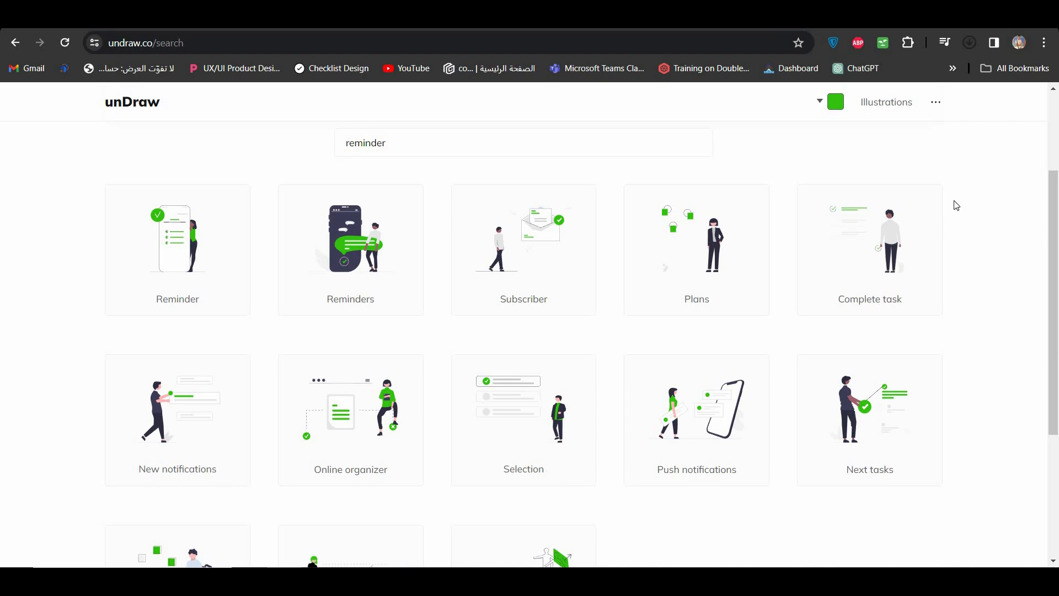
# Step: Bring the downloaded undraw_subscriber_re_om92 SVG from the browser into the 016-ui frame in Figma
pyautogui.click(969, 43)
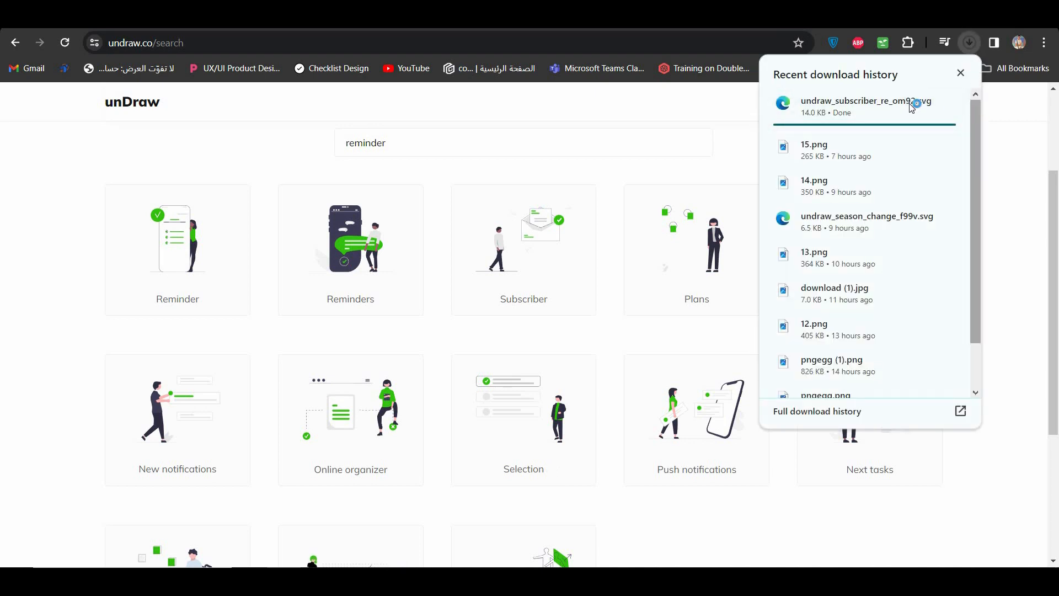
pyautogui.moveTo(828, 107); pyautogui.dragTo(386, 549)
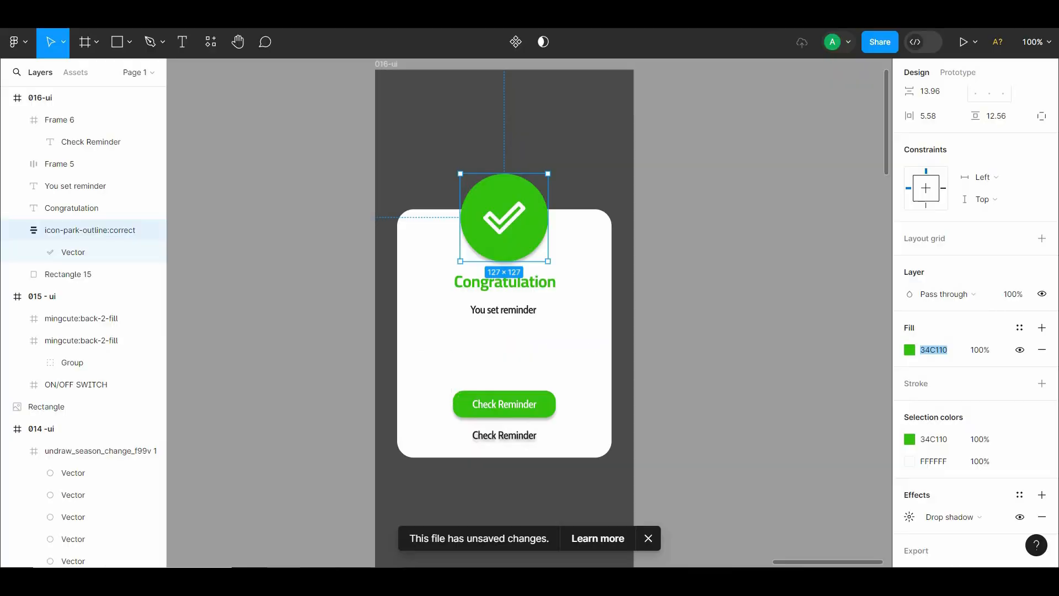
pyautogui.moveTo(685, 247); pyautogui.dragTo(700, 307)
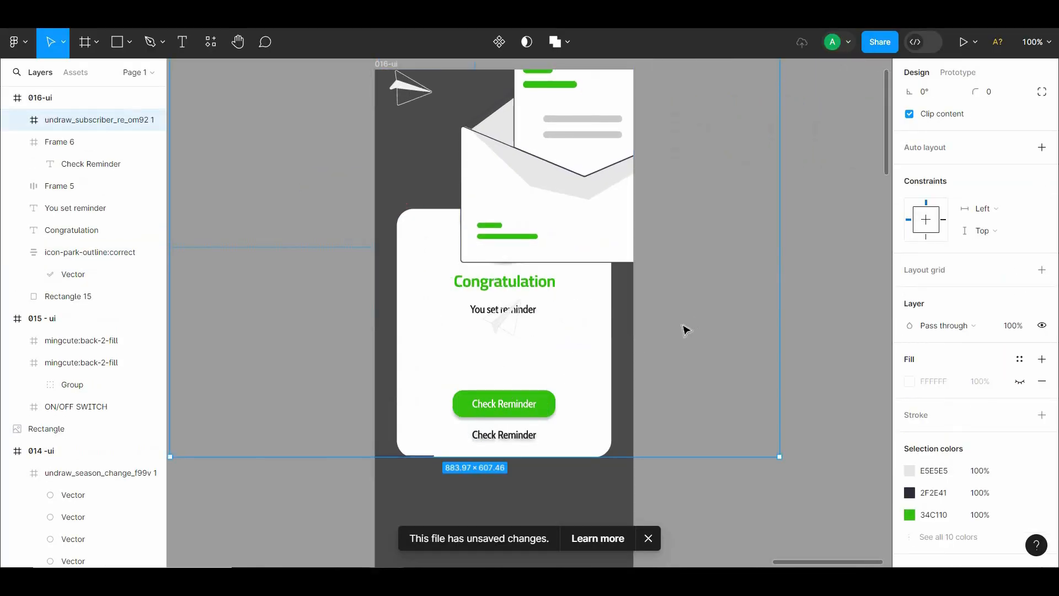
# Step: Scale the subscriber illustration down to about 208 × 143 and place it under the "You set reminder" text
pyautogui.click(64, 41)
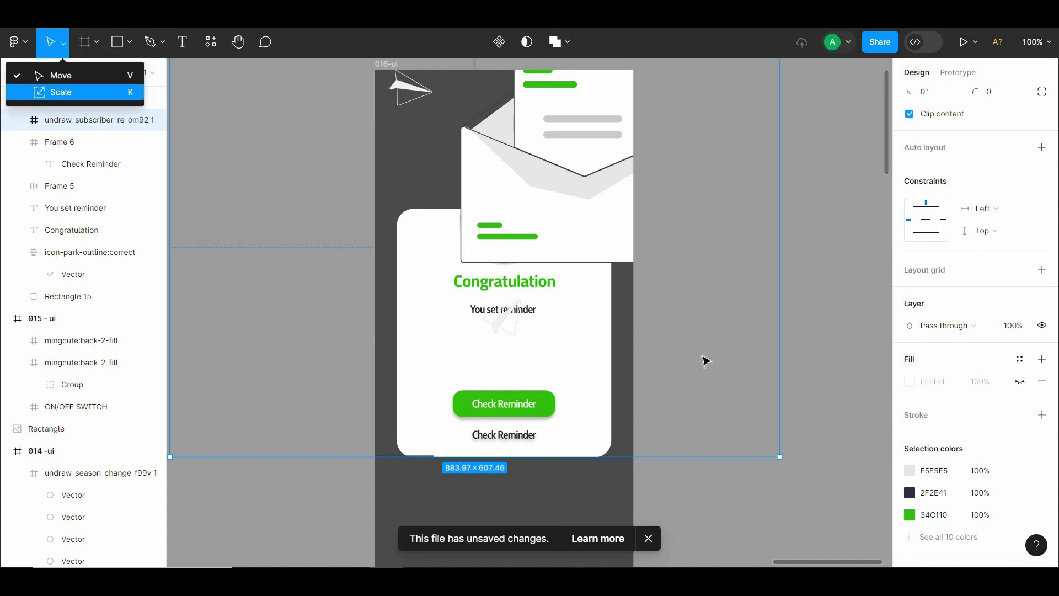
pyautogui.click(59, 92)
pyautogui.moveTo(782, 457); pyautogui.dragTo(511, 300)
pyautogui.moveTo(496, 254); pyautogui.dragTo(576, 407)
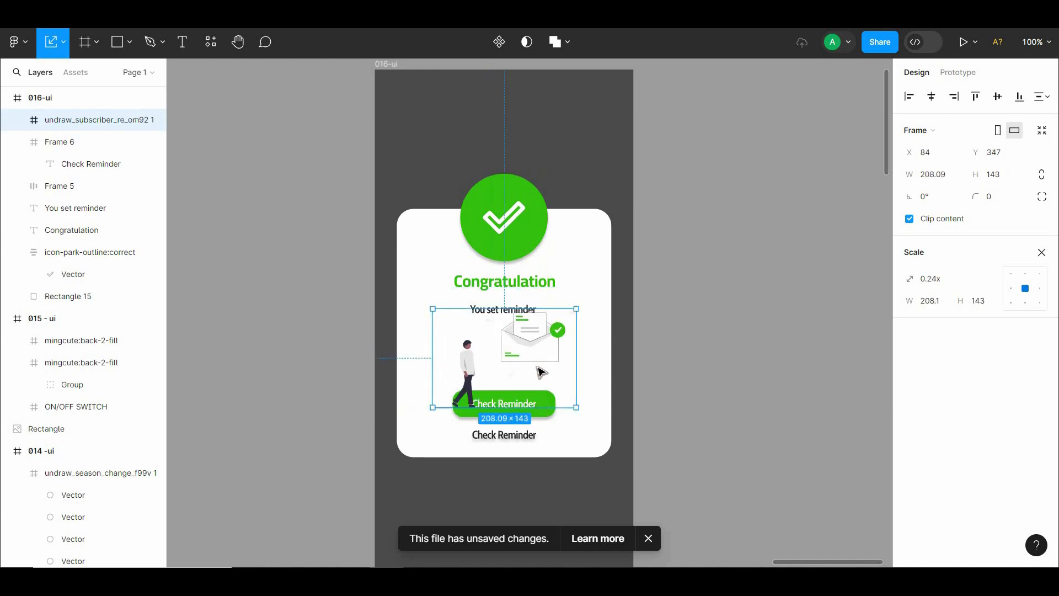
pyautogui.moveTo(541, 373)
pyautogui.mouseDown()
pyautogui.moveTo(513, 371)
pyautogui.moveTo(522, 380)
pyautogui.moveTo(549, 370)
pyautogui.mouseUp()
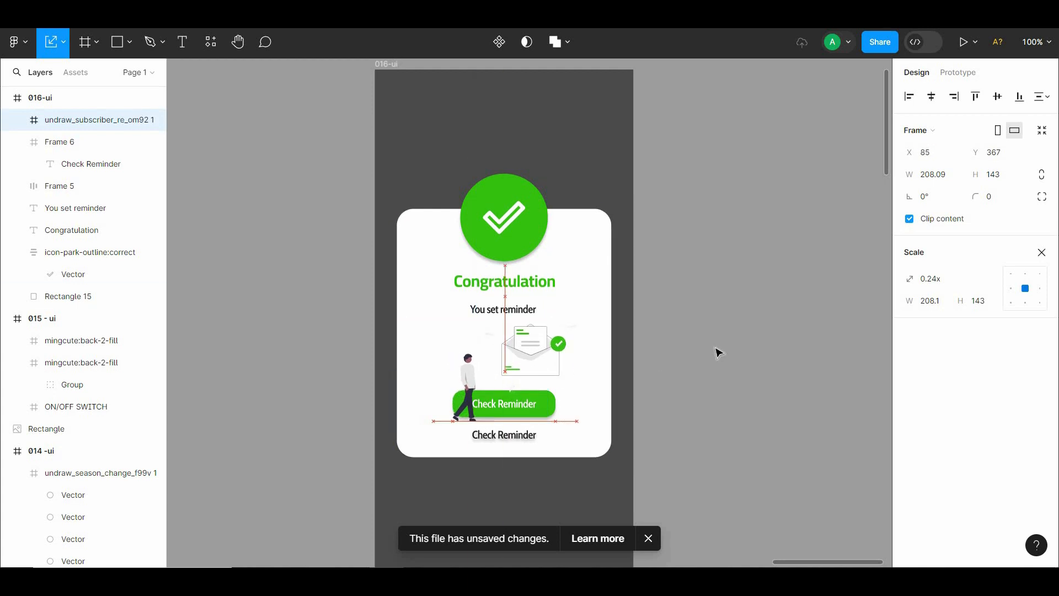
# Step: Extend the white card's lower edge downward to make room for the illustration
pyautogui.click(604, 296)
pyautogui.moveTo(563, 458); pyautogui.dragTo(562, 490)
pyautogui.press('Escape')
pyautogui.click(634, 395)
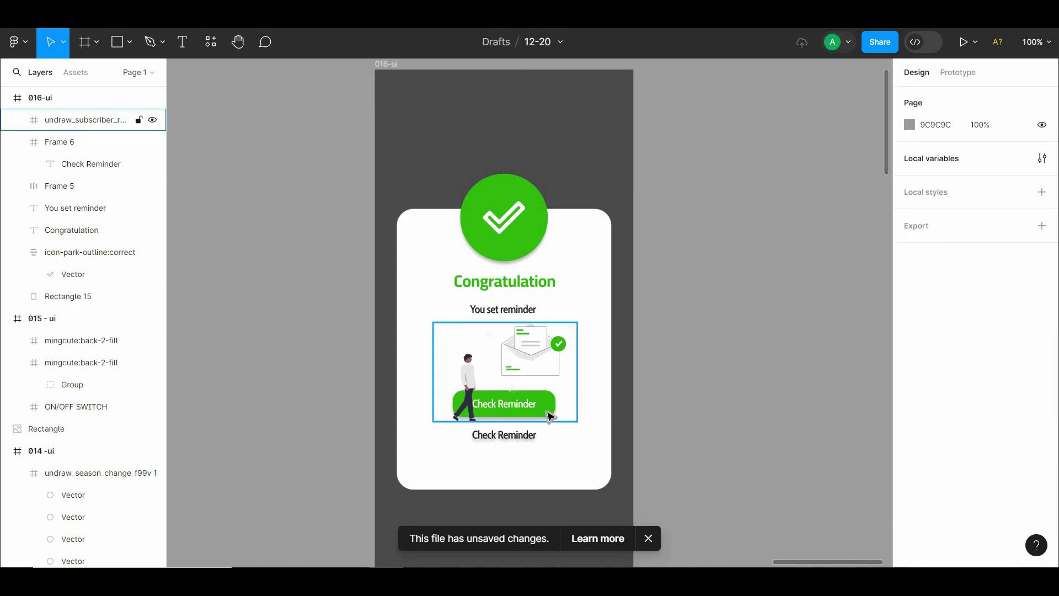
# Step: Move both "Check Reminder" buttons down together below the illustration
pyautogui.moveTo(549, 413); pyautogui.dragTo(546, 442)
pyautogui.click(513, 434)
pyautogui.keyDown('shift'); pyautogui.click(541, 405); pyautogui.keyUp('shift')
pyautogui.click(700, 366)
# Step: Reposition the illustration to X 90, Y 363, between the "You set reminder" text and the green button
pyautogui.moveTo(549, 326); pyautogui.dragTo(551, 355)
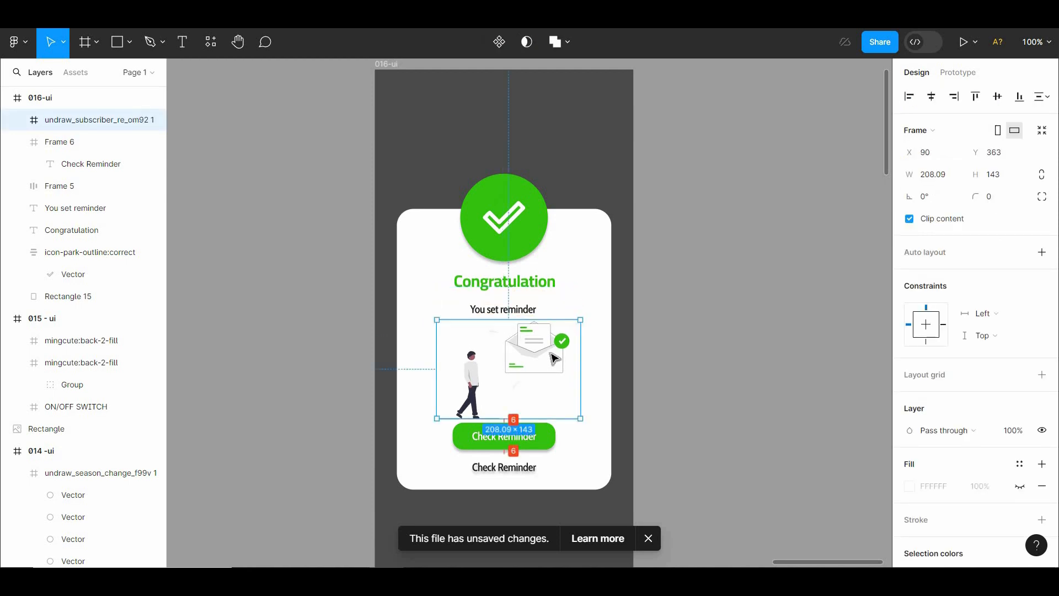
pyautogui.click(672, 309)
pyautogui.moveTo(668, 304); pyautogui.dragTo(657, 283)
# Step: Recolor the thin ground line under the walking man in the illustration to white FFFFFF
pyautogui.click(533, 329)
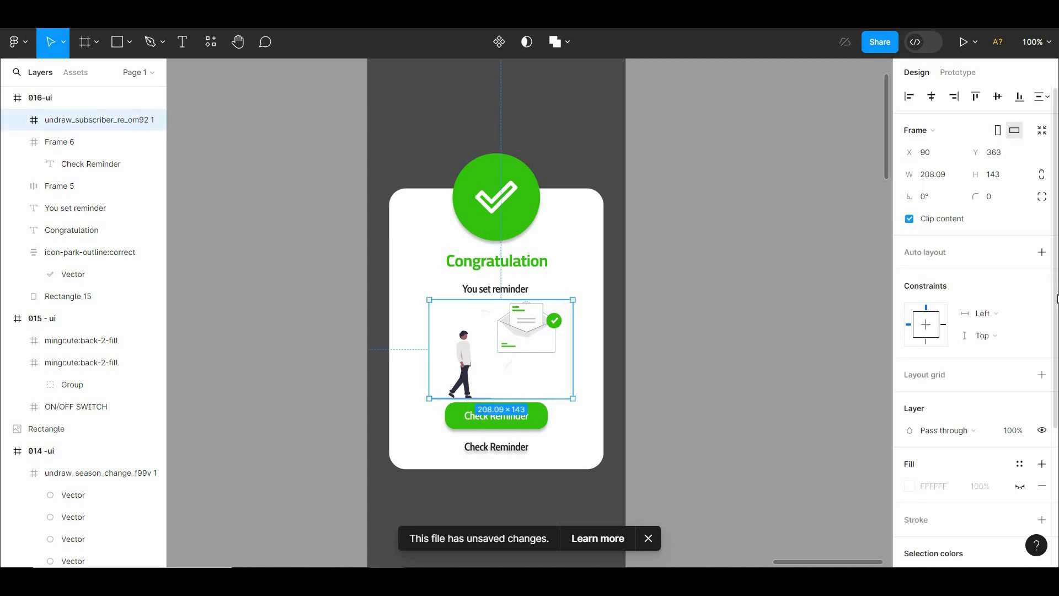
pyautogui.scroll(-5, 938, 386)
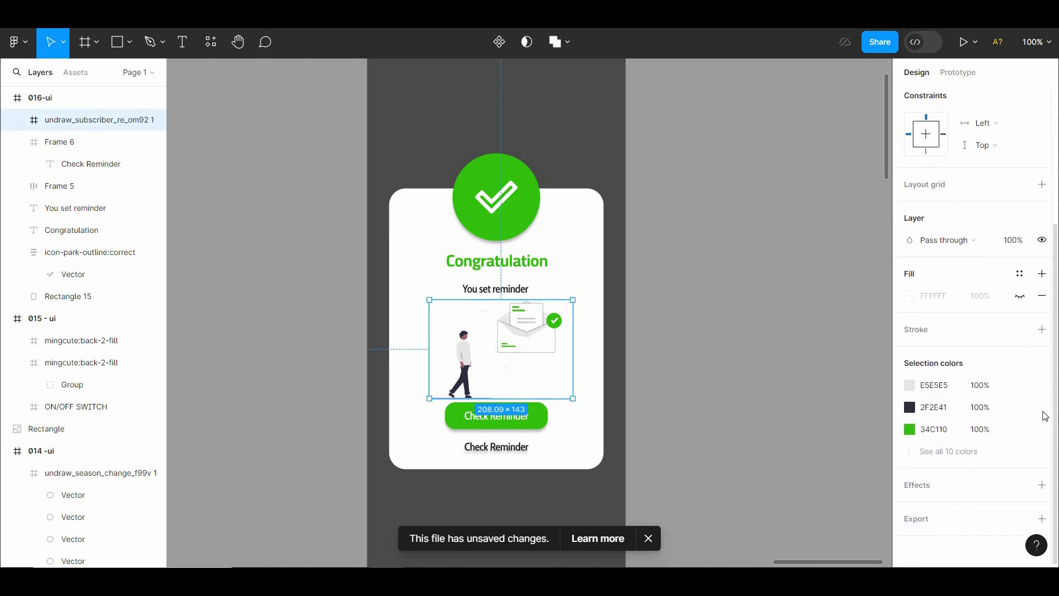
pyautogui.doubleClick(454, 398)
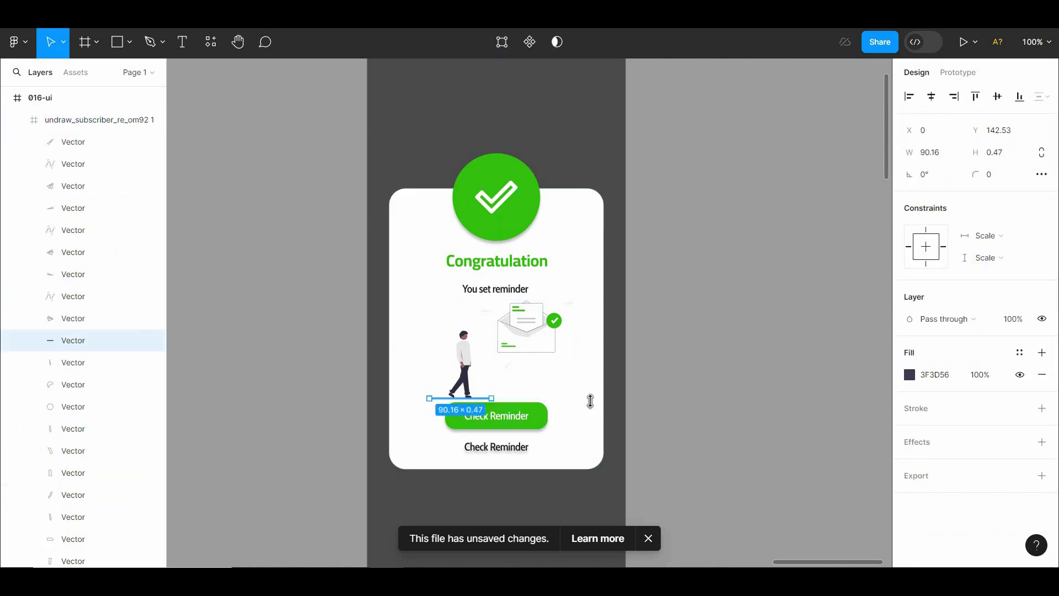
pyautogui.click(910, 375)
pyautogui.write('ffffff')
pyautogui.press('Return')
pyautogui.click(692, 160)
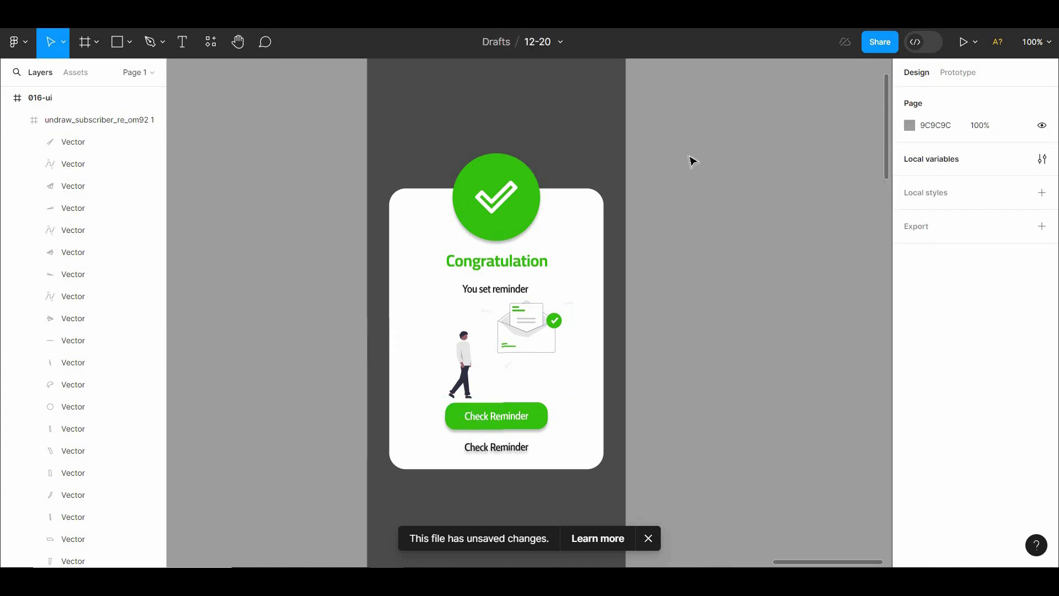
# Step: Shift the illustration left to X 83 so it is centered horizontally in the frame
pyautogui.click(518, 335)
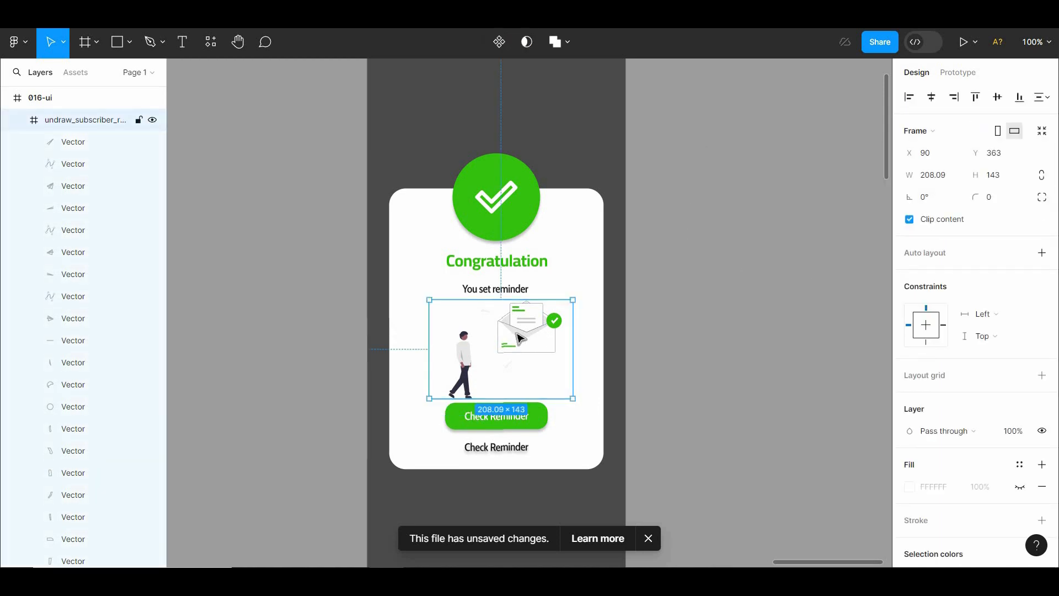
pyautogui.hotkey('shift', 'Left')
pyautogui.click(793, 160)
# Step: Increase the white card's height to 444, keeping its width at 311
pyautogui.scroll(-1, 515, 390)
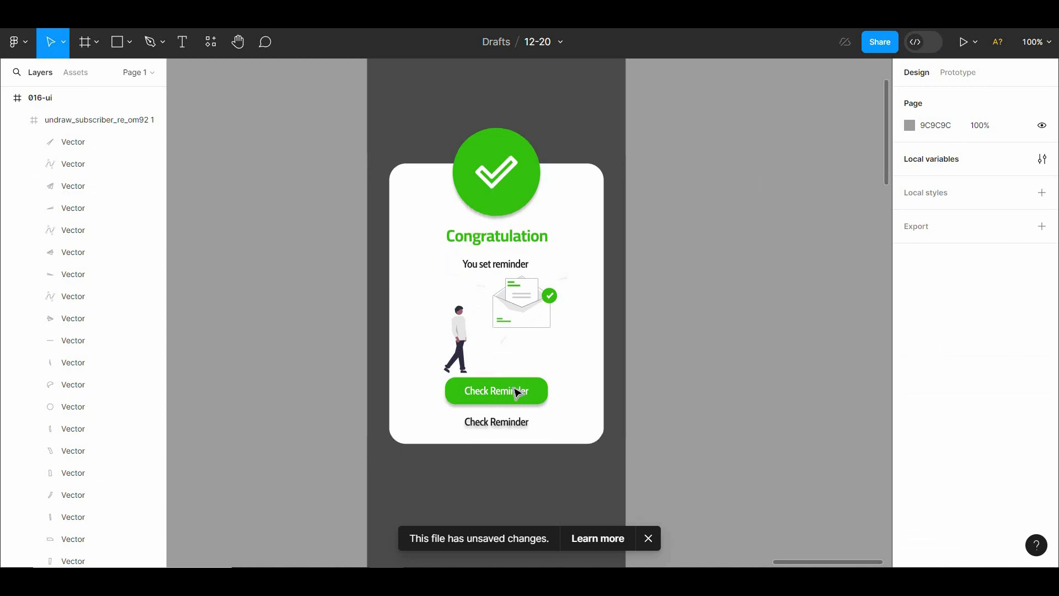
pyautogui.click(579, 430)
pyautogui.moveTo(552, 447); pyautogui.dragTo(553, 468)
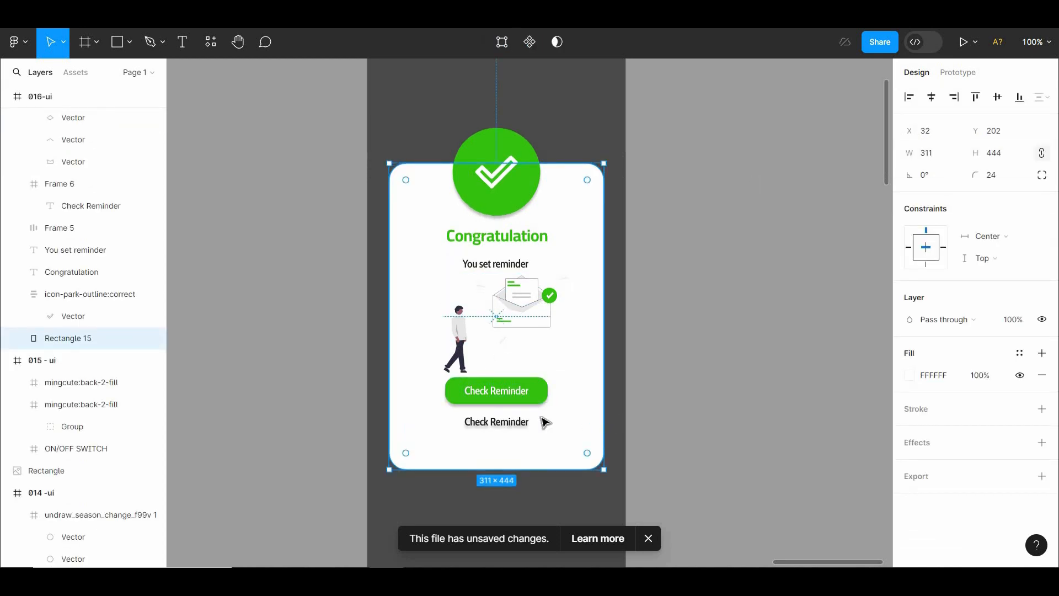
# Step: Widen the gap between the two "Check Reminder" buttons, move both lower in the card and center them horizontally
pyautogui.click(513, 431)
pyautogui.moveTo(513, 432)
pyautogui.mouseDown()
pyautogui.moveTo(515, 446)
pyautogui.moveTo(500, 419)
pyautogui.moveTo(515, 440)
pyautogui.mouseUp()
pyautogui.click(529, 437)
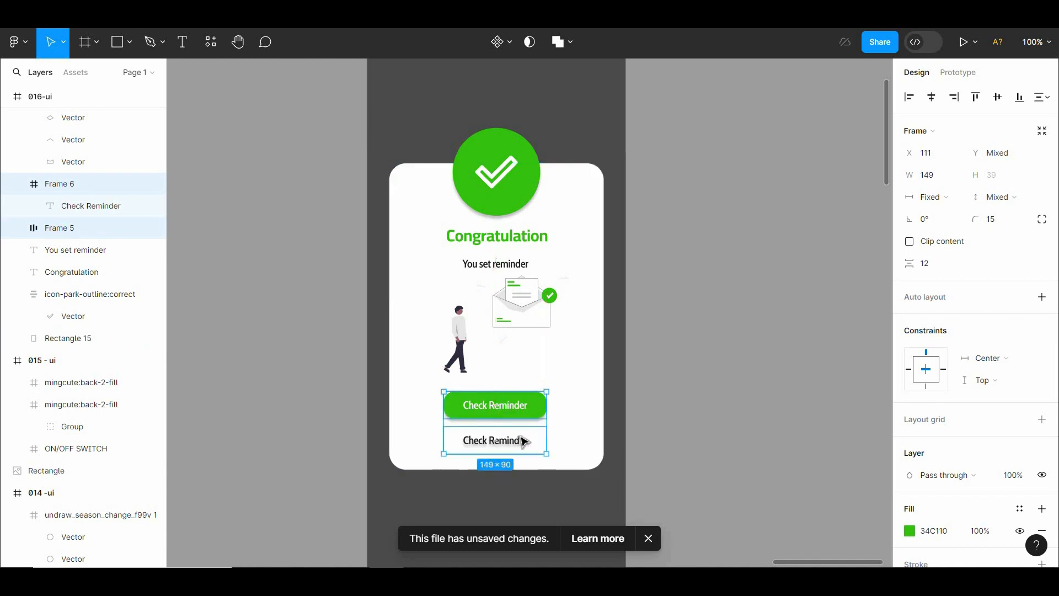
pyautogui.keyDown('shift'); pyautogui.click(522, 406); pyautogui.keyUp('shift')
pyautogui.click(932, 98)
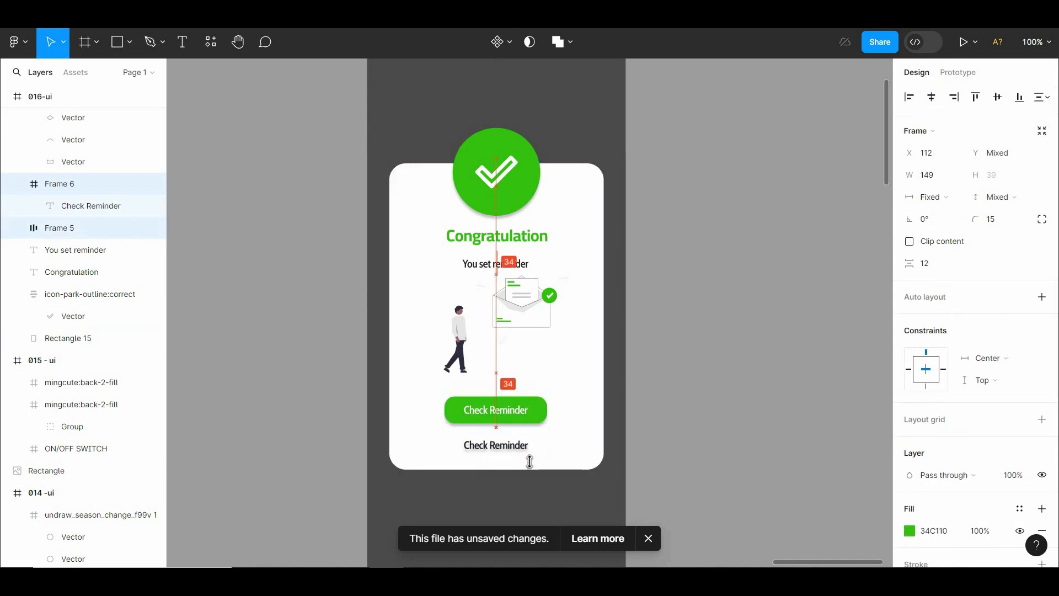
pyautogui.click(686, 402)
# Step: Nudge the illustration down to even out its spacing between the "You set reminder" text and the green button
pyautogui.scroll(-1, 549, 350)
pyautogui.click(542, 307)
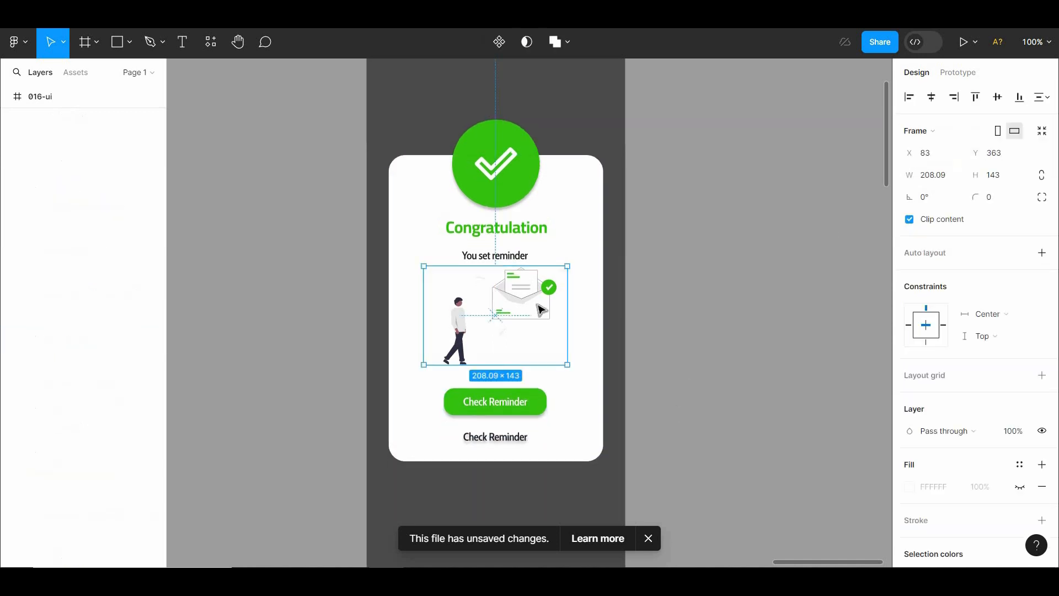
pyautogui.press('Down')
pyautogui.press('Down')
pyautogui.press('Down')
pyautogui.press('Down')
pyautogui.press('Down')
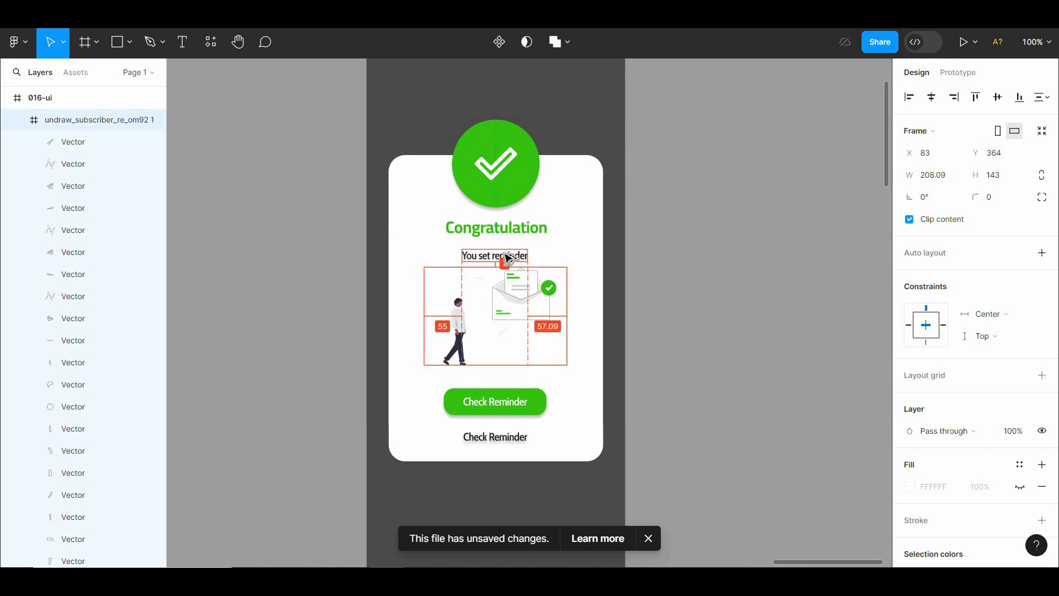
pyautogui.press('Down')
pyautogui.press('Down')
pyautogui.press('Down')
pyautogui.press('Down')
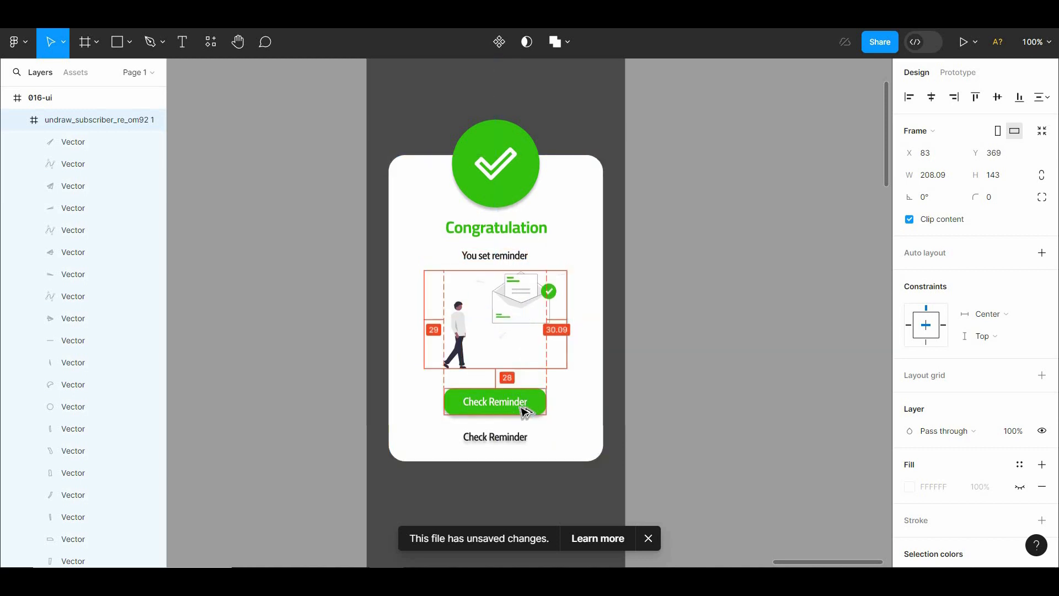
pyautogui.click(733, 276)
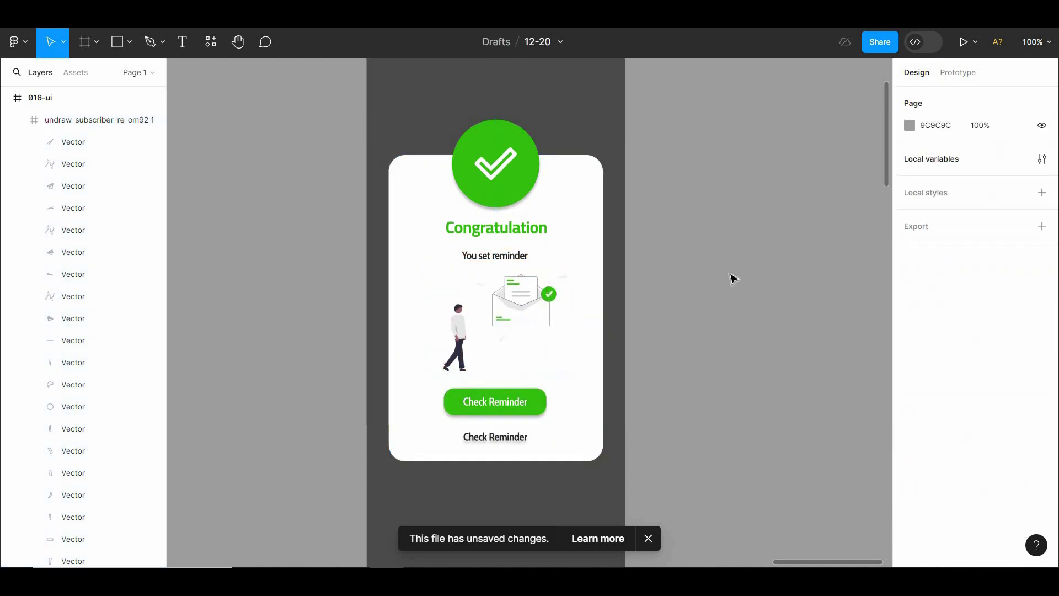
pyautogui.scroll(1, 721, 281)
pyautogui.click(494, 331)
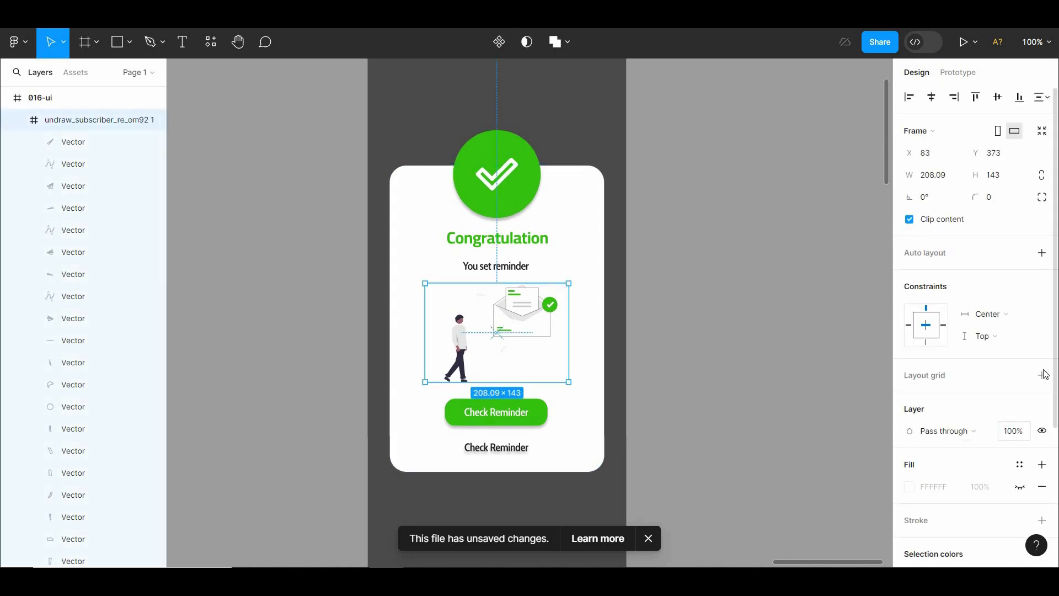
pyautogui.scroll(-3, 1052, 507)
pyautogui.click(739, 375)
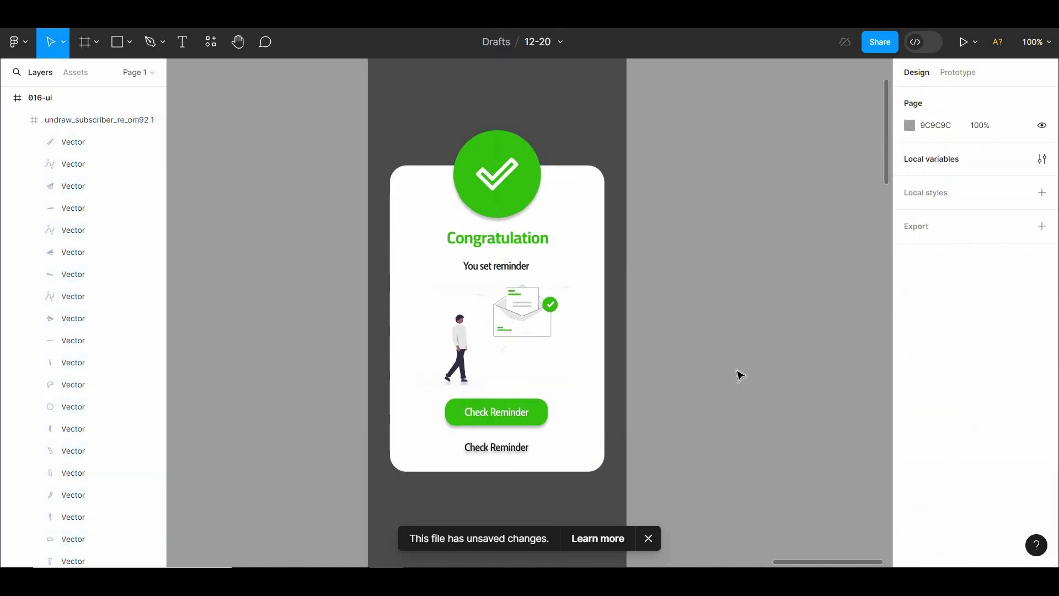
# Step: Try adding a drop shadow to the green "Congratulation" heading
pyautogui.click(529, 270)
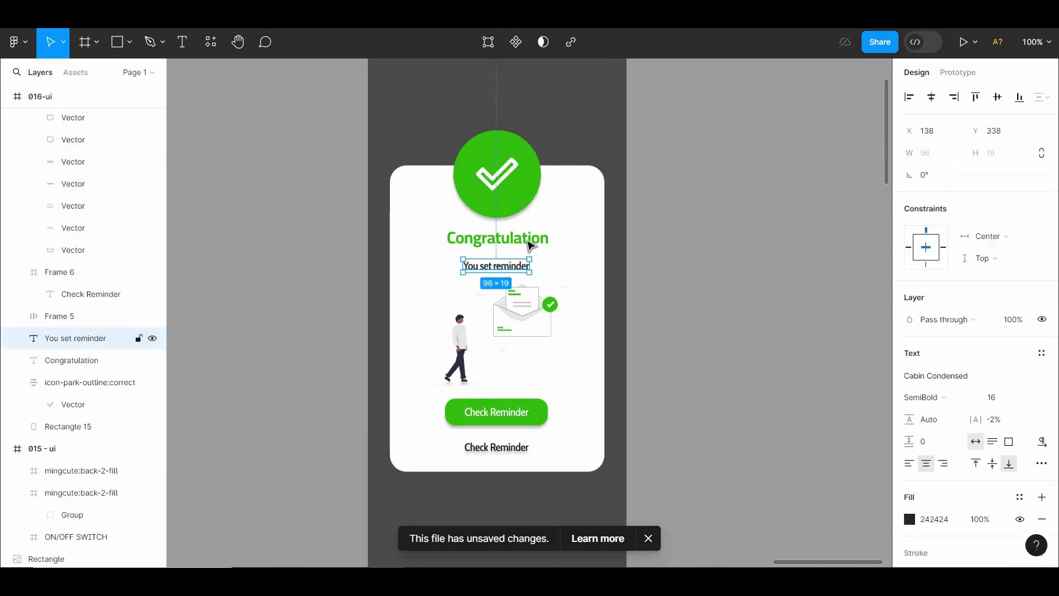
pyautogui.click(496, 238)
pyautogui.scroll(-2, 995, 458)
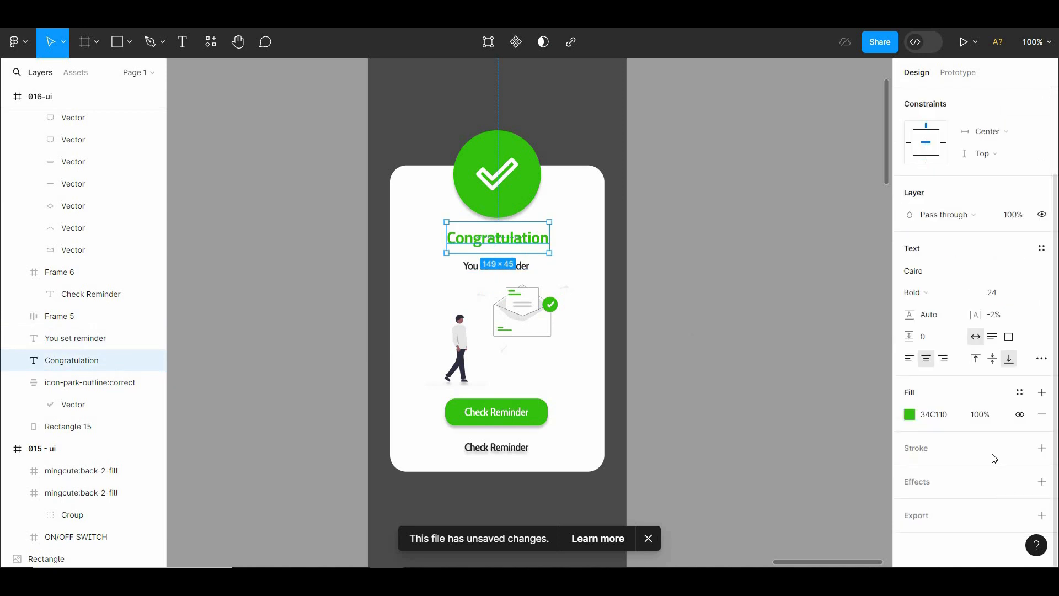
pyautogui.click(1042, 481)
pyautogui.click(806, 373)
pyautogui.scroll(-2, 775, 329)
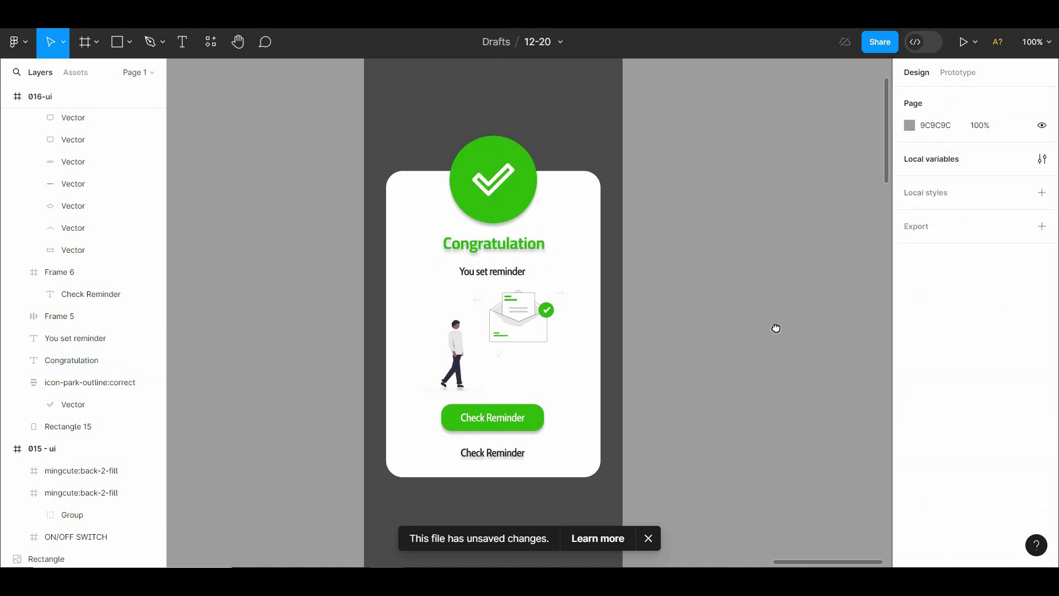
pyautogui.click(761, 354)
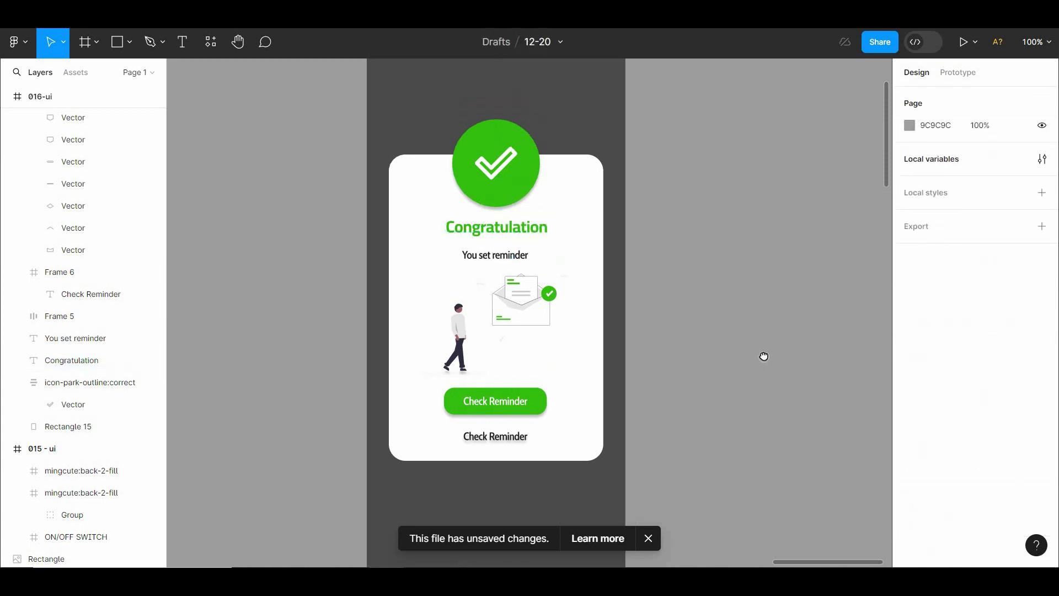
# Step: Add a Layer blur effect to the whole 016-ui frame
pyautogui.hotkey('ctrl', '-')
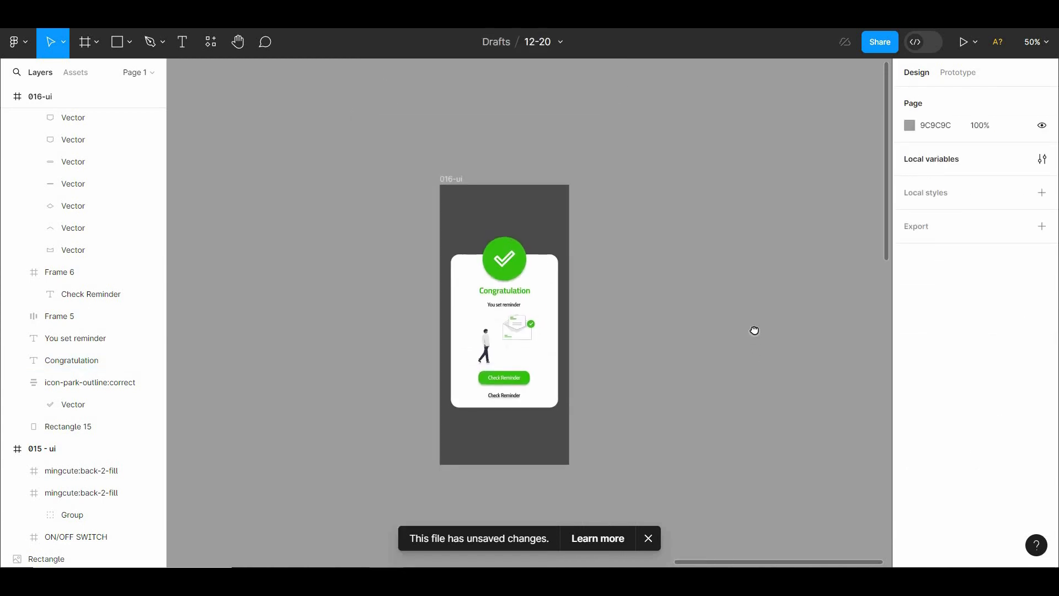
pyautogui.hotkey('ctrl', '+')
pyautogui.moveTo(628, 301); pyautogui.dragTo(606, 375)
pyautogui.click(334, 100)
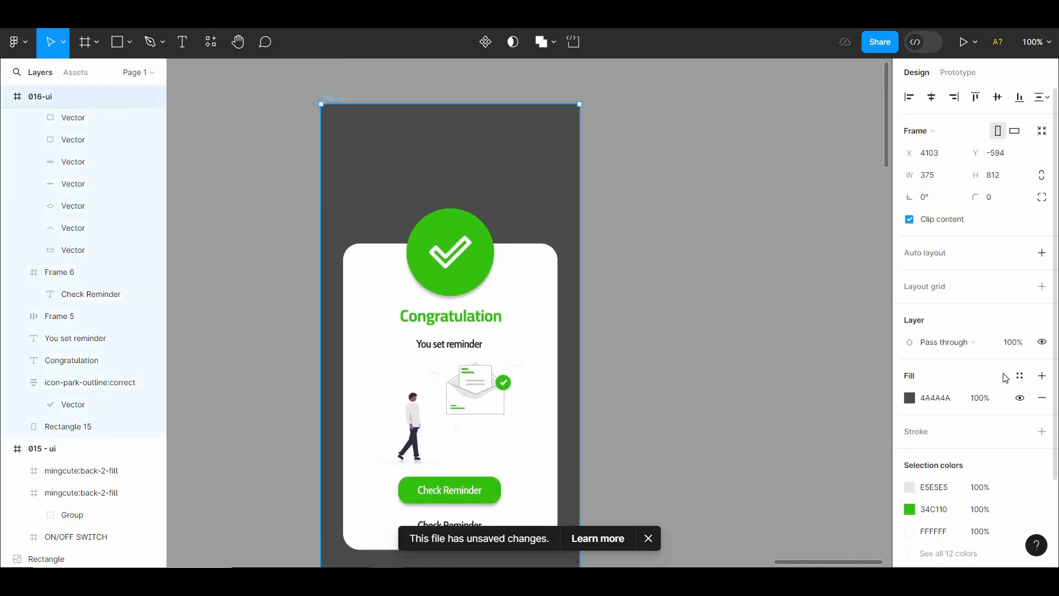
pyautogui.scroll(-3, 1021, 452)
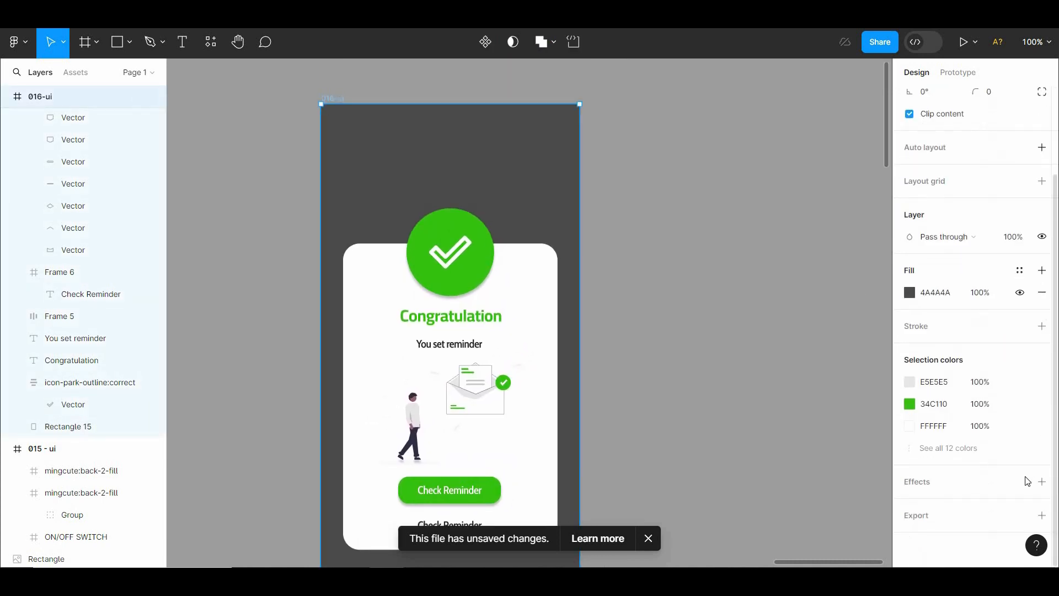
pyautogui.click(1042, 482)
pyautogui.click(963, 503)
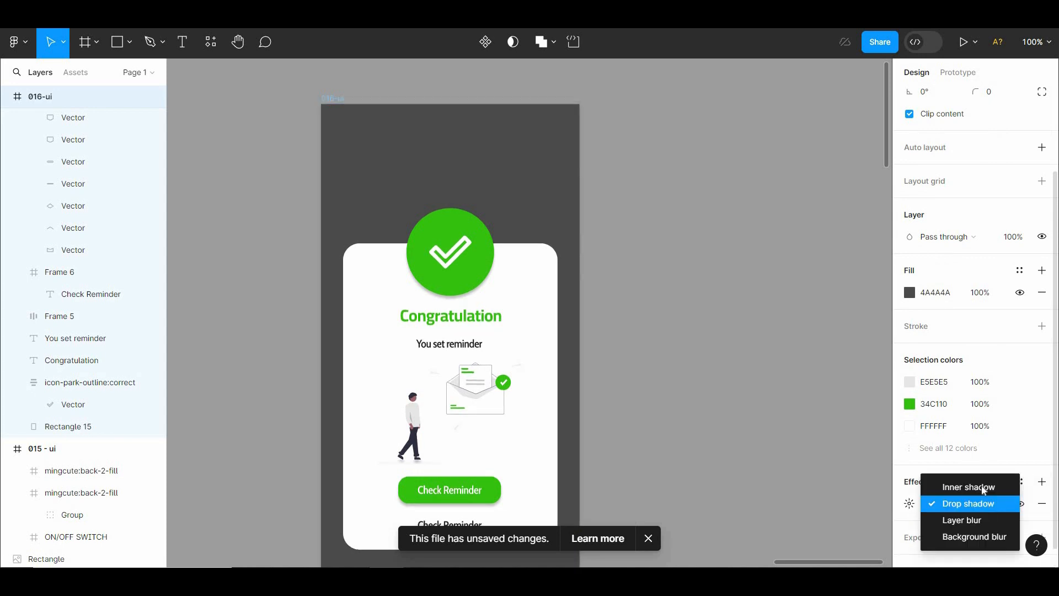
pyautogui.click(976, 520)
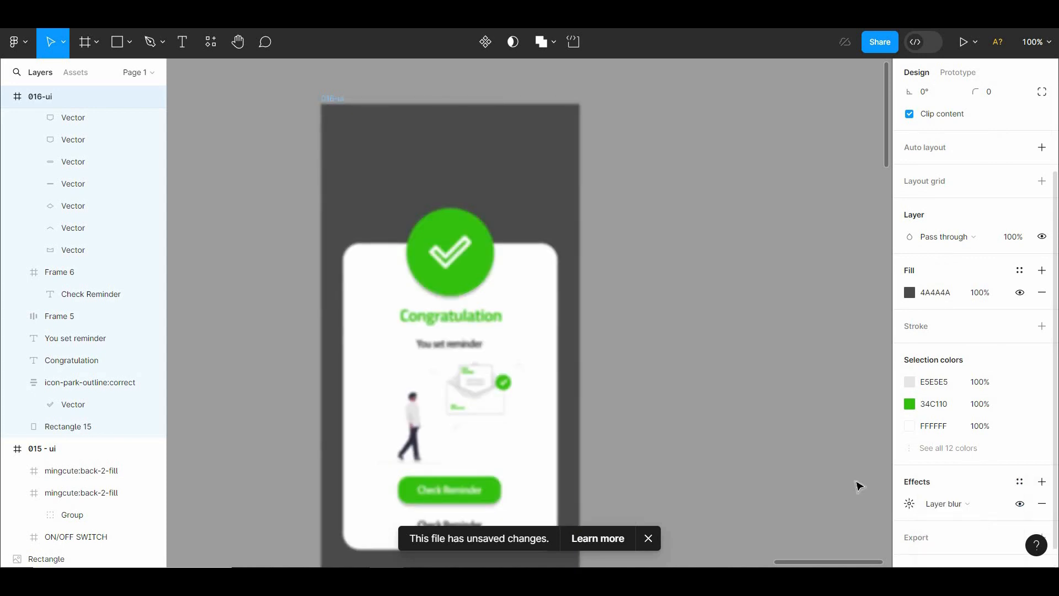
pyautogui.scroll(-1, 717, 386)
pyautogui.click(712, 364)
# Step: Move all pop-up elements together out of the 016-ui frame onto the empty canvas and wrap them in their own frame
pyautogui.click(530, 297)
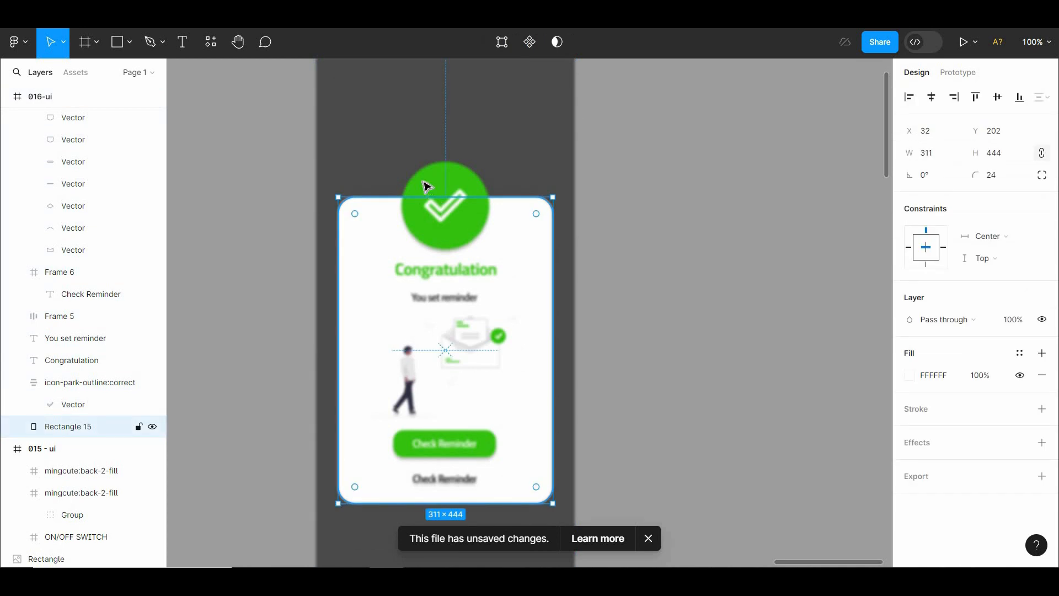
pyautogui.hotkey('shift', 'Tab')
pyautogui.moveTo(562, 167); pyautogui.dragTo(290, 537)
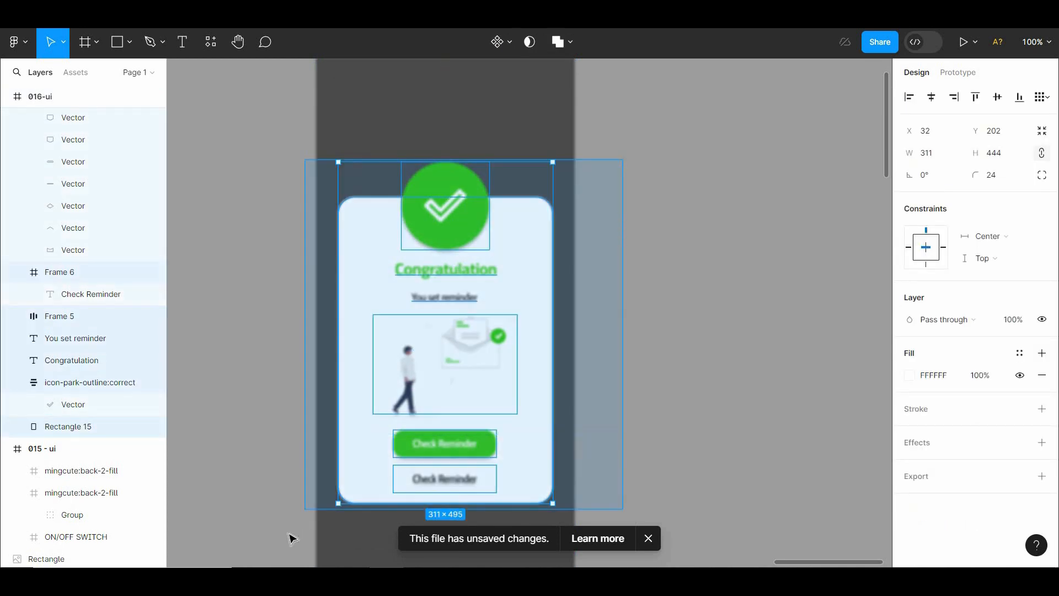
pyautogui.rightClick(480, 396)
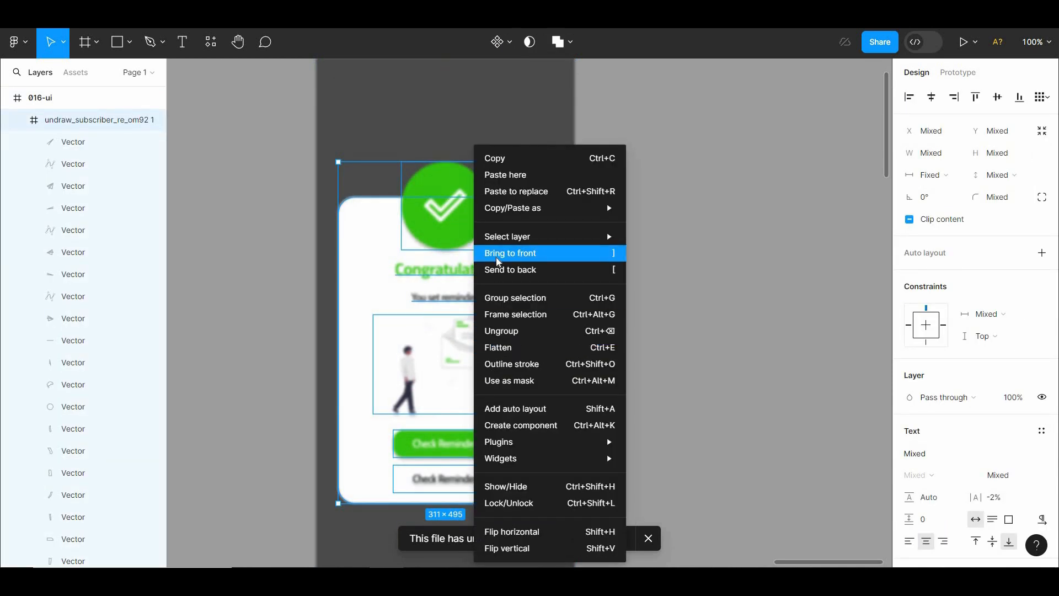
pyautogui.click(596, 270)
pyautogui.moveTo(542, 294); pyautogui.dragTo(799, 297)
pyautogui.moveTo(745, 277); pyautogui.dragTo(744, 278)
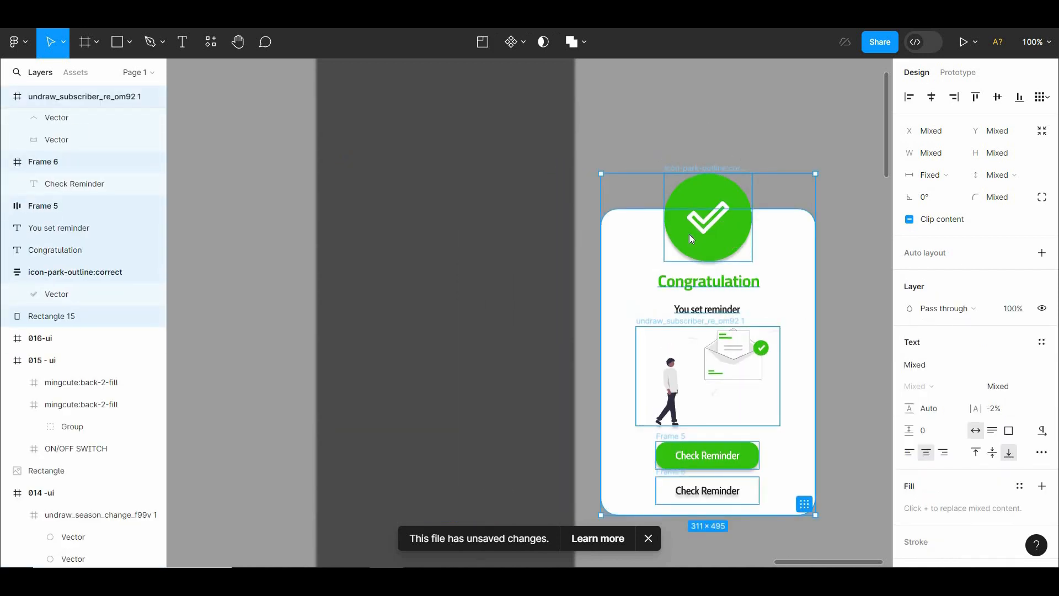
pyautogui.rightClick(686, 238)
pyautogui.click(711, 296)
# Step: Try placing the pop-up frame back inside the blurred 016-ui frame, undo that, and shift it farther away on the canvas
pyautogui.moveTo(569, 294); pyautogui.dragTo(454, 267)
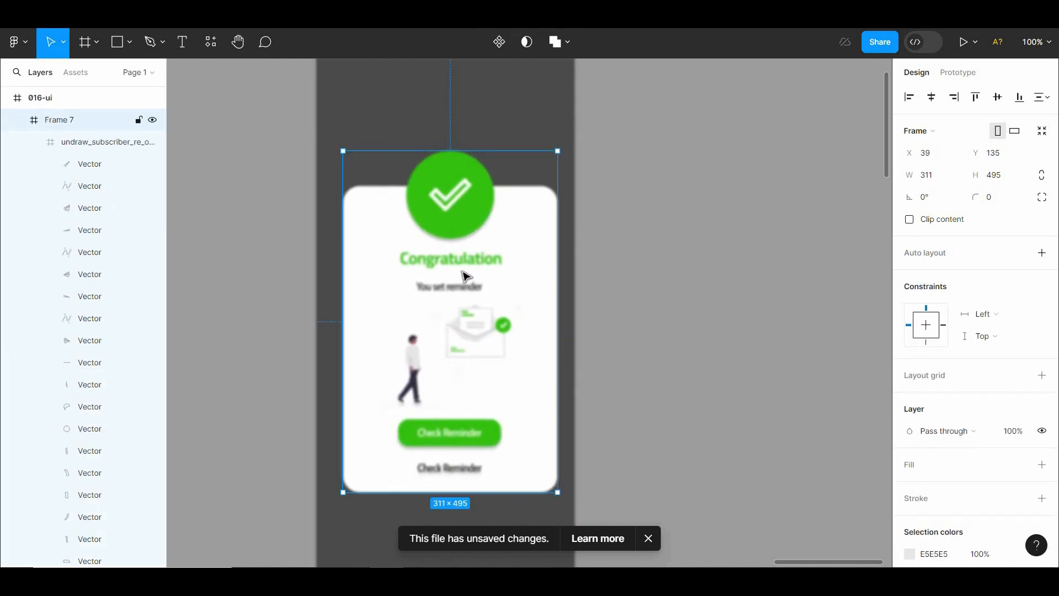
pyautogui.click(625, 260)
pyautogui.hotkey('ctrl', '-')
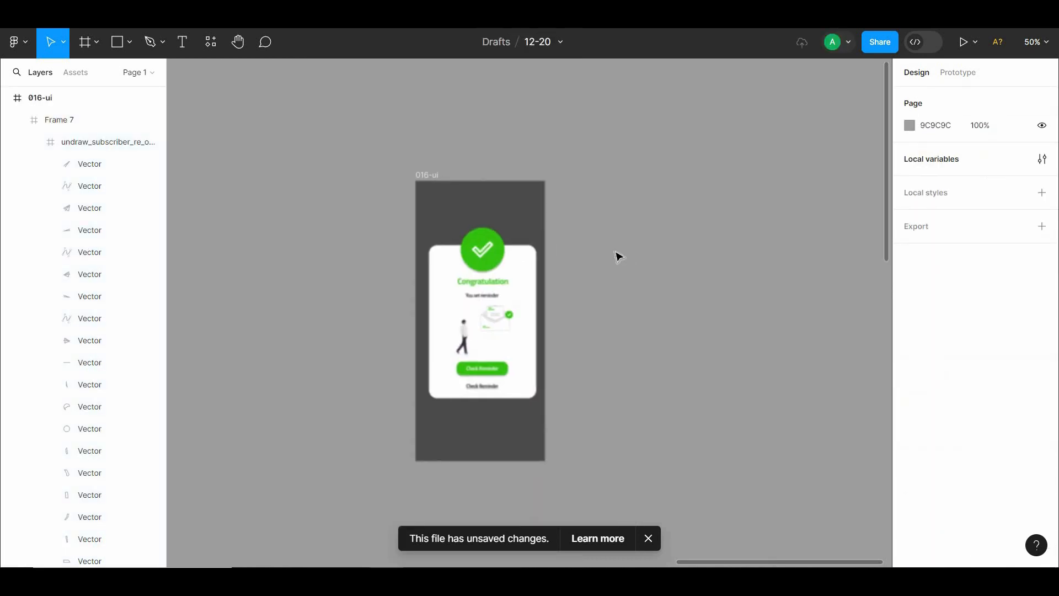
pyautogui.hotkey('ctrl', 'z')
pyautogui.hotkey('ctrl', 'z')
pyautogui.click(586, 232)
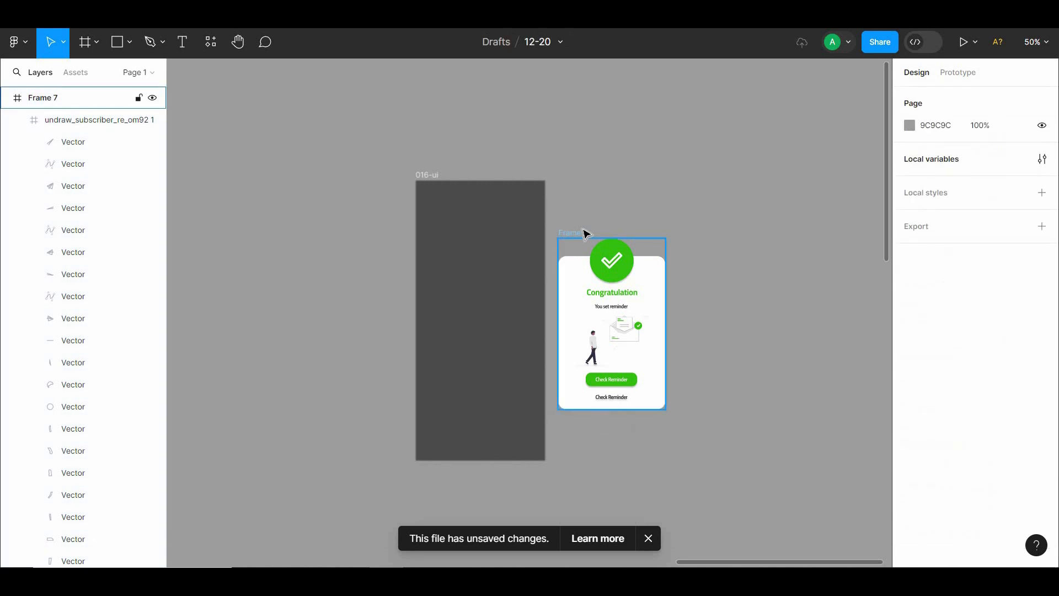
pyautogui.click(578, 234)
pyautogui.moveTo(579, 236); pyautogui.dragTo(620, 242)
# Step: Change the 016-ui frame's effect from Layer blur to Background blur
pyautogui.click(444, 175)
pyautogui.scroll(-1, 1038, 472)
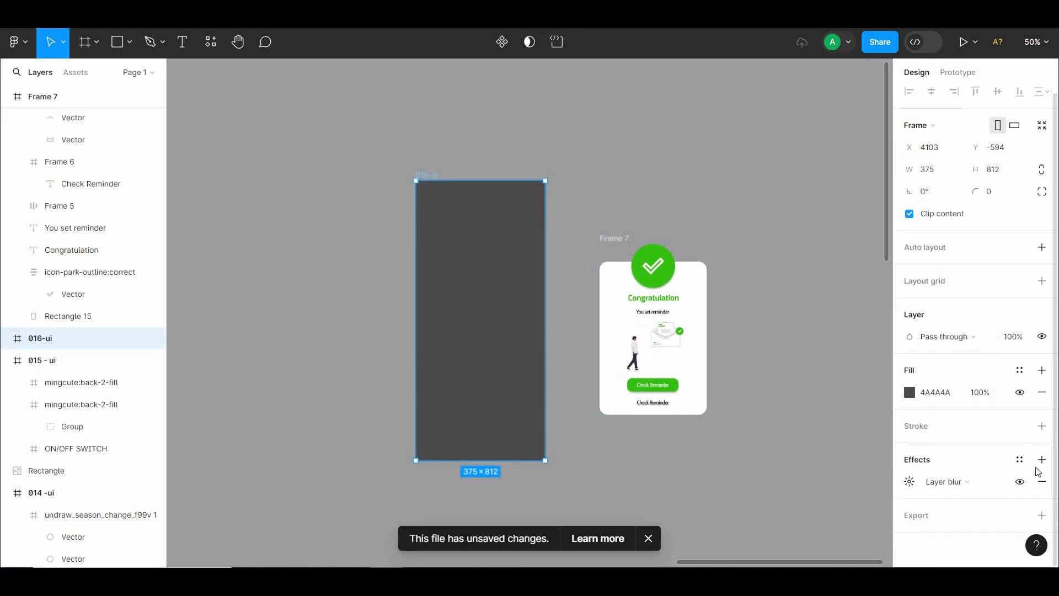
pyautogui.click(968, 483)
pyautogui.click(969, 495)
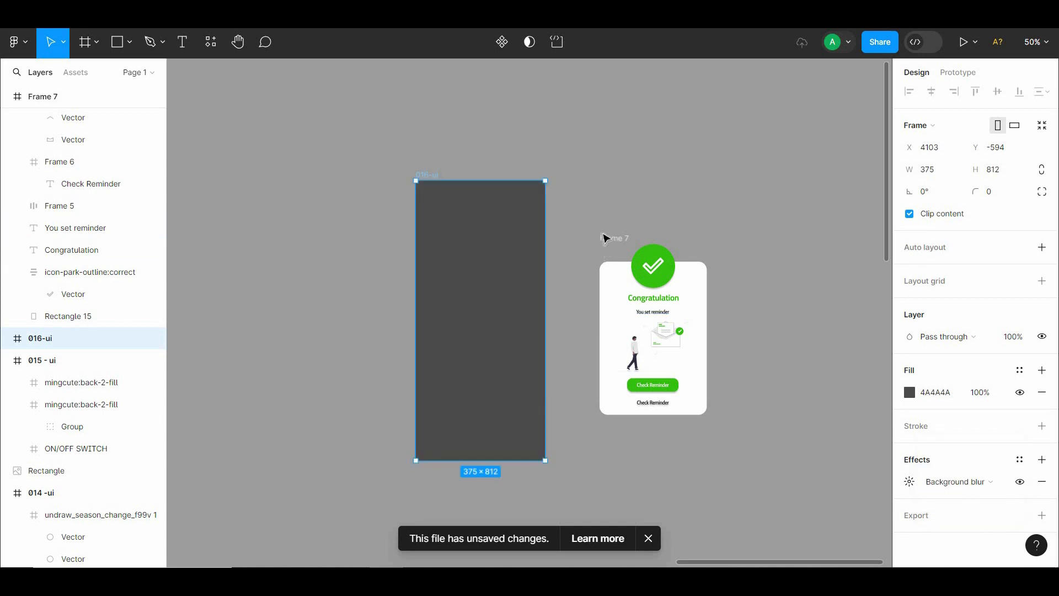
# Step: Move the pop-up frame back inside the 016-ui frame, centered horizontally
pyautogui.click(606, 237)
pyautogui.moveTo(529, 237); pyautogui.dragTo(432, 230)
pyautogui.click(563, 220)
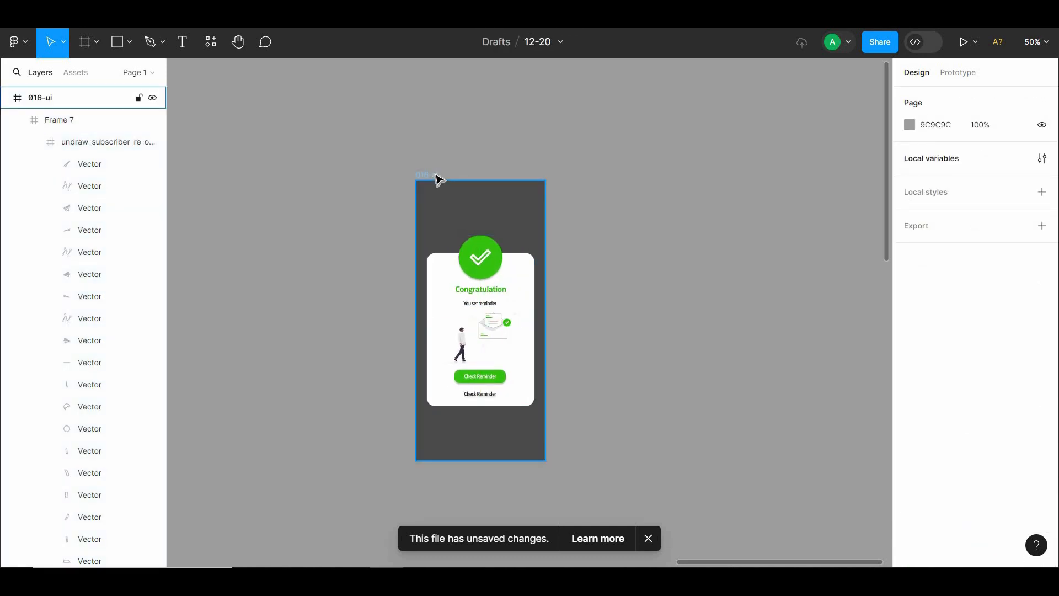
# Step: Change the 016-ui frame's dark gray background fill to a light green
pyautogui.click(430, 176)
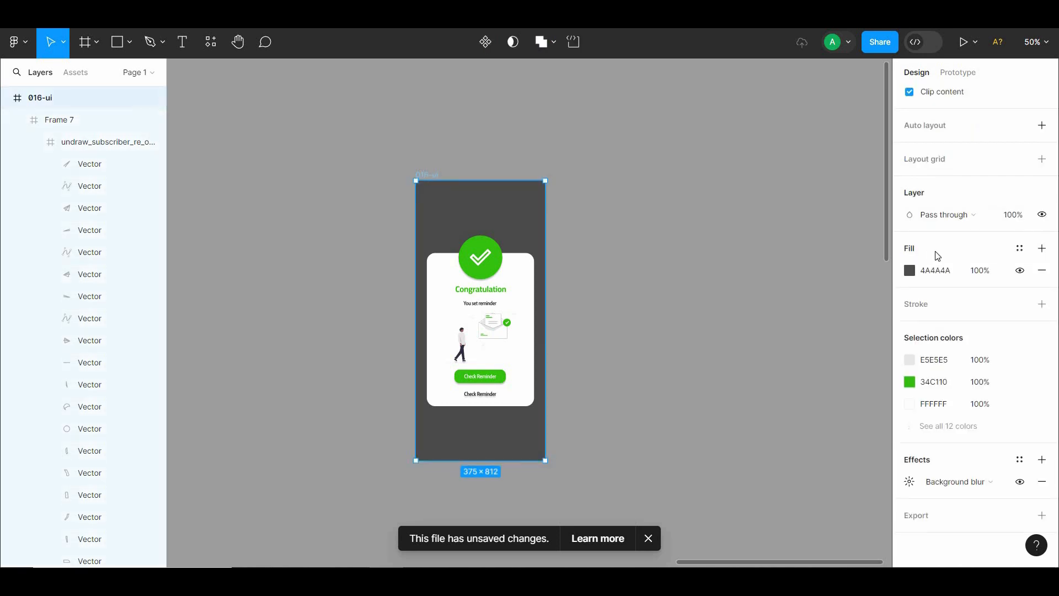
pyautogui.click(909, 270)
pyautogui.moveTo(780, 275); pyautogui.dragTo(738, 314)
pyautogui.moveTo(795, 393); pyautogui.dragTo(811, 393)
pyautogui.moveTo(789, 251)
pyautogui.mouseDown()
pyautogui.moveTo(787, 212)
pyautogui.moveTo(772, 229)
pyautogui.moveTo(757, 219)
pyautogui.moveTo(786, 214)
pyautogui.moveTo(803, 268)
pyautogui.moveTo(811, 252)
pyautogui.moveTo(786, 253)
pyautogui.mouseUp()
pyautogui.click(596, 258)
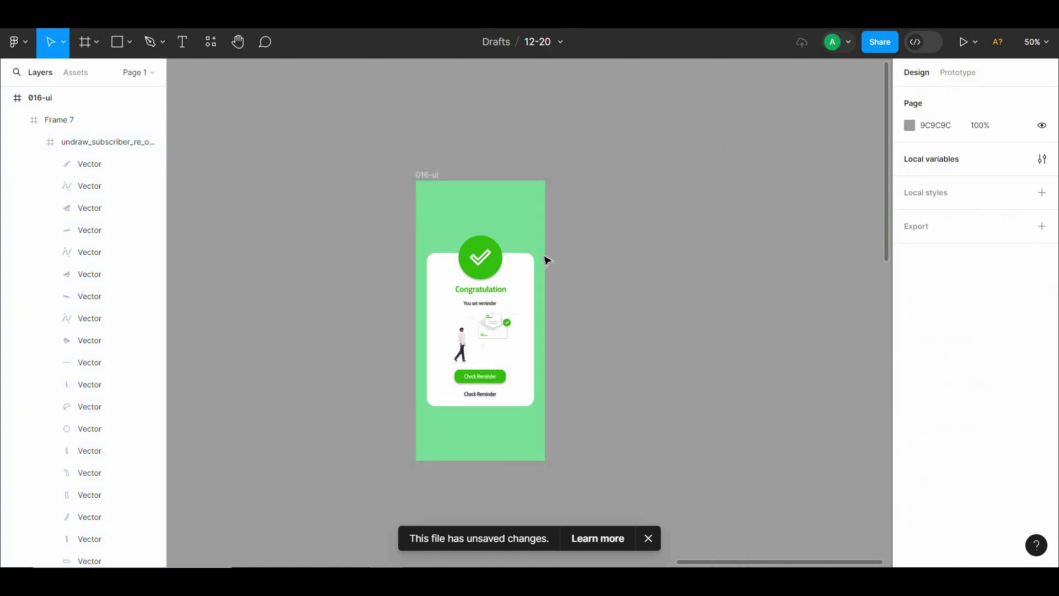
pyautogui.hotkey('shift', '0')
pyautogui.scroll(-1, 243, 153)
pyautogui.scroll(-1, 245, 153)
pyautogui.hscroll(1, 244, 153)
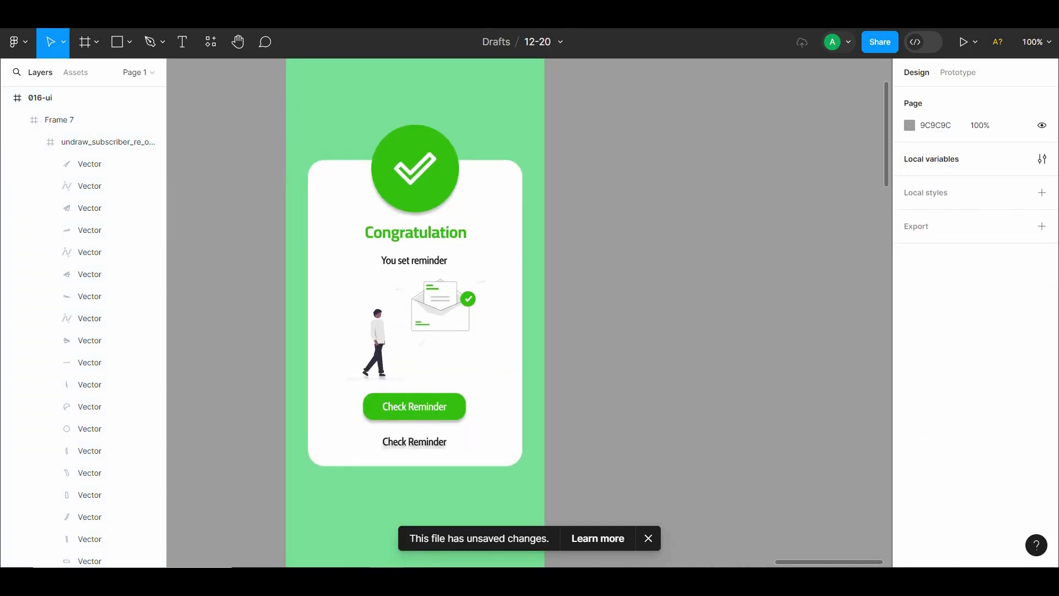